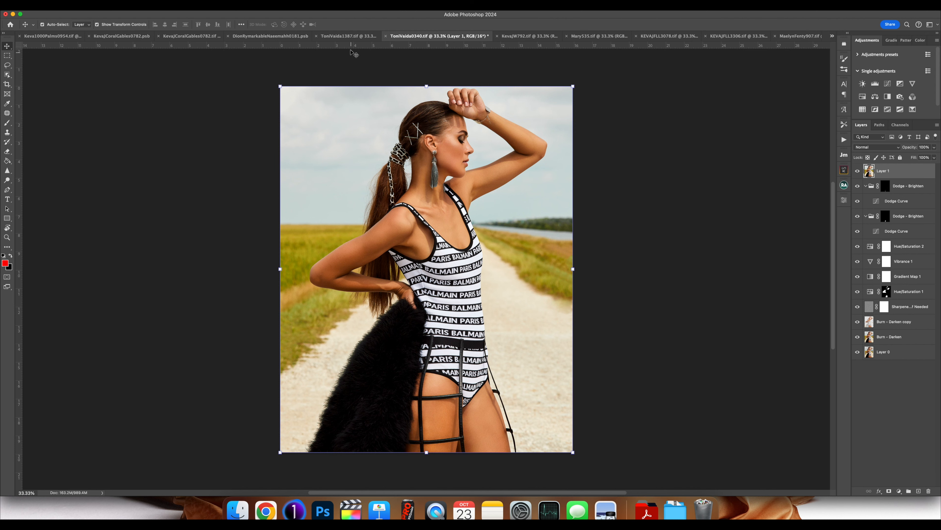
Step: In the cloudy-sky full-body photo, stamp all visible layers into a new layer above the frequency separation group
{"action": "left_click", "coordinate": [349, 37]}
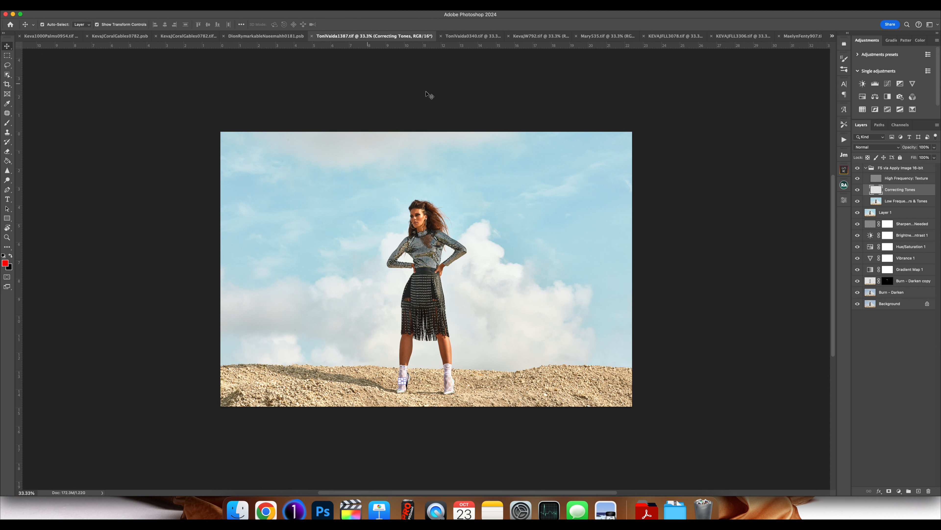
{"action": "left_click", "coordinate": [929, 170]}
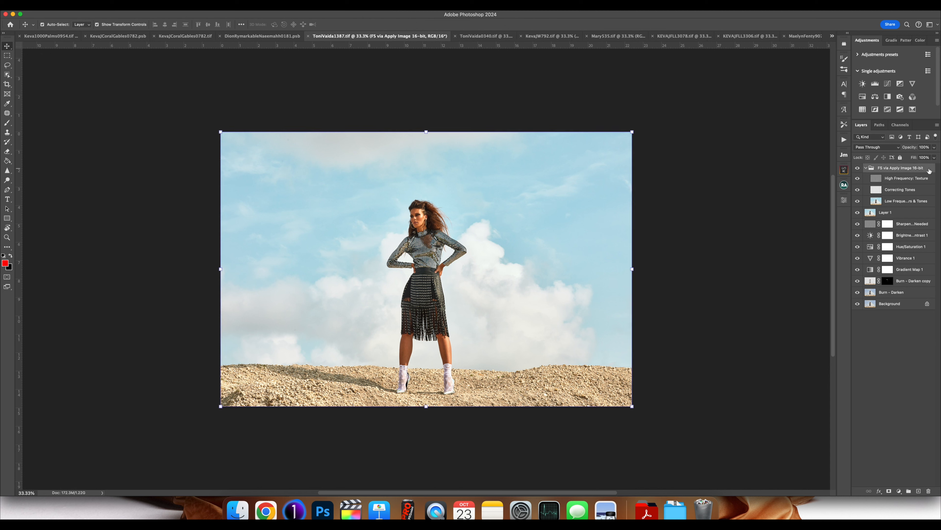
{"action": "key", "text": "super+alt+shift+e"}
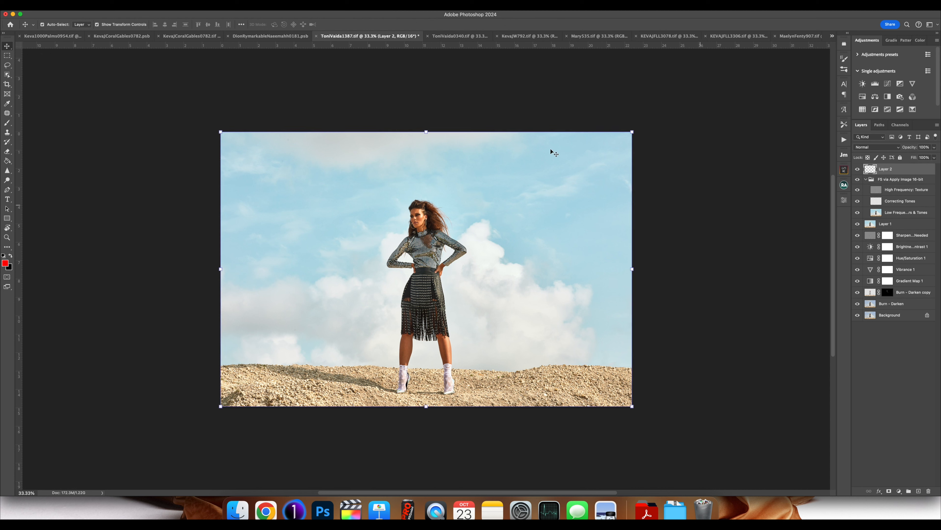
Step: In the layered PSB of the three women by the pool, stamp all visible layers into a new layer
{"action": "left_click", "coordinate": [285, 36]}
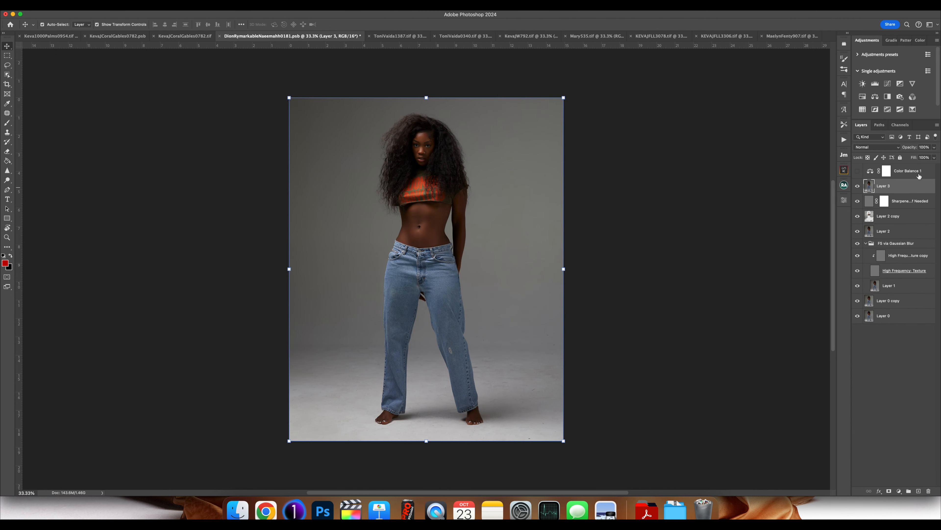
{"action": "left_click", "coordinate": [185, 36]}
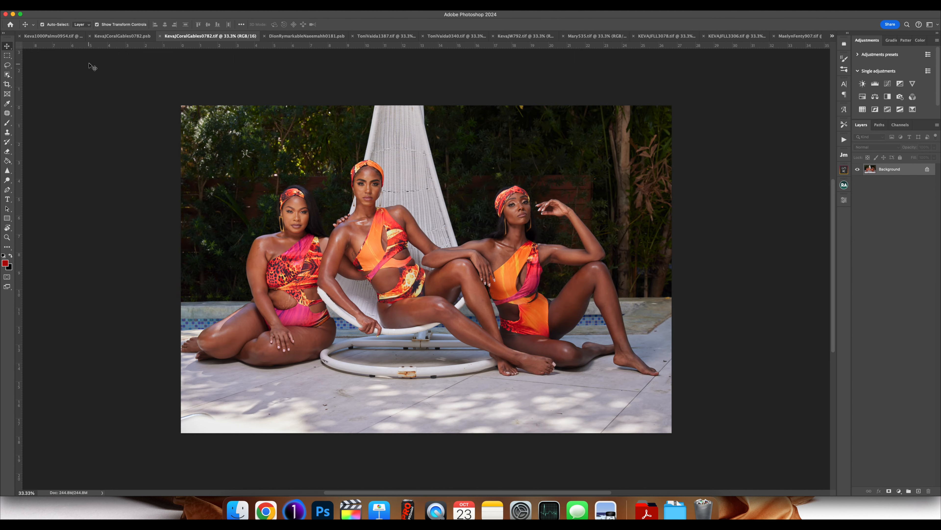
{"action": "left_click", "coordinate": [111, 40]}
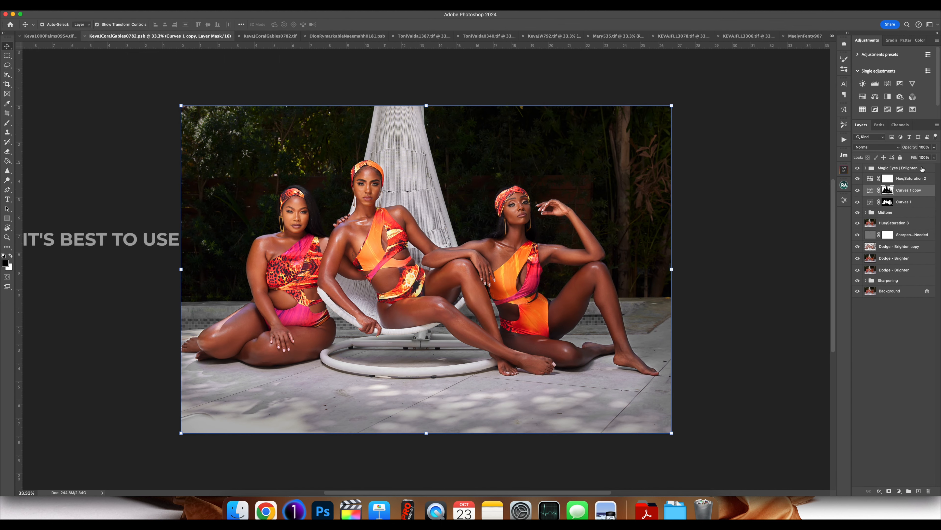
{"action": "key", "text": "alt+shift+super+e"}
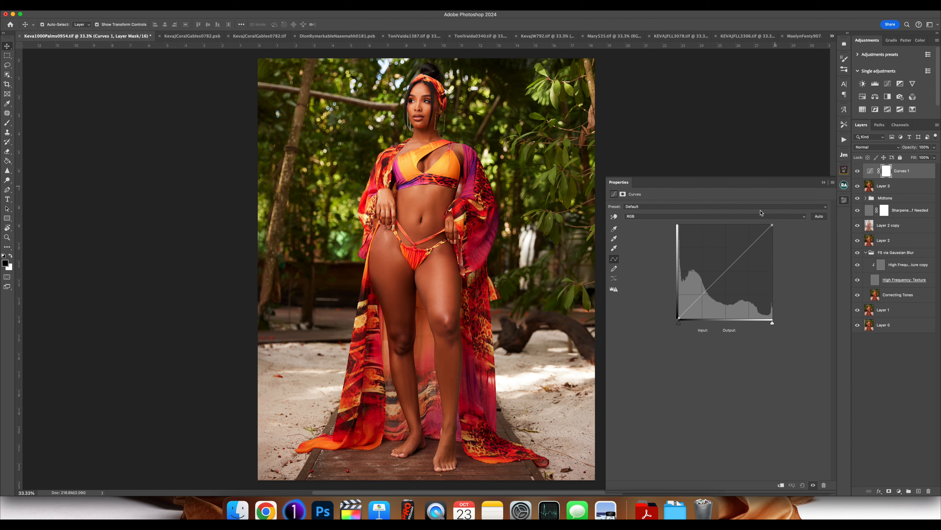
Step: On the jungle swimsuit portrait's Curves layer, raise the black point to output about 14 and lower the white point slightly
{"action": "left_click", "coordinate": [677, 318]}
{"action": "left_click_drag", "start_coordinate": [678, 319], "coordinate": [676, 314]}
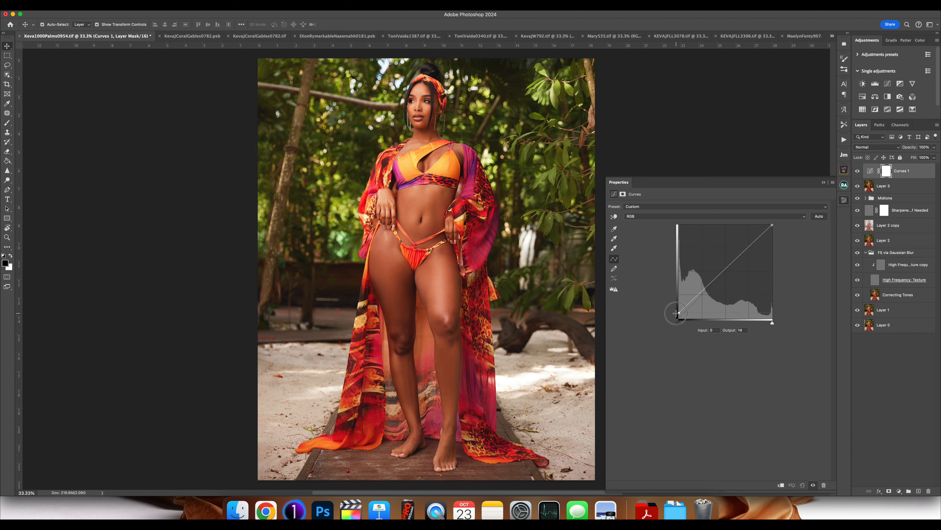
{"action": "left_click_drag", "start_coordinate": [677, 313], "coordinate": [677, 313]}
{"action": "left_click_drag", "start_coordinate": [773, 225], "coordinate": [777, 230]}
Step: Add a Curves adjustment to the layered poolside trio PSB, raising the black point slightly and lowering the white point to output 249
{"action": "left_click", "coordinate": [191, 36]}
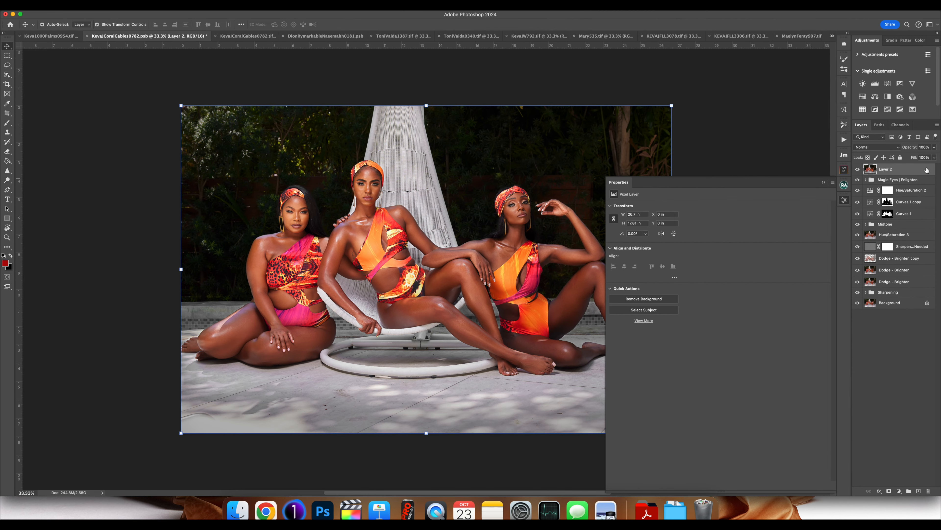
{"action": "left_click", "coordinate": [824, 182]}
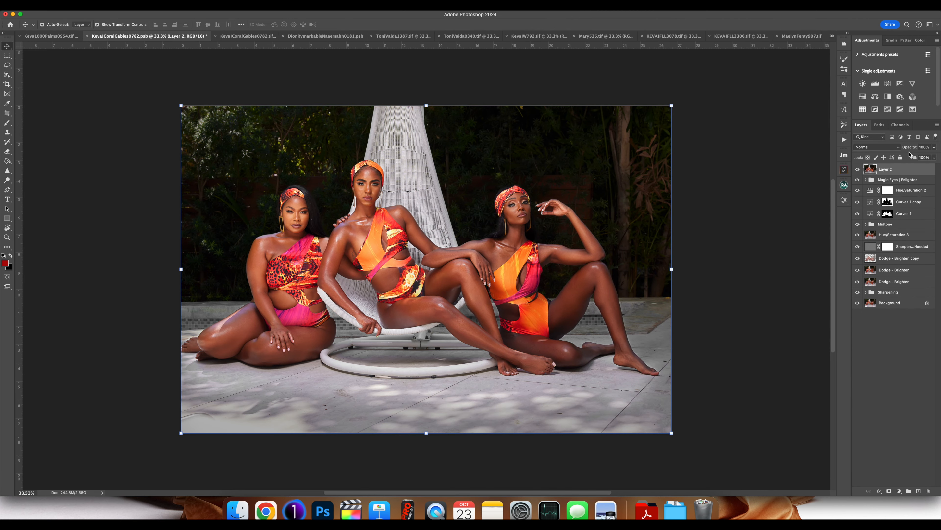
{"action": "left_click", "coordinate": [899, 84]}
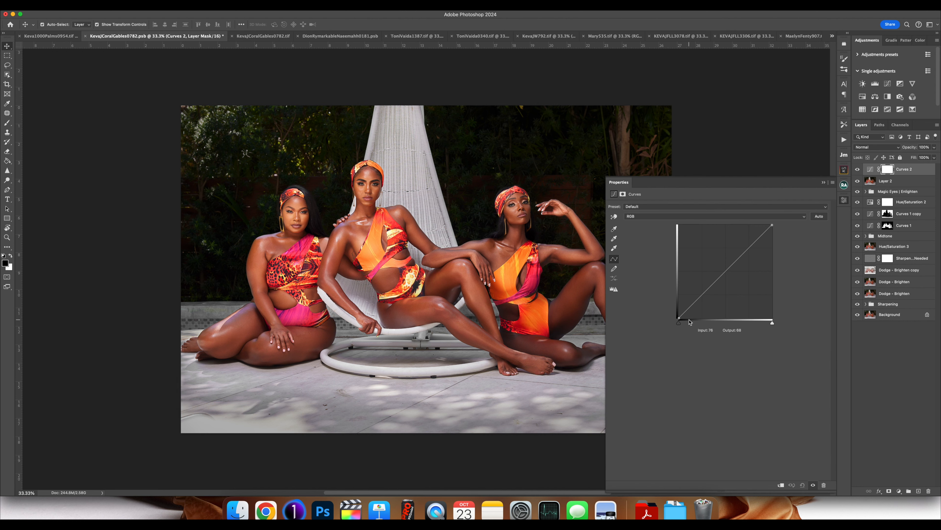
{"action": "left_click_drag", "start_coordinate": [679, 319], "coordinate": [677, 315]}
{"action": "left_click_drag", "start_coordinate": [773, 225], "coordinate": [776, 229]}
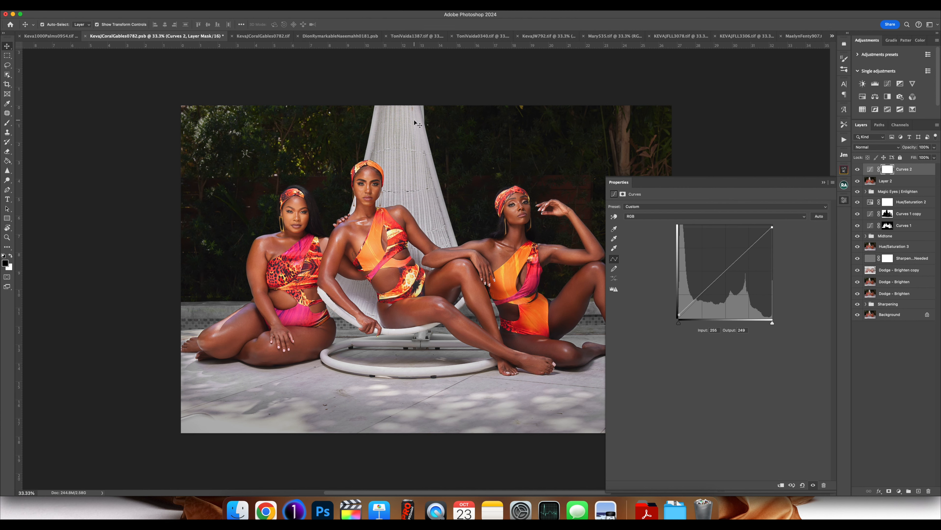
Step: Add Curves adjustments to the studio jeans portrait and the following photos, raising the black points and lowering the white points slightly
{"action": "left_click", "coordinate": [260, 36]}
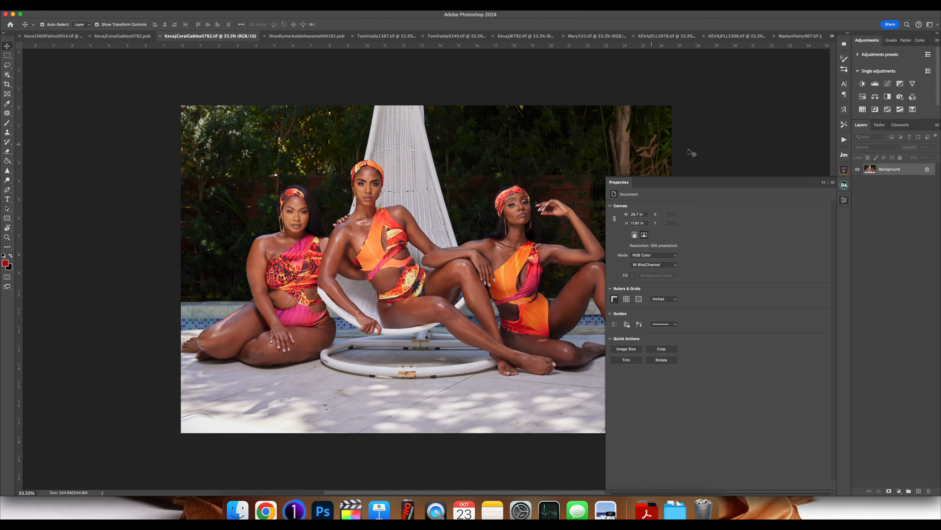
{"action": "left_click", "coordinate": [298, 36]}
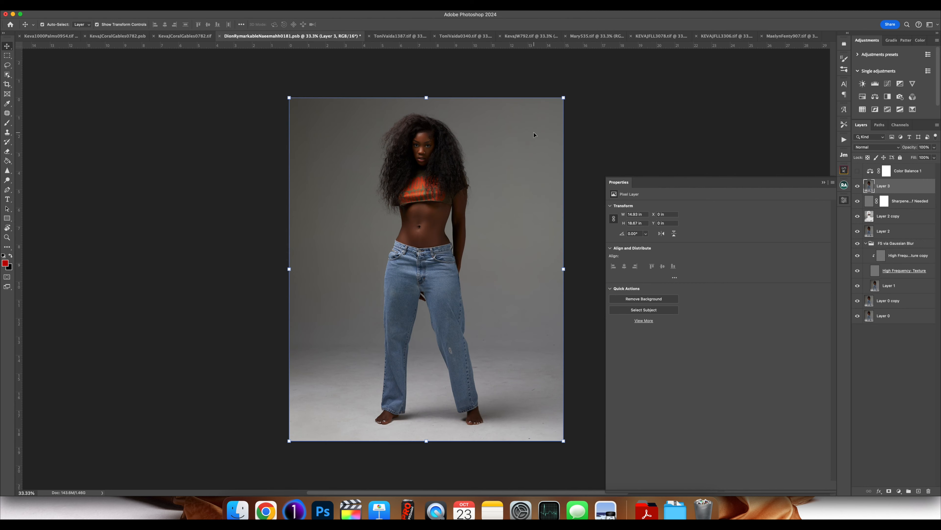
{"action": "left_click", "coordinate": [825, 182]}
{"action": "left_click", "coordinate": [888, 84]}
{"action": "left_click_drag", "start_coordinate": [679, 317], "coordinate": [677, 315]}
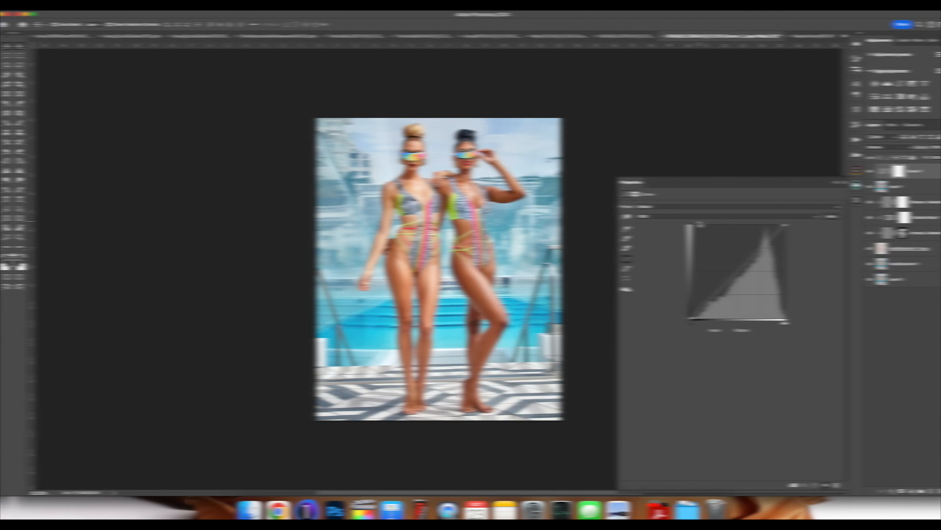
{"action": "left_click_drag", "start_coordinate": [679, 317], "coordinate": [679, 316]}
{"action": "left_click_drag", "start_coordinate": [772, 224], "coordinate": [779, 228]}
Step: Add a Curves adjustment above Layer 4 of the chandelier portrait, raising the black point and lowering the white point slightly
{"action": "left_click", "coordinate": [803, 36]}
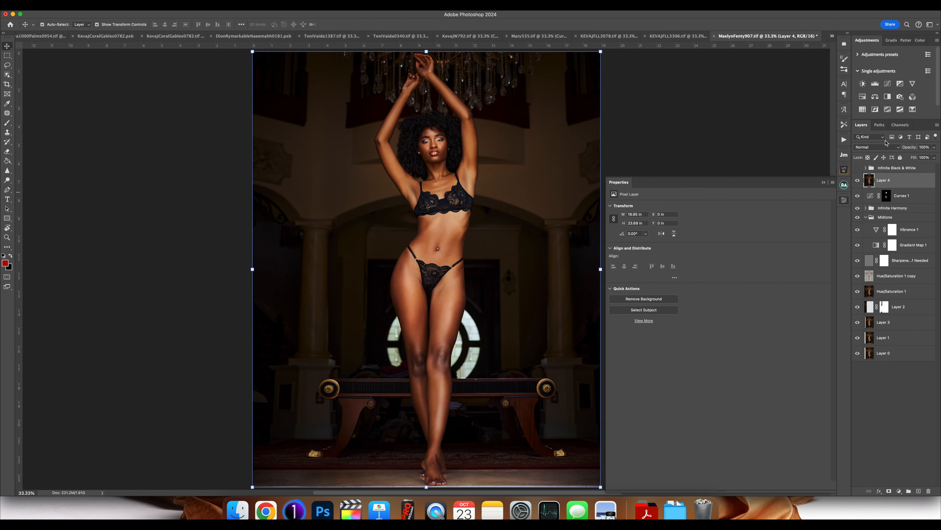
{"action": "left_click", "coordinate": [888, 83]}
{"action": "left_click_drag", "start_coordinate": [678, 318], "coordinate": [678, 312]}
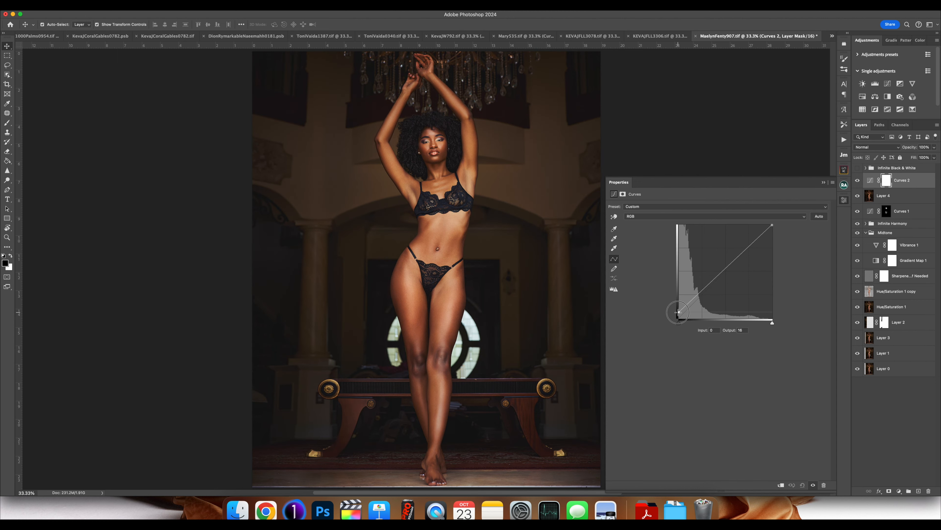
{"action": "left_click_drag", "start_coordinate": [772, 225], "coordinate": [774, 230]}
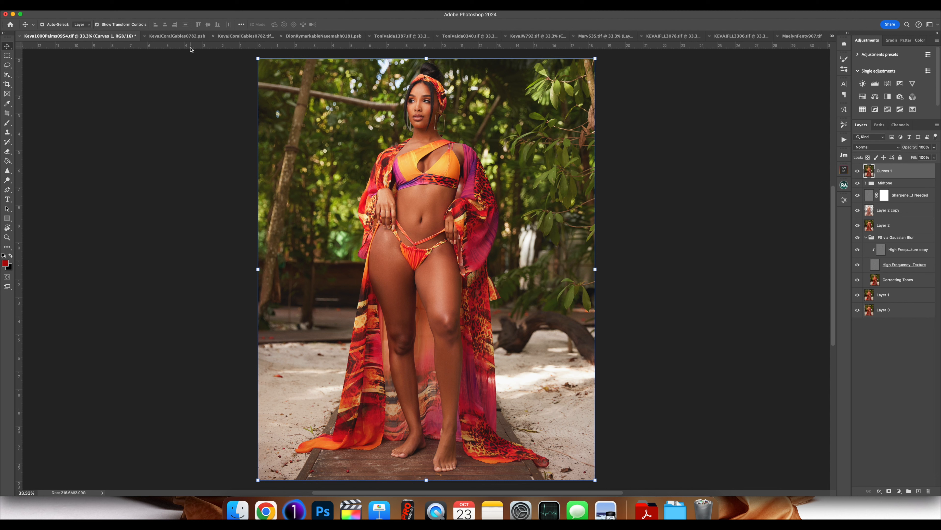
Step: Open the Dehancer Film filter on the merged Curves 1 layer of the jungle swimsuit portrait
{"action": "left_click", "coordinate": [191, 5]}
{"action": "mouse_move", "coordinate": [237, 174]}
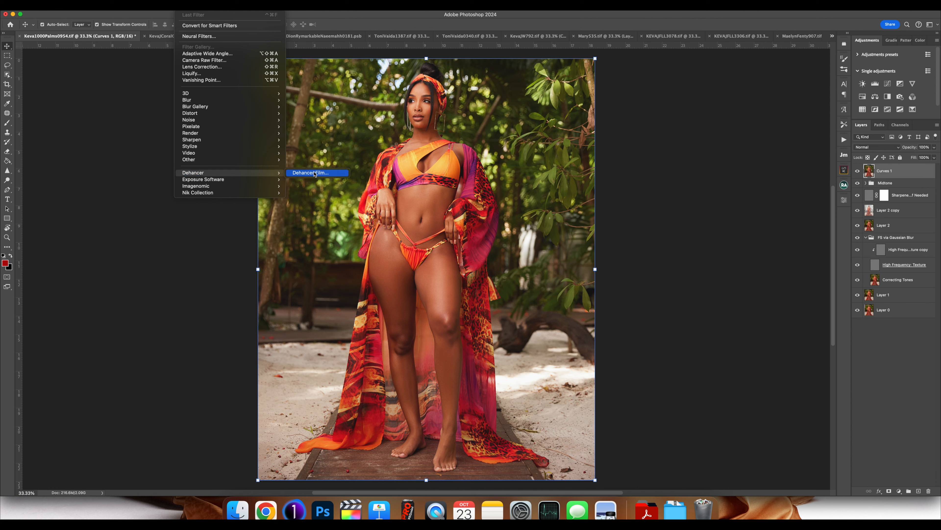
{"action": "left_click", "coordinate": [314, 173]}
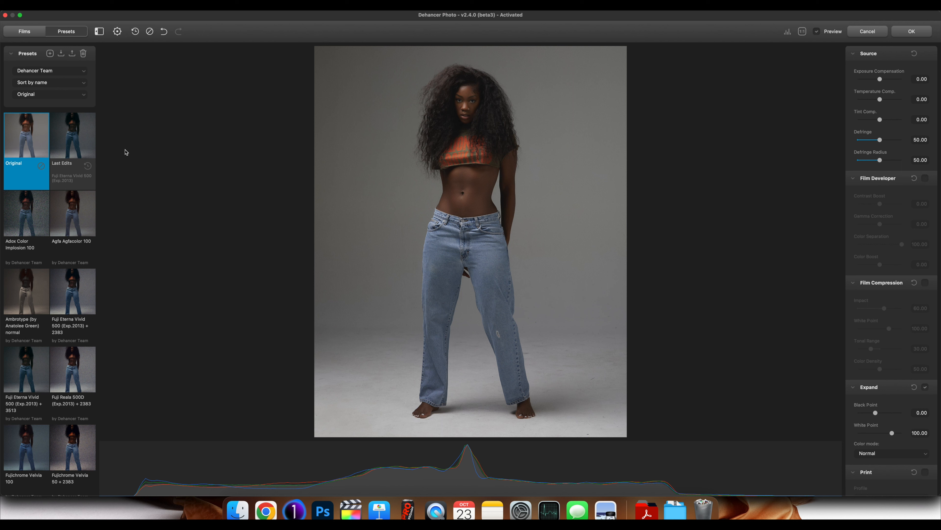
Step: Preview the Dehancer Team presets on the studio jeans portrait, from Last Edits and Adox Color Implosion 100 through Fujichrome Velvia 100
{"action": "left_click", "coordinate": [69, 141]}
{"action": "left_click", "coordinate": [67, 220]}
{"action": "left_click", "coordinate": [33, 226]}
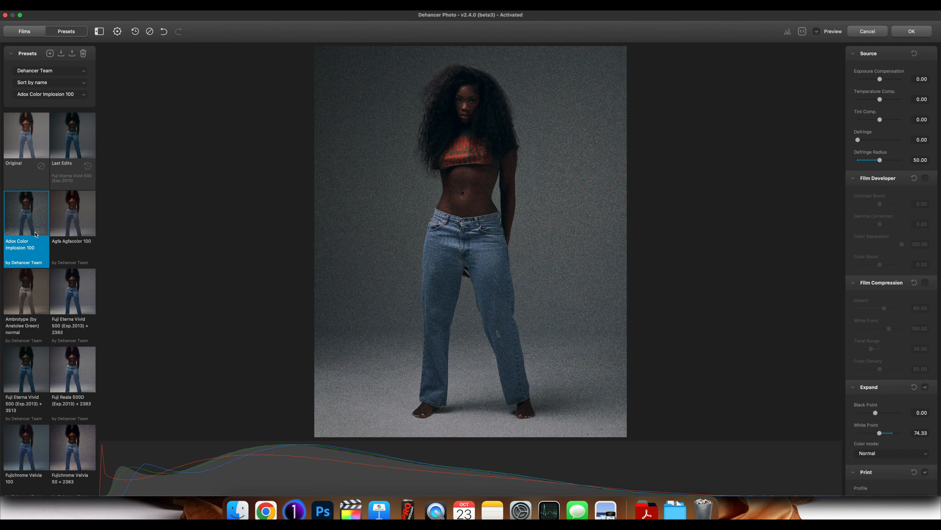
{"action": "left_click", "coordinate": [32, 280]}
{"action": "left_click", "coordinate": [71, 288]}
{"action": "left_click", "coordinate": [71, 367]}
{"action": "scroll", "coordinate": [70, 367], "scroll_direction": "down", "scroll_amount": 2}
{"action": "left_click", "coordinate": [70, 388]}
{"action": "left_click", "coordinate": [37, 374]}
{"action": "scroll", "coordinate": [37, 368], "scroll_direction": "down", "scroll_amount": 2}
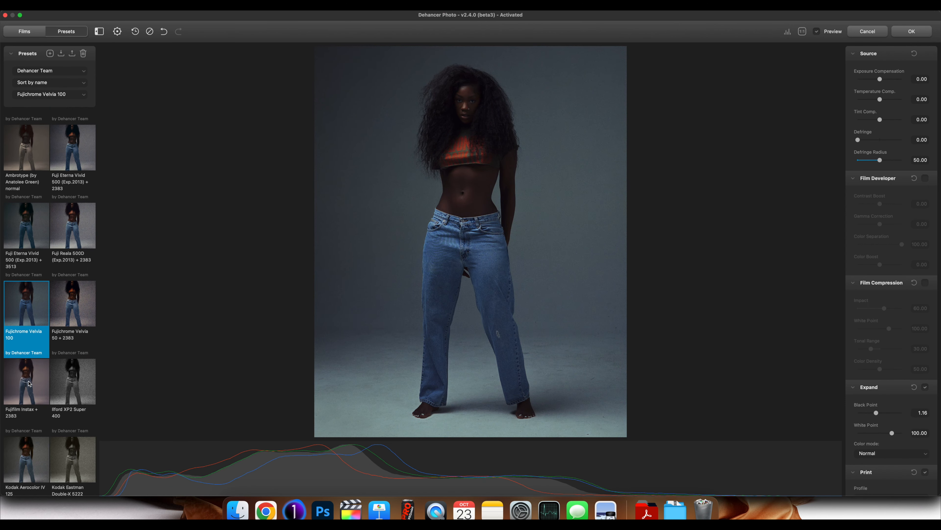
Step: Preview further presets, from Fujifilm Instax + 2383 and Ilford XP2 Super 400 through the Kodak Aerocolor, Double-X and Ektar 25 looks
{"action": "left_click", "coordinate": [37, 387]}
{"action": "scroll", "coordinate": [70, 371], "scroll_direction": "down", "scroll_amount": 3}
{"action": "left_click", "coordinate": [70, 339]}
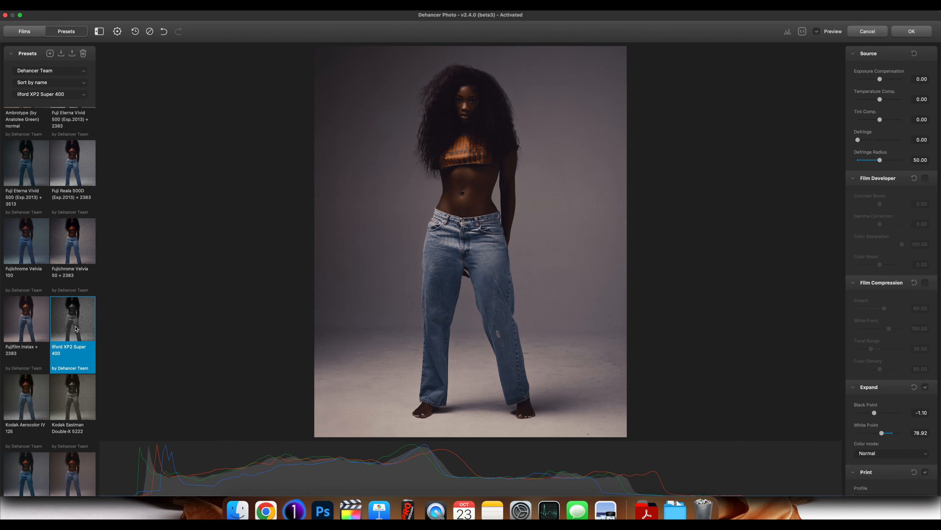
{"action": "scroll", "coordinate": [71, 339], "scroll_direction": "down", "scroll_amount": 2}
{"action": "left_click", "coordinate": [73, 351]}
{"action": "left_click", "coordinate": [30, 354]}
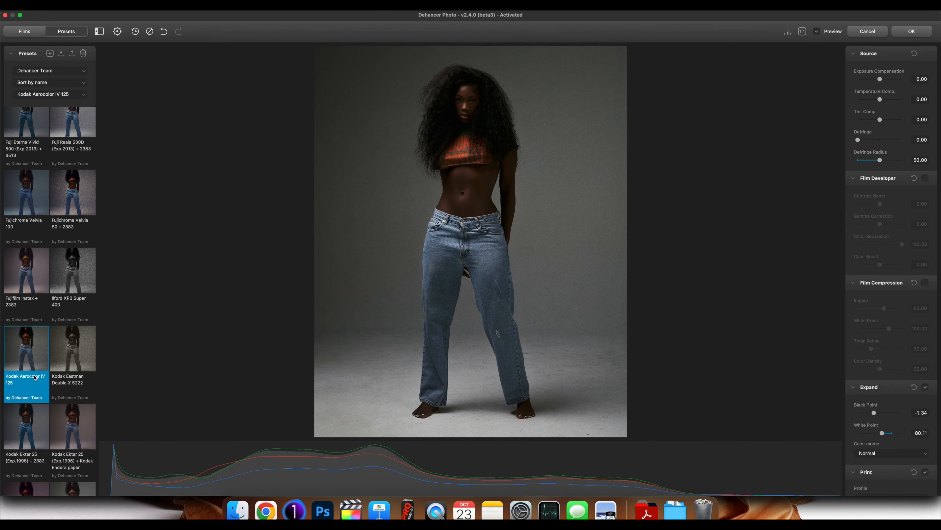
{"action": "left_click", "coordinate": [37, 423]}
{"action": "left_click", "coordinate": [72, 418]}
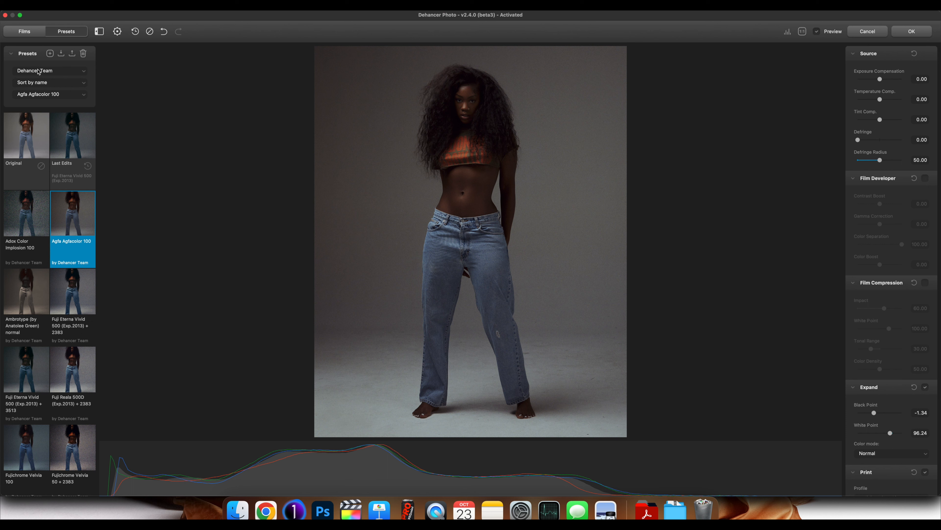
Step: Compare the film profile library with the preset library, finishing on the film profiles
{"action": "left_click", "coordinate": [37, 34]}
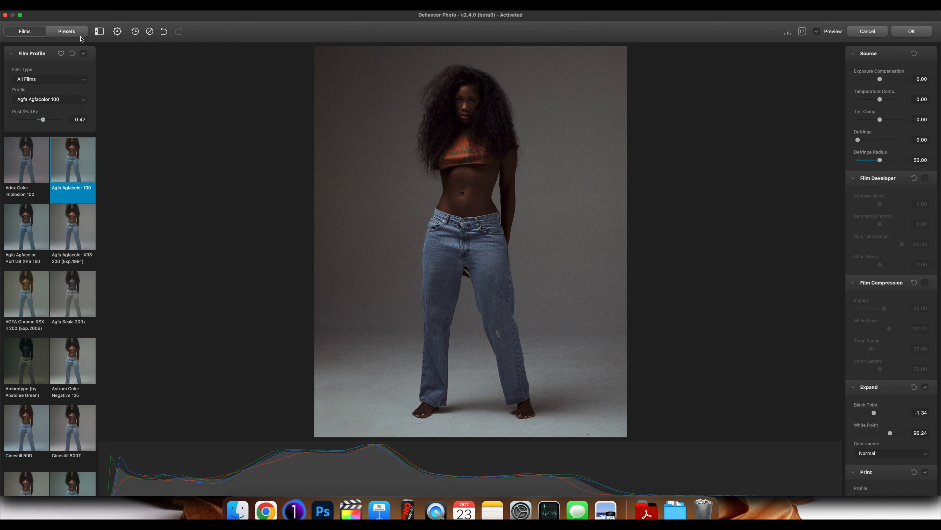
{"action": "left_click", "coordinate": [30, 33]}
{"action": "left_click", "coordinate": [67, 32]}
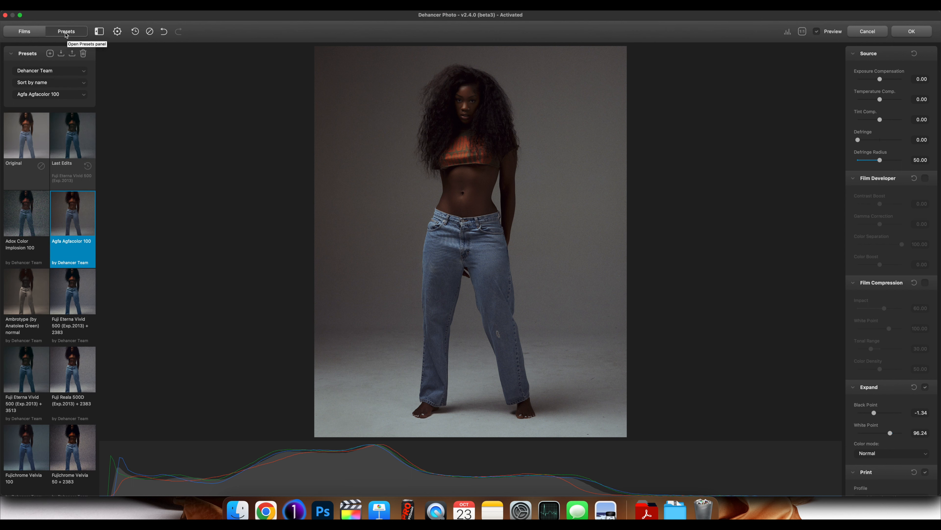
{"action": "left_click", "coordinate": [35, 33]}
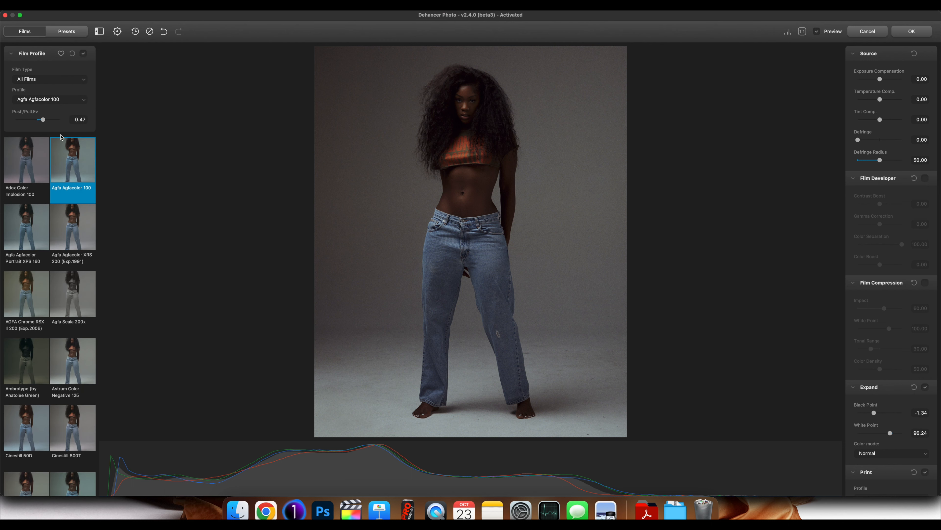
Step: Preview the Agfa film profiles, Astrum Color Negative 125, Cinestill 50D and Cinestill 800T on the portrait
{"action": "left_click", "coordinate": [68, 213]}
{"action": "left_click", "coordinate": [37, 246]}
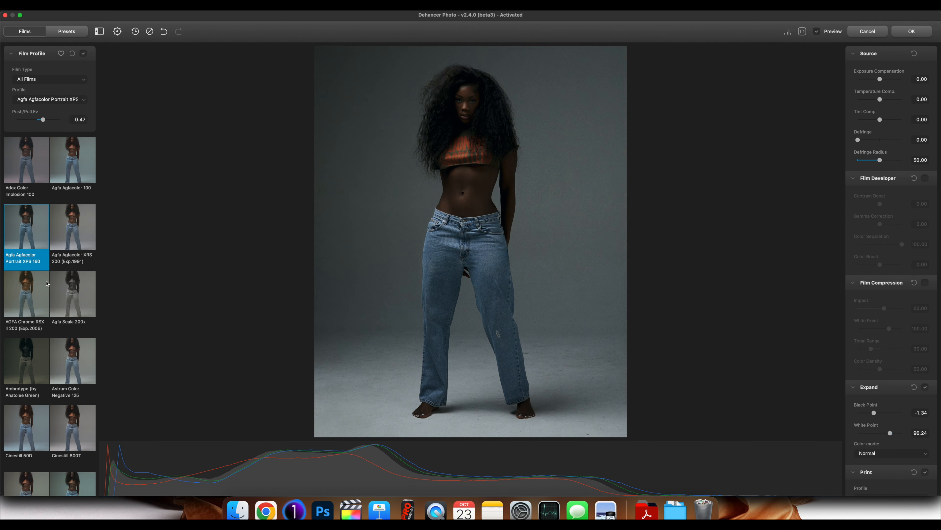
{"action": "left_click", "coordinate": [39, 298]}
{"action": "left_click", "coordinate": [78, 299]}
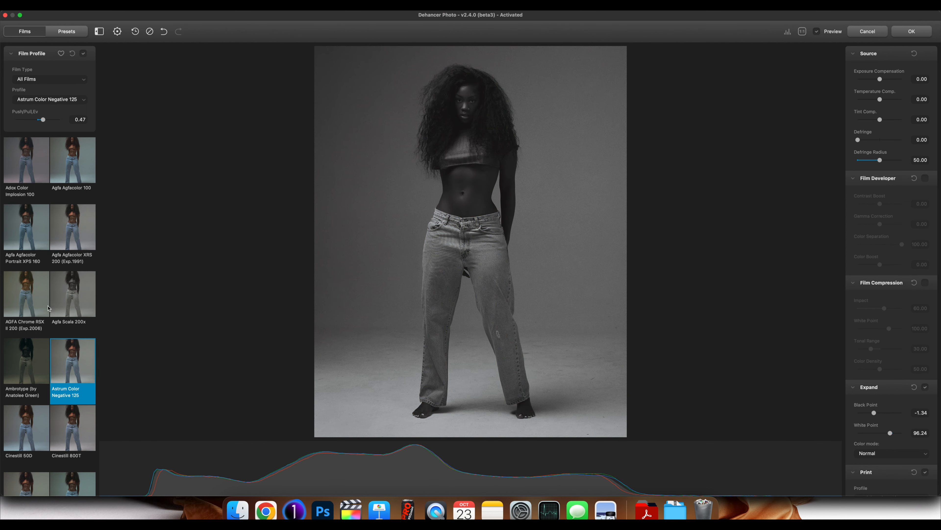
{"action": "left_click", "coordinate": [31, 285]}
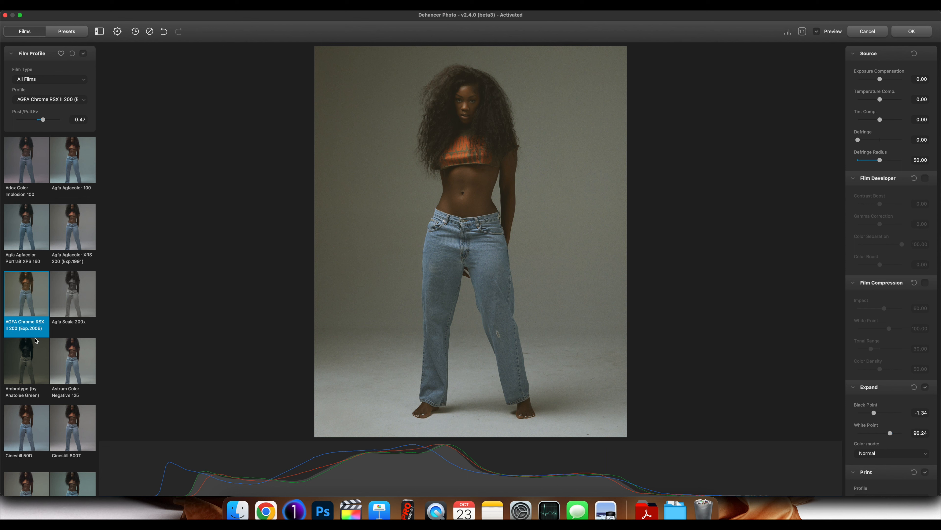
{"action": "left_click", "coordinate": [31, 423]}
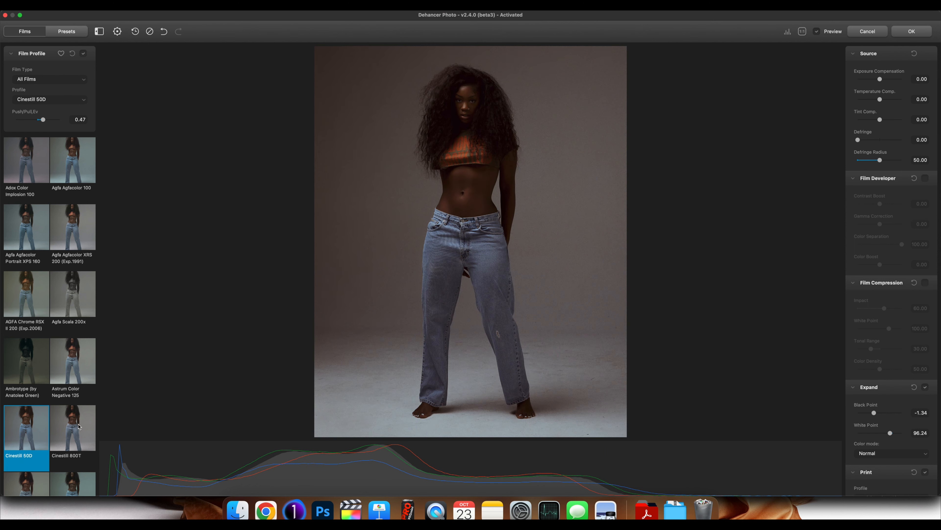
{"action": "left_click", "coordinate": [76, 427]}
Step: Preview the Fuji film profiles Eterna Vivid 500, Fujichrome CDU-II (cross), Provia 100F and Velvia 50 on the portrait
{"action": "scroll", "coordinate": [69, 417], "scroll_direction": "down", "scroll_amount": 3}
{"action": "left_click", "coordinate": [37, 417]}
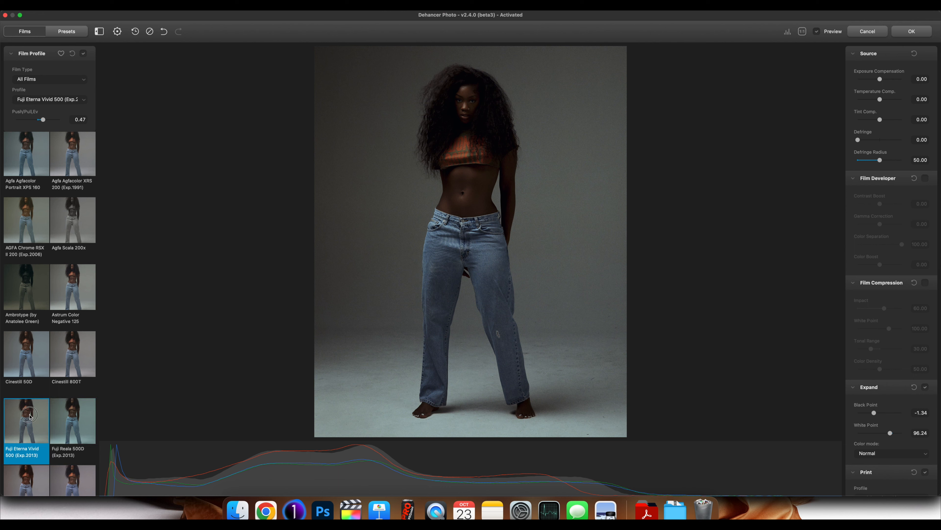
{"action": "scroll", "coordinate": [37, 414], "scroll_direction": "down", "scroll_amount": 3}
{"action": "left_click", "coordinate": [37, 414]}
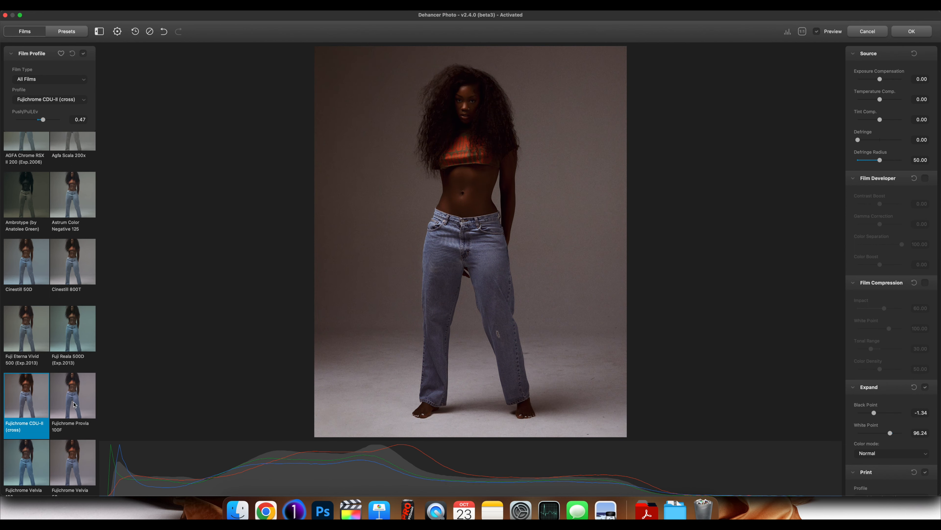
{"action": "left_click", "coordinate": [74, 404]}
{"action": "scroll", "coordinate": [74, 405], "scroll_direction": "down", "scroll_amount": 3}
{"action": "left_click", "coordinate": [73, 385]}
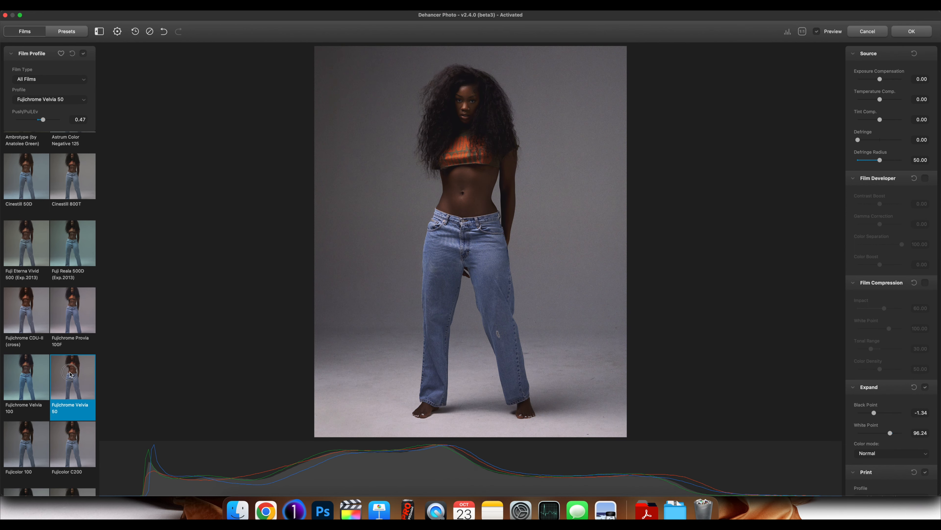
Step: Preview the Fujichrome Velvia 100, Fujicolor C200 and Fujicolor 100 film profiles on the portrait
{"action": "left_click", "coordinate": [30, 378]}
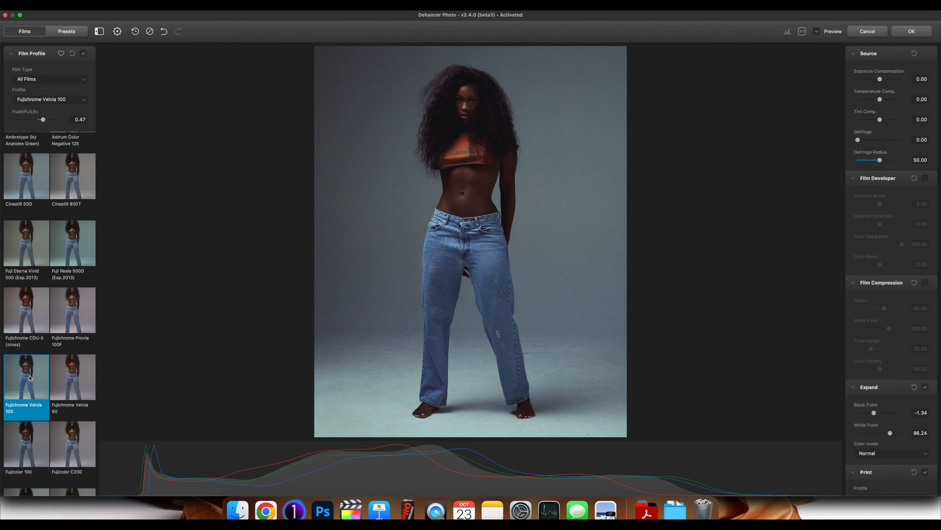
{"action": "scroll", "coordinate": [51, 401], "scroll_direction": "down", "scroll_amount": 2}
{"action": "left_click", "coordinate": [51, 400]}
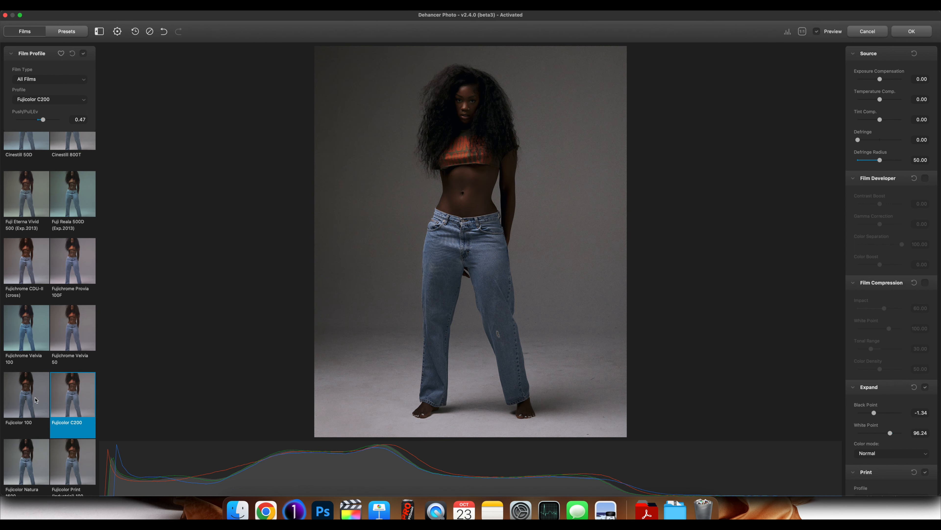
{"action": "left_click", "coordinate": [23, 399]}
{"action": "scroll", "coordinate": [65, 389], "scroll_direction": "up", "scroll_amount": 10}
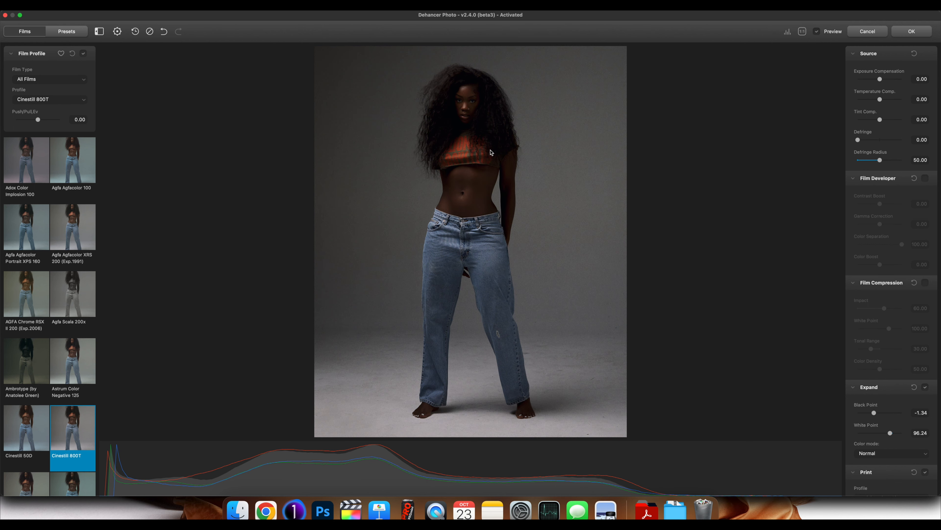
Step: Set the Source Exposure Compensation to 0.47 and switch the film profile off
{"action": "left_click_drag", "start_coordinate": [880, 79], "coordinate": [884, 81]}
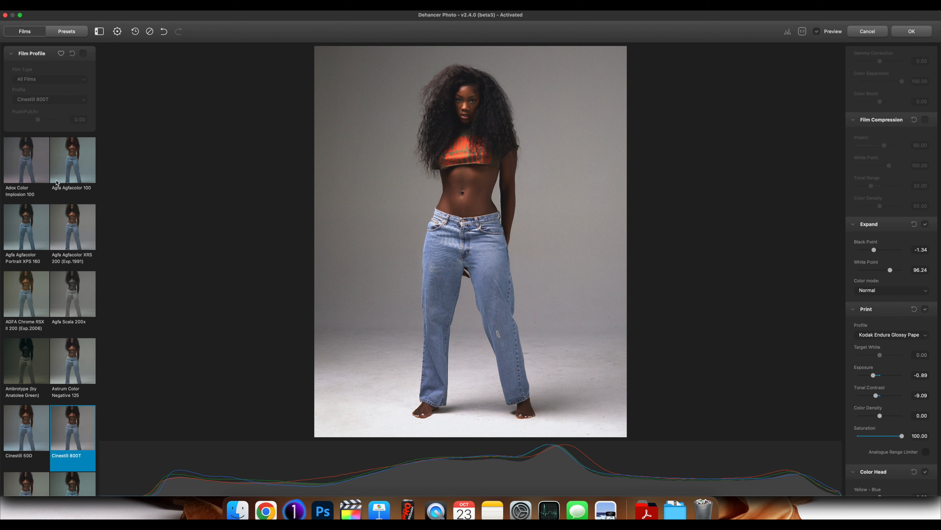
{"action": "left_click", "coordinate": [83, 53]}
{"action": "left_click", "coordinate": [83, 54]}
Step: Raise the Film Grain Size to 12.00 and Amount to 100.00
{"action": "scroll", "coordinate": [884, 240], "scroll_direction": "down", "scroll_amount": 8}
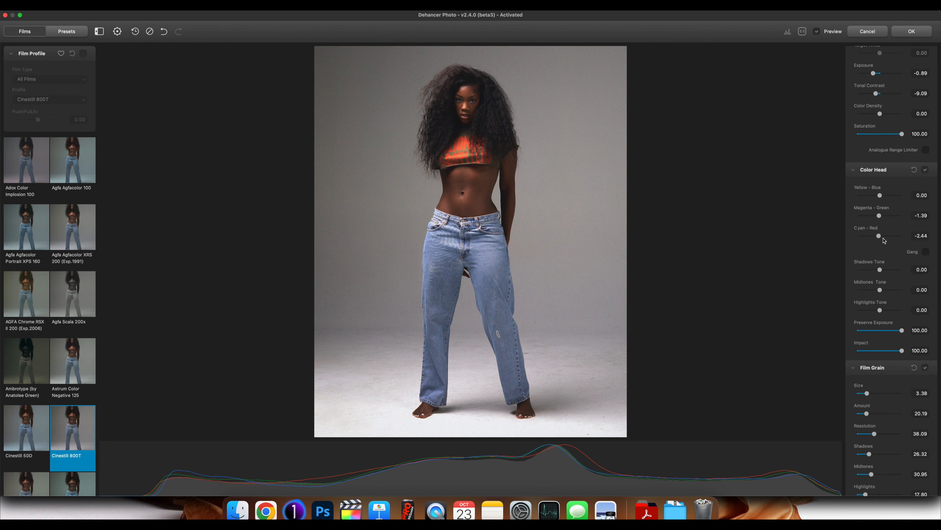
{"action": "scroll", "coordinate": [884, 241], "scroll_direction": "down", "scroll_amount": 5}
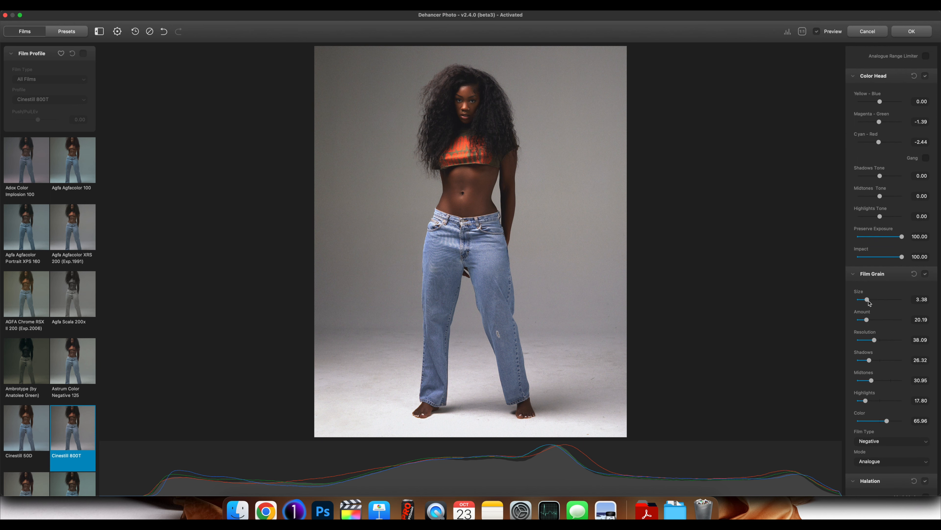
{"action": "left_click_drag", "start_coordinate": [866, 299], "coordinate": [936, 301]}
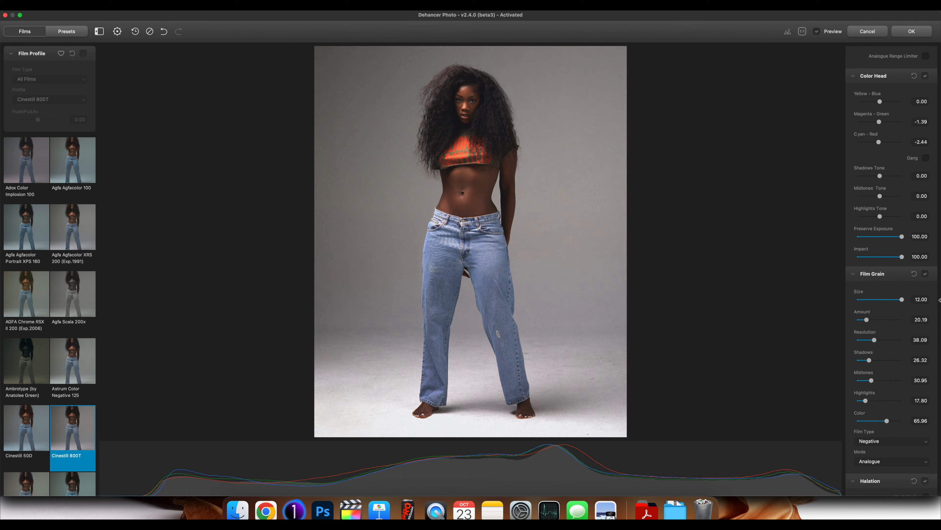
{"action": "left_click_drag", "start_coordinate": [866, 319], "coordinate": [938, 320]}
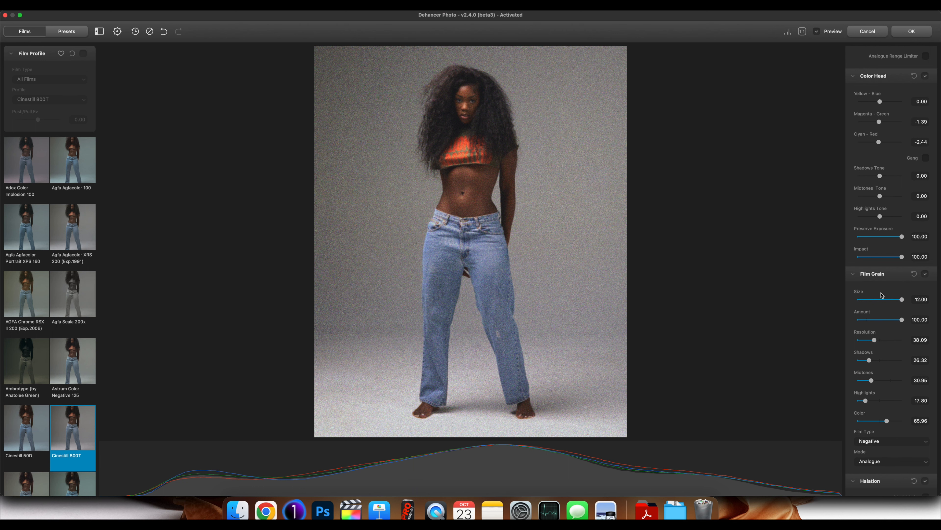
Step: Try other grain sizes, settling on Size 4.32, Amount 29.37, Shadows 28.37 and Color 0.00
{"action": "left_click", "coordinate": [863, 299]}
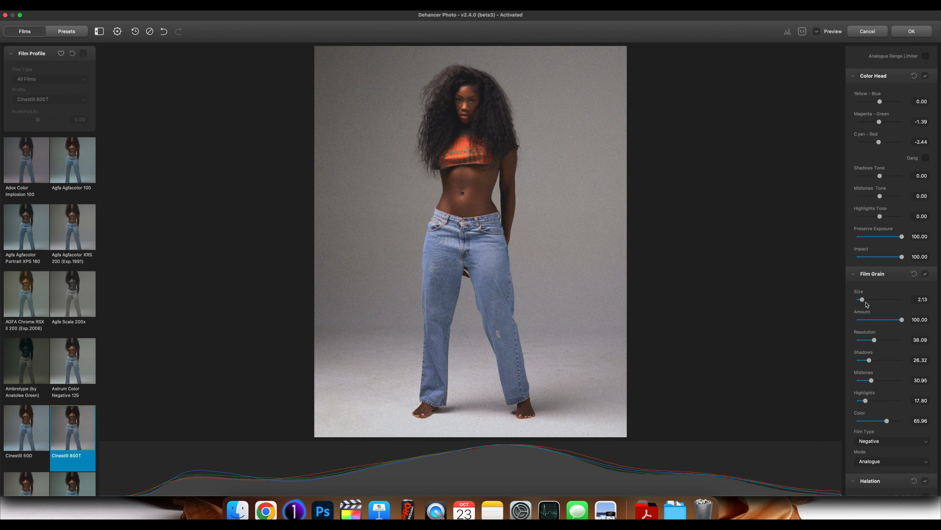
{"action": "mouse_move", "coordinate": [881, 300]}
{"action": "left_mouse_down"}
{"action": "mouse_move", "coordinate": [897, 301]}
{"action": "mouse_move", "coordinate": [887, 300]}
{"action": "left_mouse_up"}
{"action": "left_click_drag", "start_coordinate": [887, 421], "coordinate": [837, 421]}
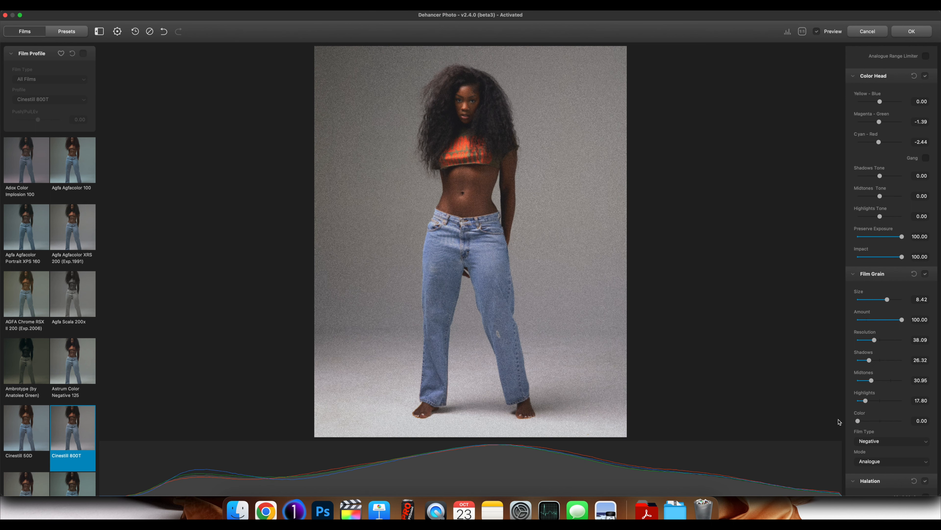
{"action": "left_click_drag", "start_coordinate": [902, 319], "coordinate": [871, 300]}
{"action": "left_click_drag", "start_coordinate": [869, 360], "coordinate": [871, 360]}
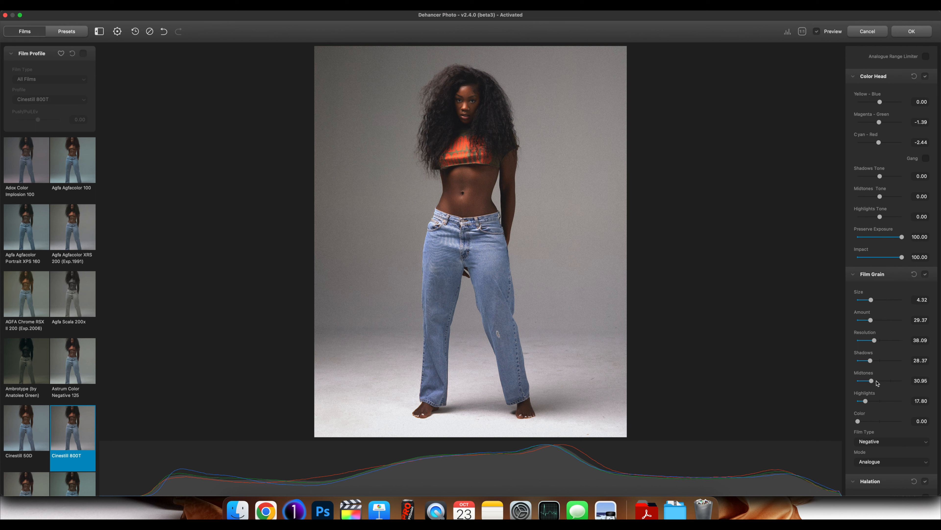
Step: Isolate the film grain in the midtones, shadows and highlights in turn, each at 100.00 with the other two at 0.00
{"action": "left_click_drag", "start_coordinate": [872, 381], "coordinate": [937, 377]}
{"action": "left_click_drag", "start_coordinate": [871, 400], "coordinate": [839, 399]}
{"action": "left_click_drag", "start_coordinate": [870, 360], "coordinate": [825, 357]}
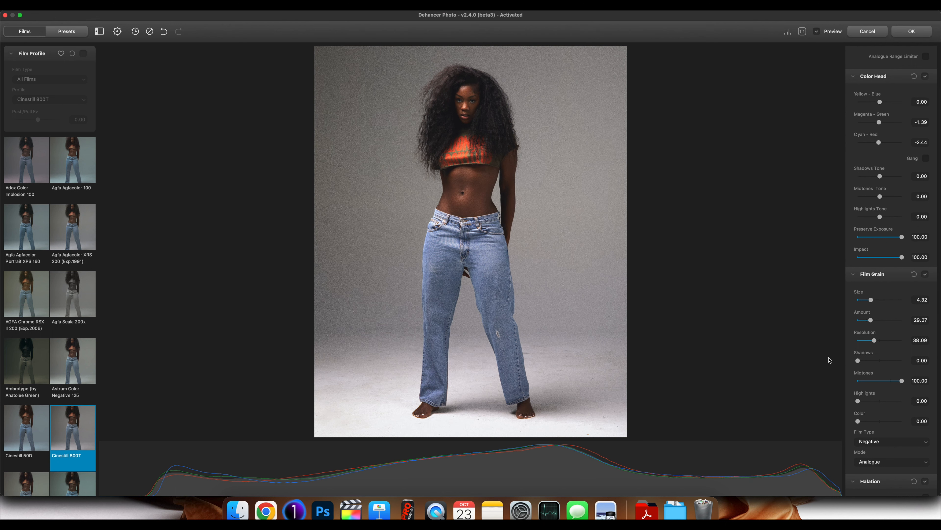
{"action": "left_click_drag", "start_coordinate": [877, 381], "coordinate": [940, 356]}
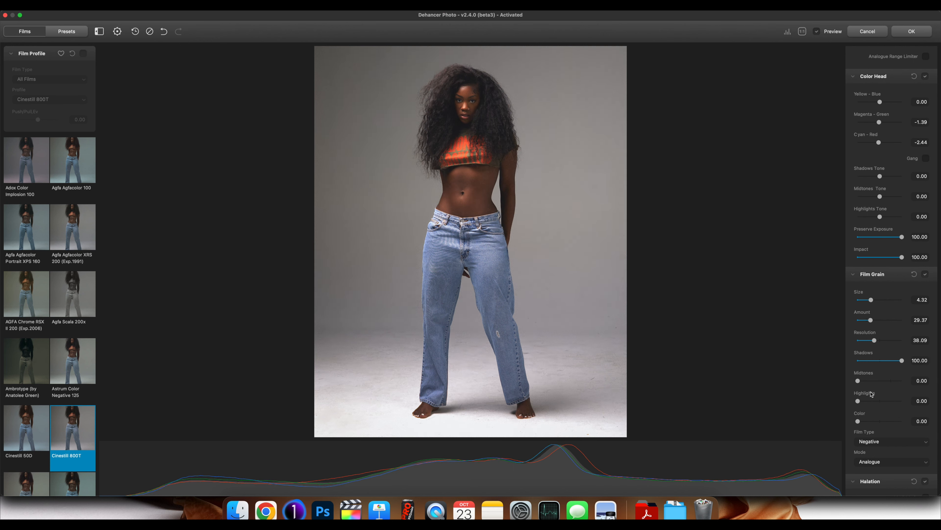
{"action": "left_click_drag", "start_coordinate": [859, 401], "coordinate": [938, 403]}
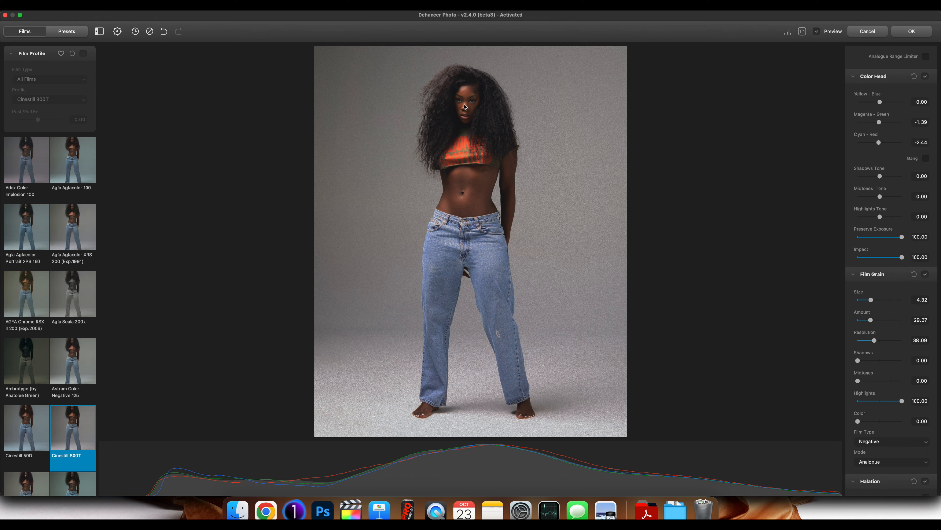
Step: Inspect the highlight grain around the model's face at full size and reset the Film Grain settings to their defaults
{"action": "left_click", "coordinate": [802, 31]}
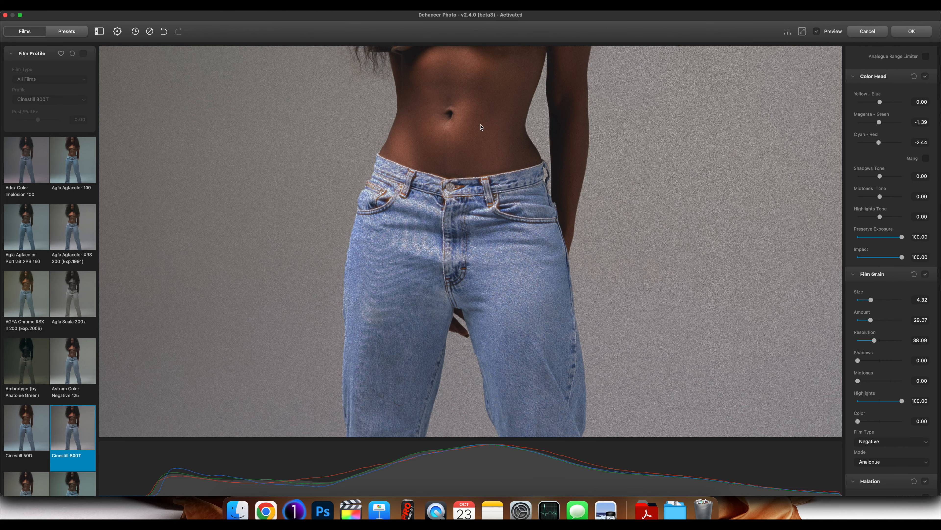
{"action": "left_click", "coordinate": [469, 177]}
{"action": "left_click_drag", "start_coordinate": [469, 176], "coordinate": [456, 316]}
{"action": "left_click_drag", "start_coordinate": [439, 130], "coordinate": [435, 277]}
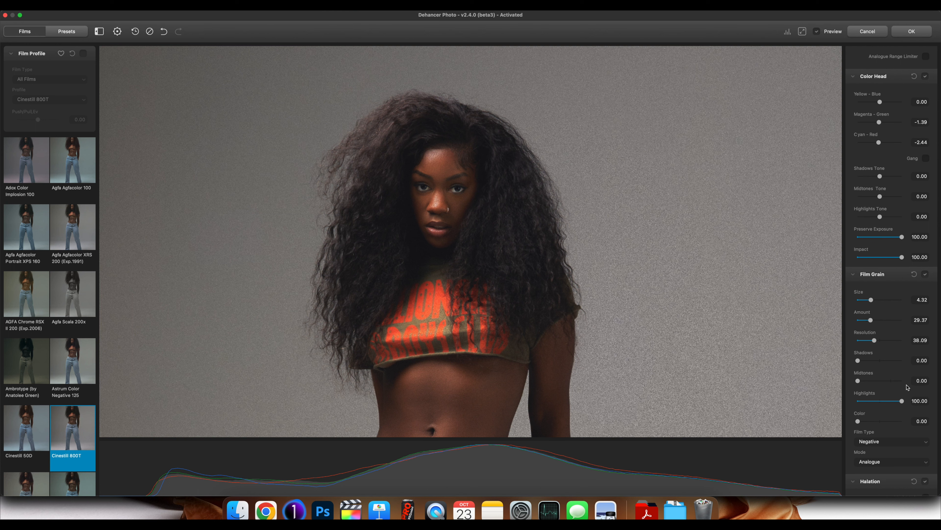
{"action": "left_click_drag", "start_coordinate": [903, 401], "coordinate": [879, 401]}
{"action": "left_click", "coordinate": [914, 273]}
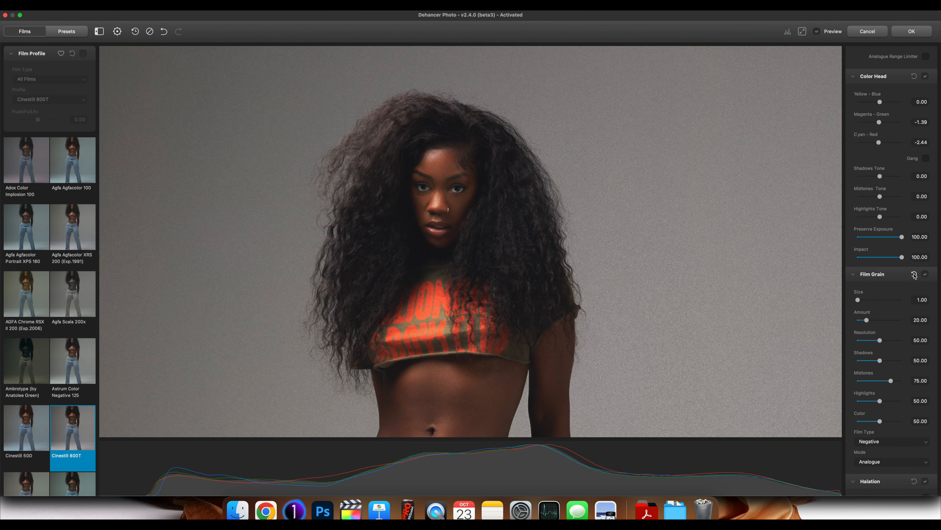
Step: Switch off the Color Head, Print, Expand and Vignette adjustments
{"action": "left_click", "coordinate": [926, 76]}
{"action": "scroll", "coordinate": [916, 104], "scroll_direction": "up", "scroll_amount": 5}
{"action": "scroll", "coordinate": [916, 104], "scroll_direction": "up", "scroll_amount": 3}
{"action": "left_click", "coordinate": [925, 171]}
{"action": "left_click", "coordinate": [925, 87]}
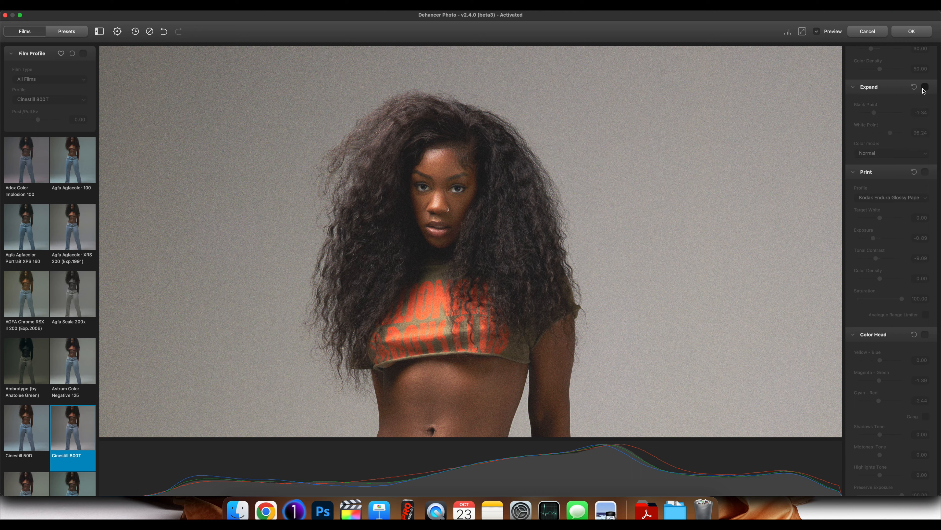
{"action": "scroll", "coordinate": [927, 98], "scroll_direction": "up", "scroll_amount": 8}
{"action": "scroll", "coordinate": [928, 108], "scroll_direction": "up", "scroll_amount": 7}
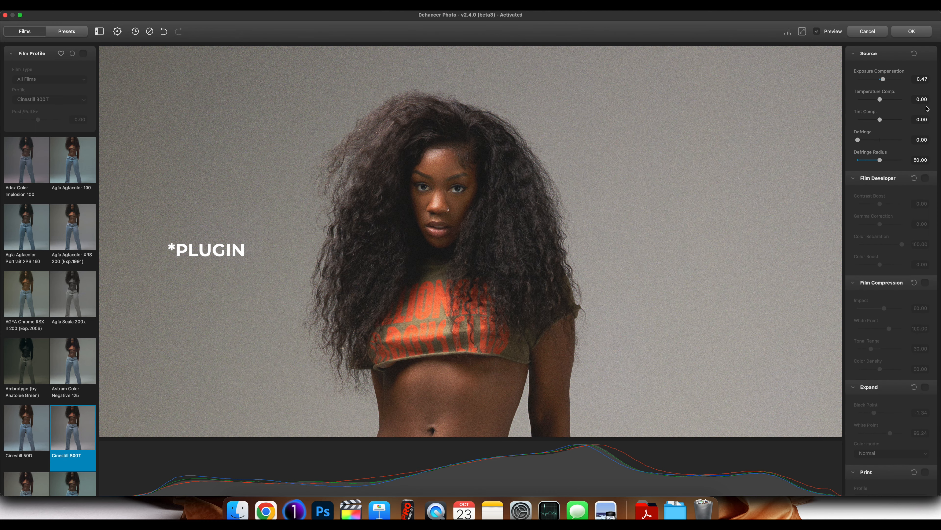
{"action": "scroll", "coordinate": [911, 86], "scroll_direction": "down", "scroll_amount": 20}
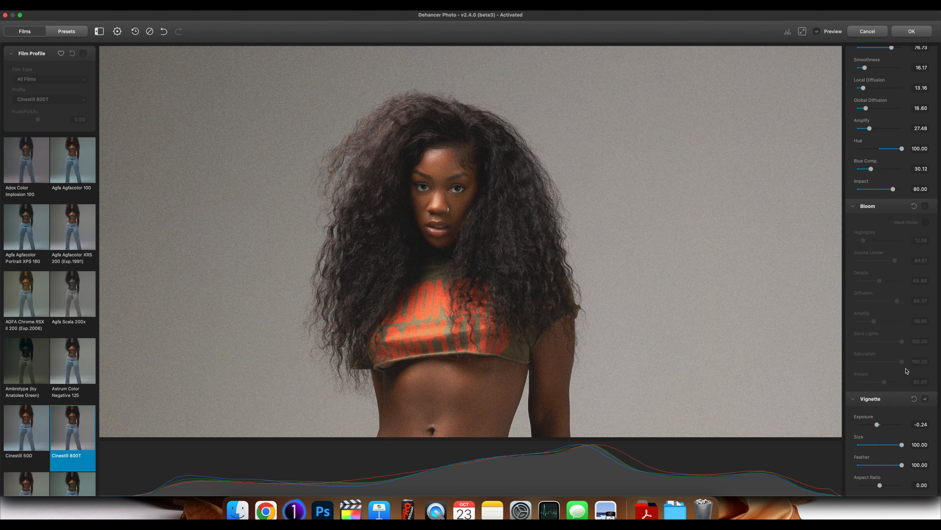
{"action": "left_click", "coordinate": [926, 398]}
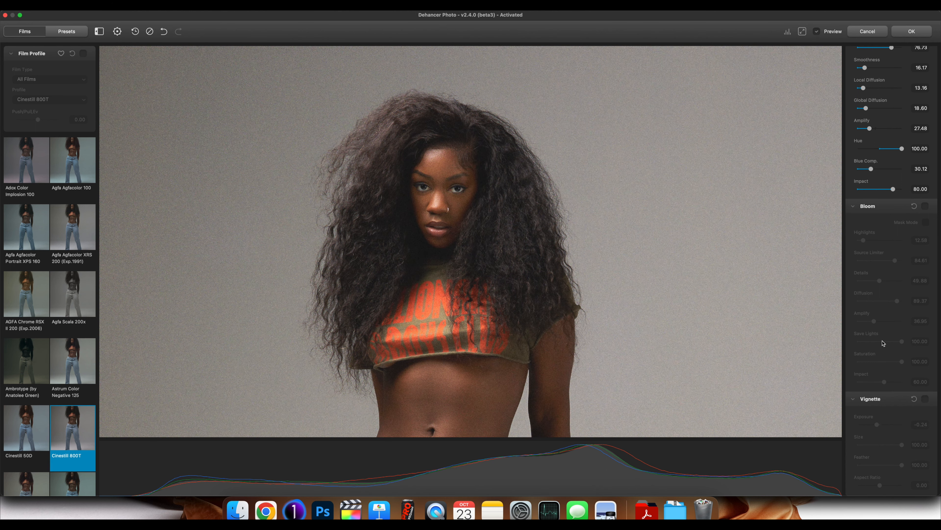
{"action": "scroll", "coordinate": [877, 272], "scroll_direction": "up", "scroll_amount": 5}
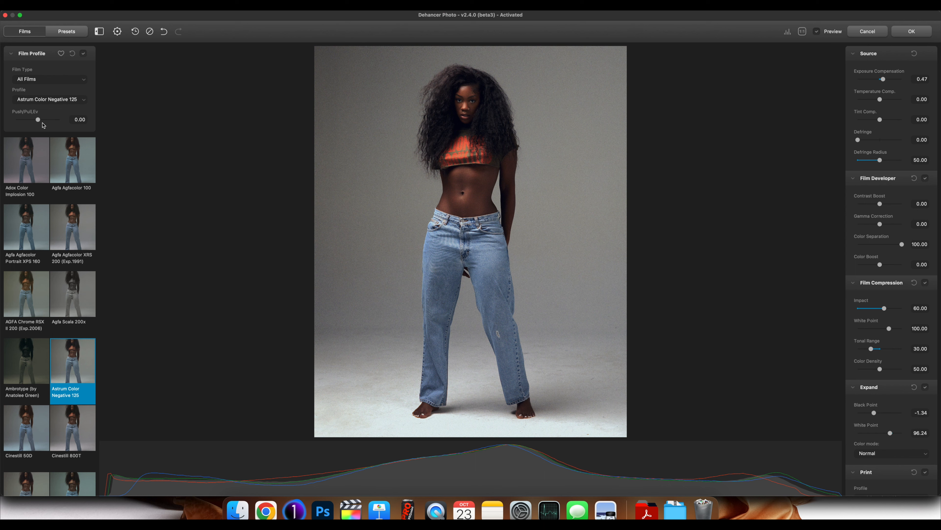
Step: Compare Push/Pull at -2.00 and 2.00 on Astrum Color Negative 125, and apply Cinestill 50D with Push/Pull at -2.00
{"action": "left_click_drag", "start_coordinate": [37, 119], "coordinate": [15, 120]}
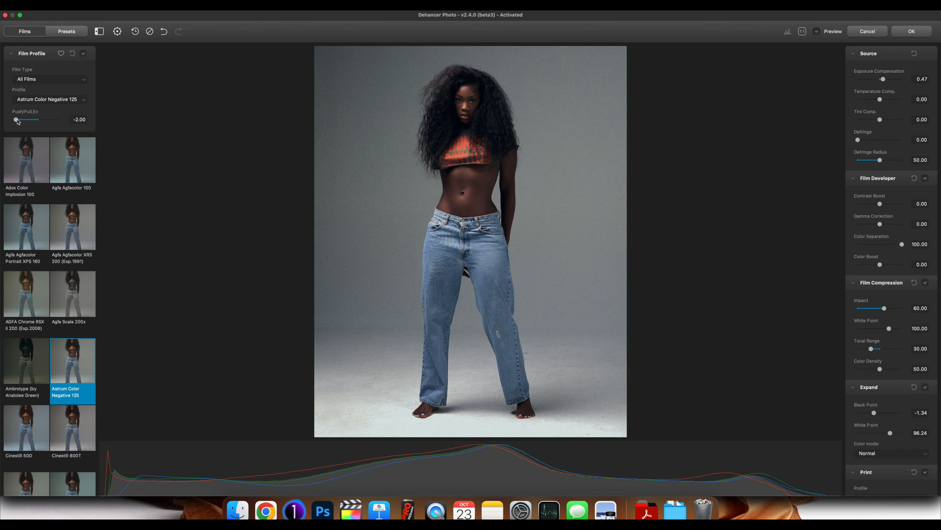
{"action": "left_click_drag", "start_coordinate": [16, 120], "coordinate": [12, 119]}
{"action": "left_click_drag", "start_coordinate": [16, 120], "coordinate": [85, 121]}
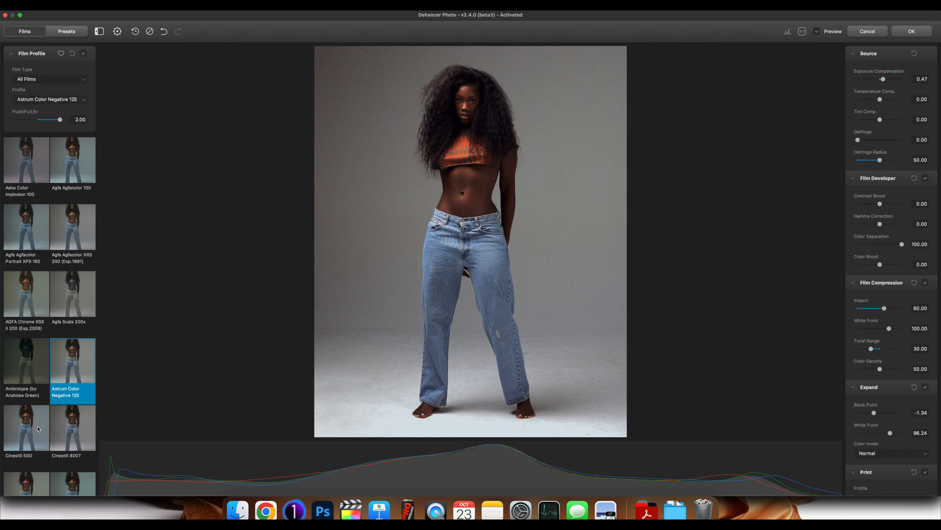
{"action": "left_click", "coordinate": [38, 428]}
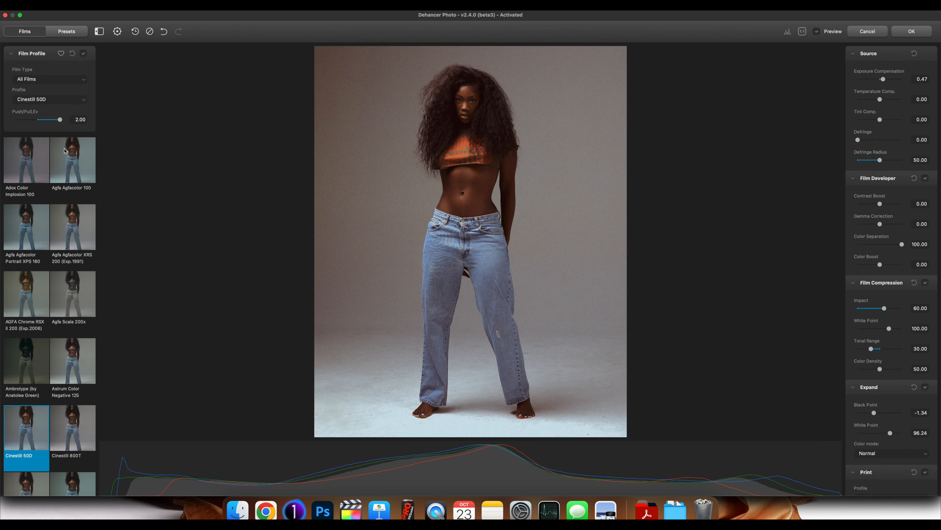
{"action": "left_click_drag", "start_coordinate": [60, 120], "coordinate": [16, 120]}
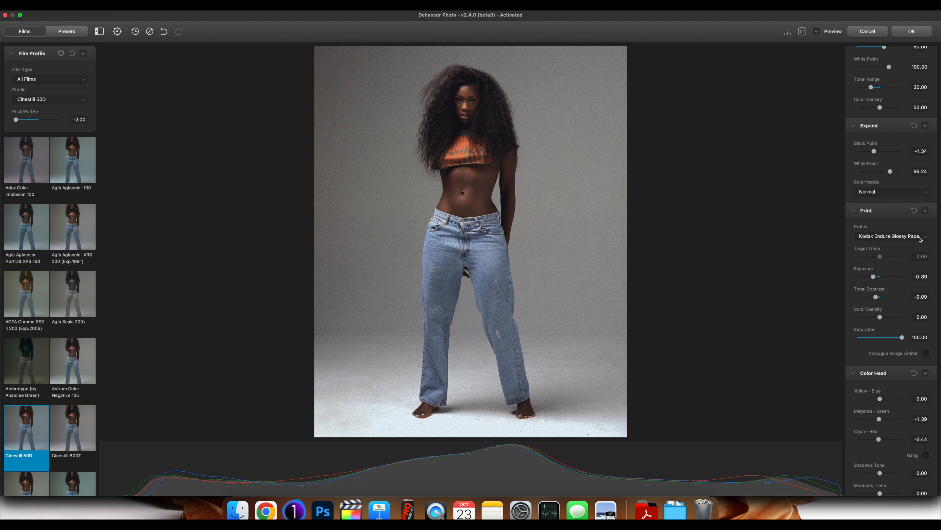
Step: Preview the print profiles Kodak 2383 Print Film, Fujifilm 3513 Print film, Cineon Film Log and Linear on the portrait
{"action": "left_click", "coordinate": [920, 240]}
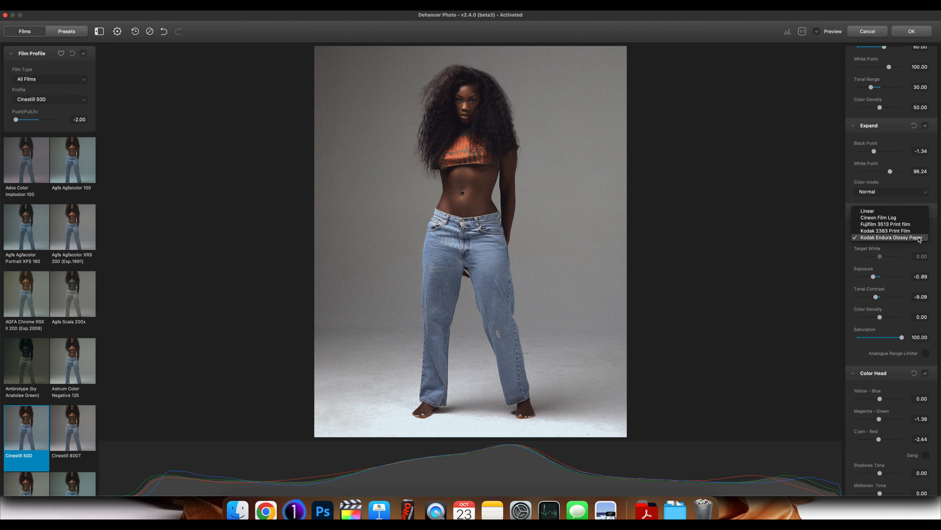
{"action": "left_click", "coordinate": [913, 232]}
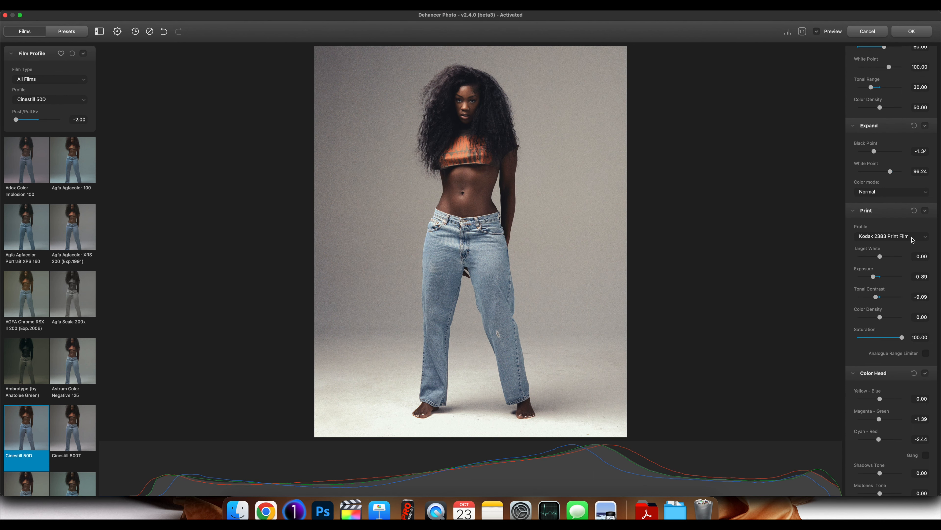
{"action": "left_click", "coordinate": [914, 239]}
{"action": "left_click", "coordinate": [913, 231]}
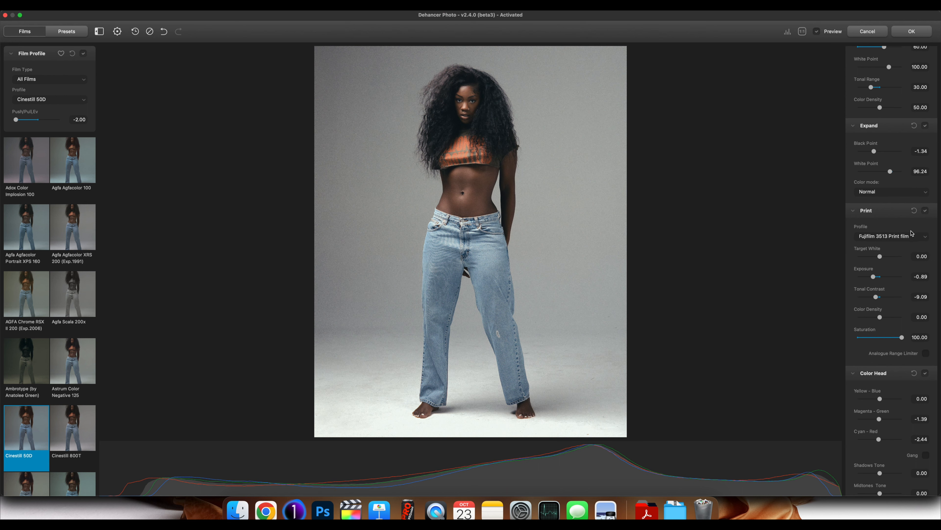
{"action": "left_click", "coordinate": [909, 238]}
{"action": "left_click", "coordinate": [908, 231]}
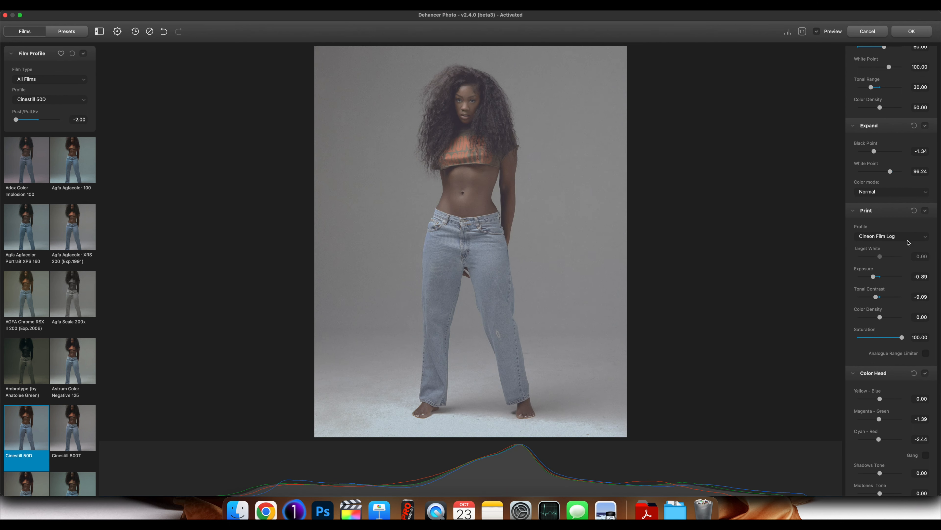
{"action": "left_click", "coordinate": [908, 236]}
{"action": "left_click", "coordinate": [907, 232]}
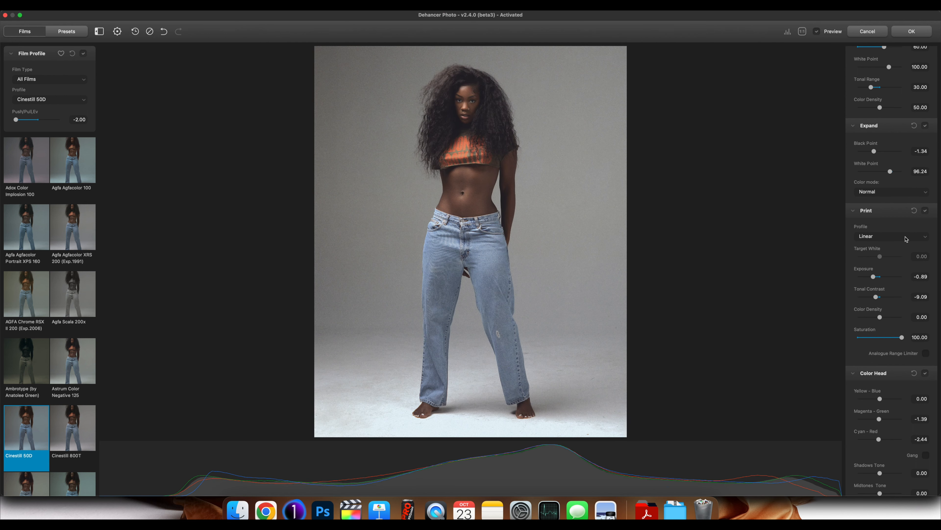
Step: Preview Kodak 2383 Print Film once more and set the print profile to Kodak Endura Glossy Paper
{"action": "left_click", "coordinate": [905, 237]}
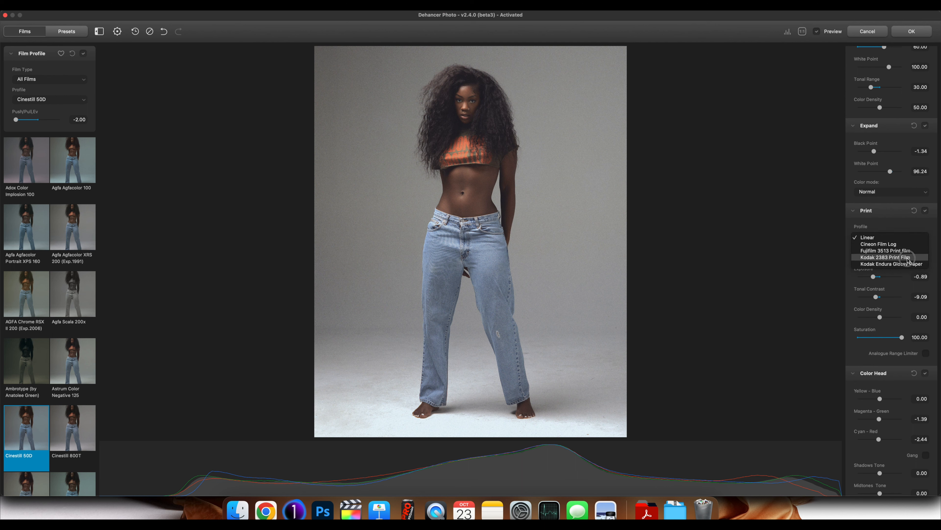
{"action": "left_click", "coordinate": [897, 254]}
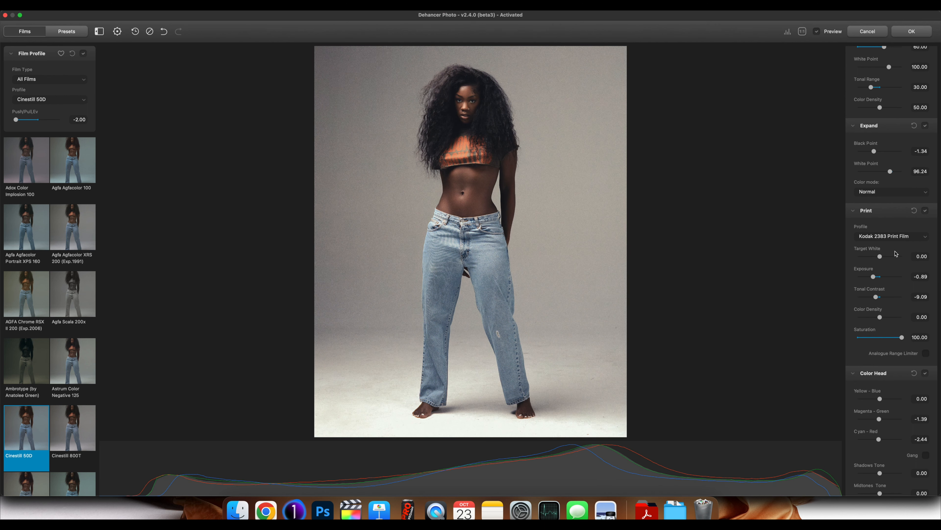
{"action": "left_click", "coordinate": [890, 237]}
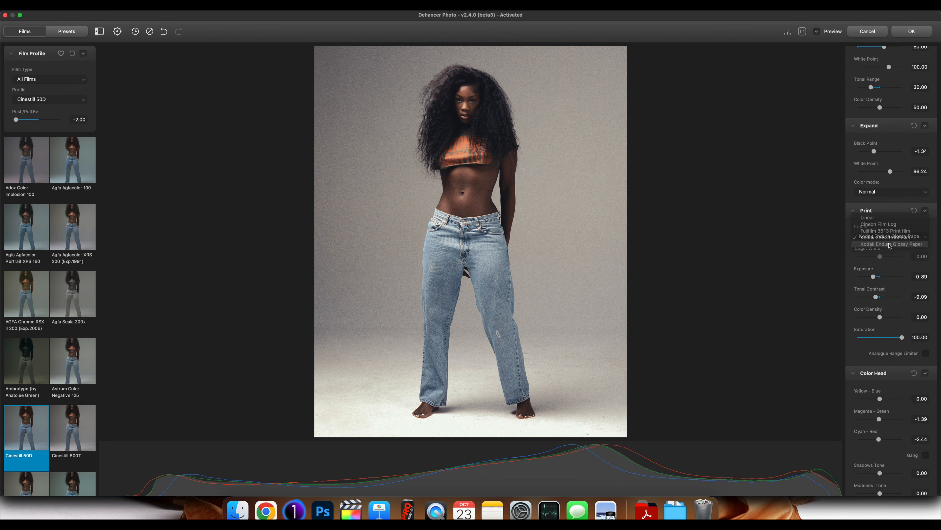
{"action": "left_click", "coordinate": [890, 244]}
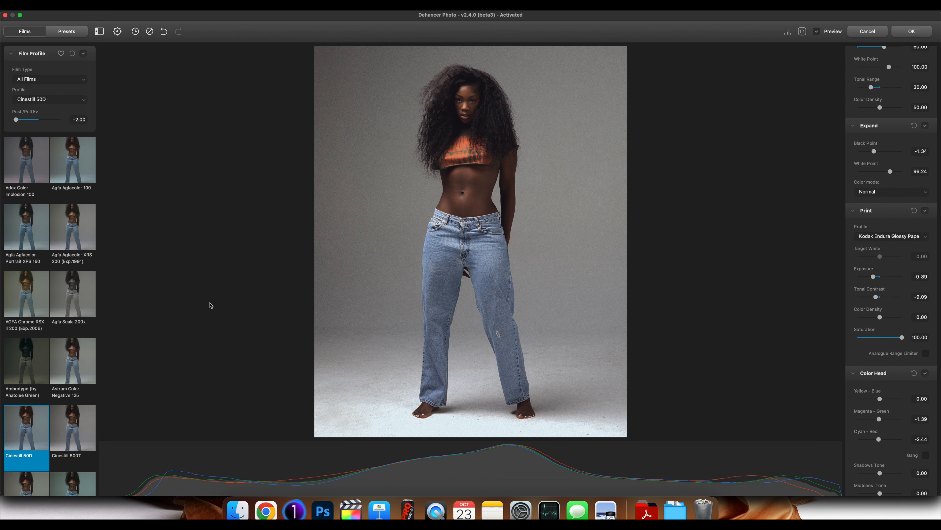
Step: Preview the Cinestill 800T film profile, set the profile to Fuji Reala 500D (Exp.2013), and apply the look to the photo
{"action": "scroll", "coordinate": [73, 352], "scroll_direction": "down", "scroll_amount": 4}
{"action": "left_click", "coordinate": [71, 352]}
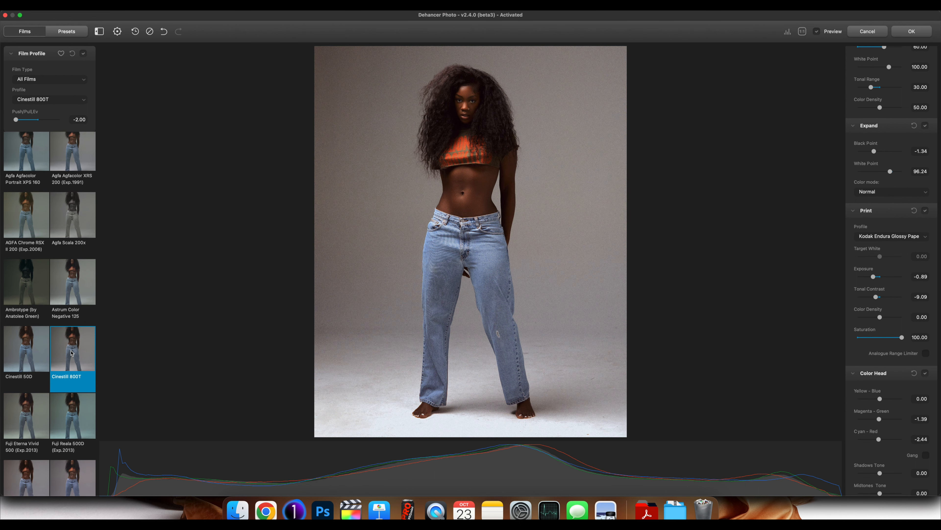
{"action": "left_click", "coordinate": [62, 399]}
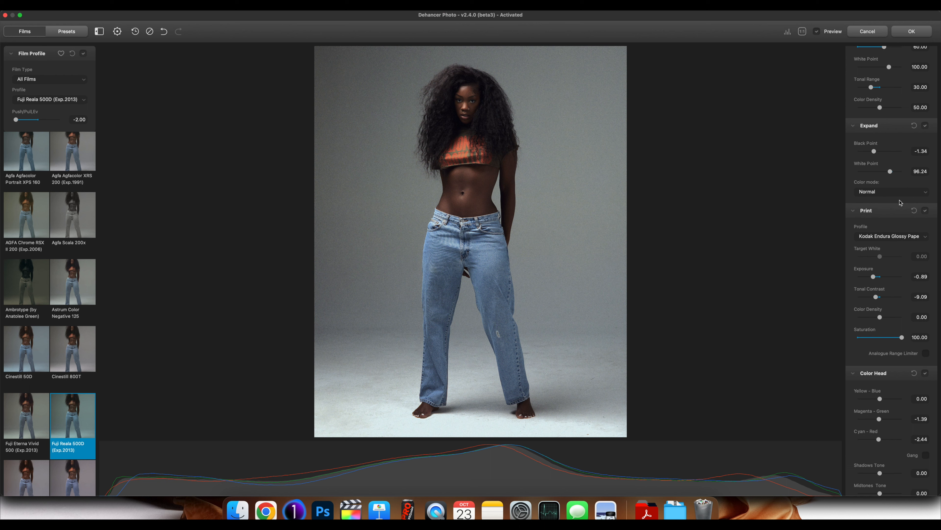
{"action": "left_click", "coordinate": [902, 32]}
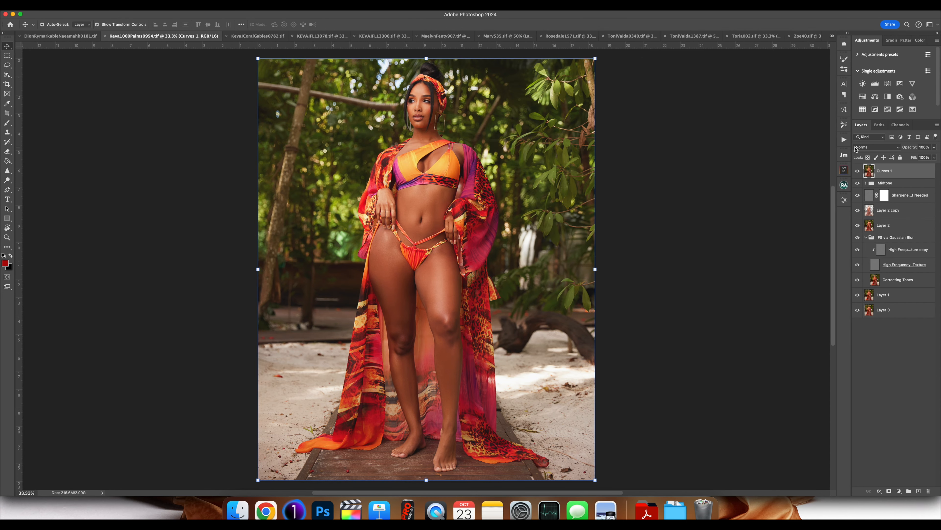
Step: Open the Curves 1 layer of the outdoor swimsuit photo in the Dehancer Film filter
{"action": "left_click", "coordinate": [182, 5]}
{"action": "mouse_move", "coordinate": [267, 172]}
{"action": "left_click", "coordinate": [338, 172]}
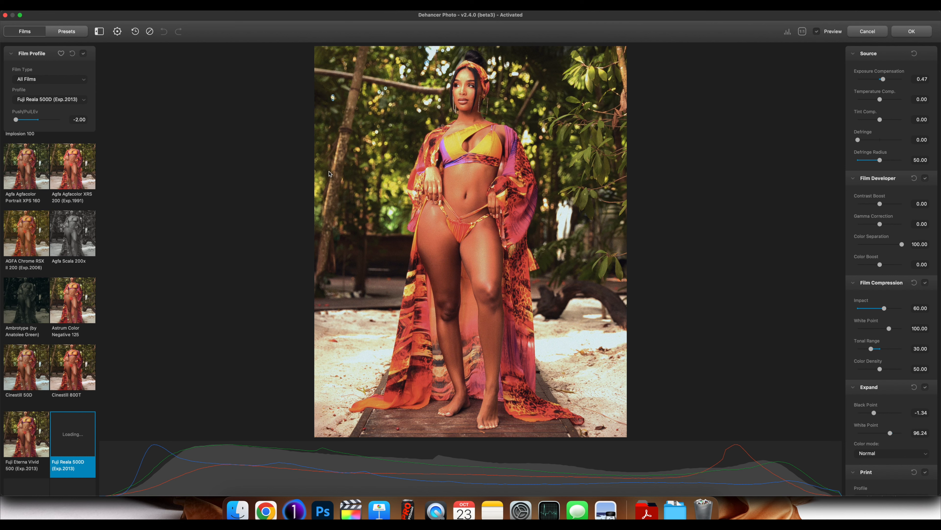
Step: Preview the Agfacolor XRS 200, Agfacolor Portrait XPS 160, AGFA Chrome RSX II 200, Agfa Scala 200x and Astrum Color Negative 125 film profiles
{"action": "left_click", "coordinate": [67, 178]}
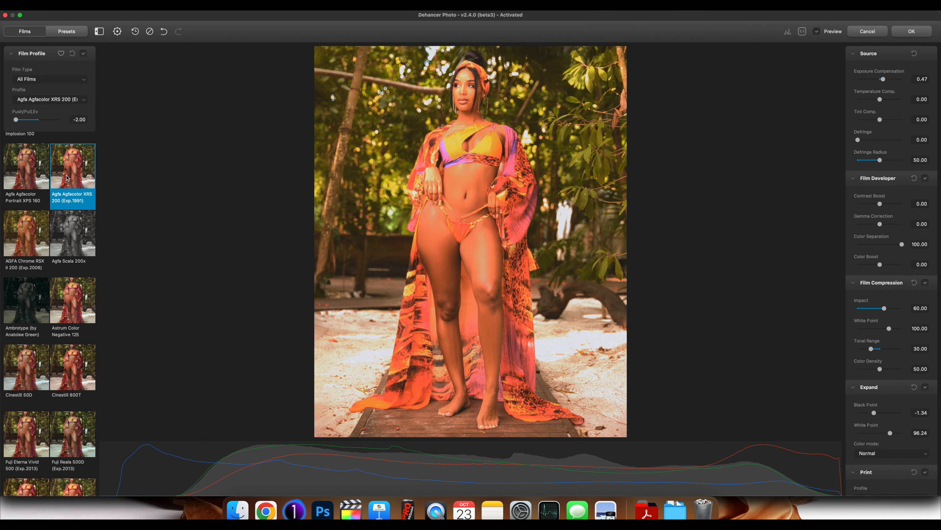
{"action": "left_click", "coordinate": [34, 181]}
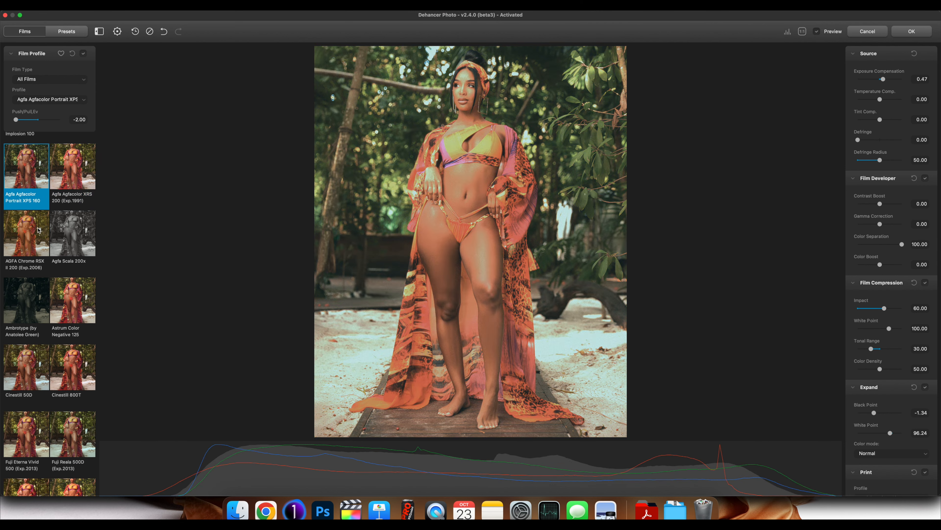
{"action": "left_click", "coordinate": [38, 233]}
{"action": "left_click", "coordinate": [78, 233]}
{"action": "left_click", "coordinate": [74, 308]}
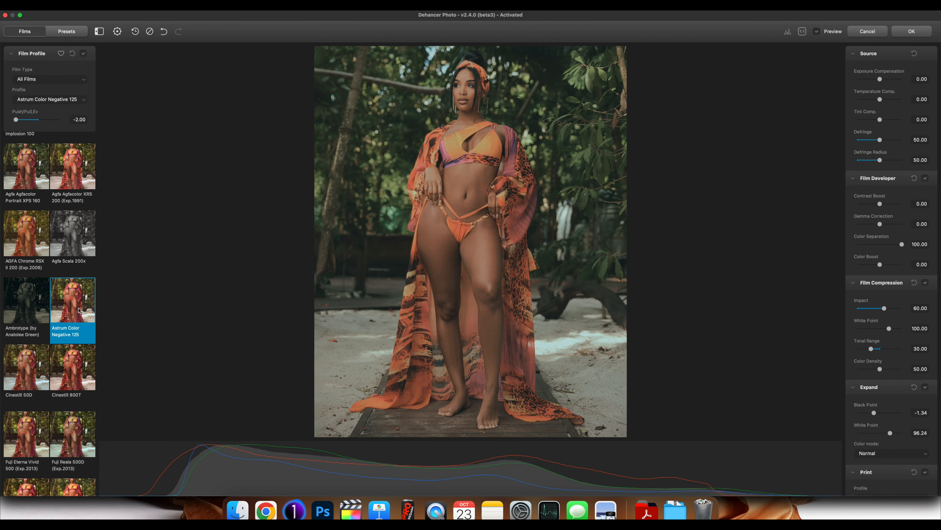
Step: Preview Cinestill 800T, Cinestill 50D and Fuji Eterna Vivid 500, and set the film profile to Fuji Reala 500D (Exp.2013)
{"action": "left_click", "coordinate": [68, 370]}
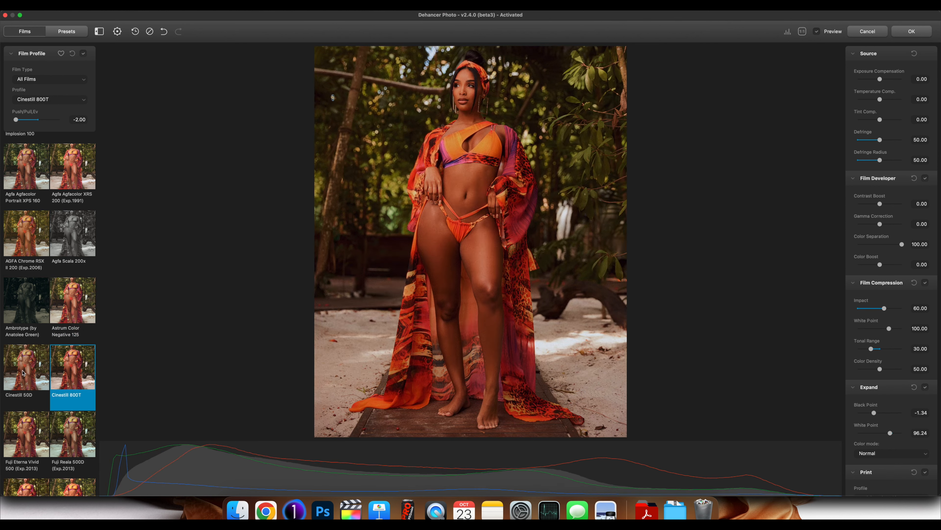
{"action": "left_click", "coordinate": [25, 372]}
{"action": "left_click", "coordinate": [33, 431]}
{"action": "left_click", "coordinate": [69, 431]}
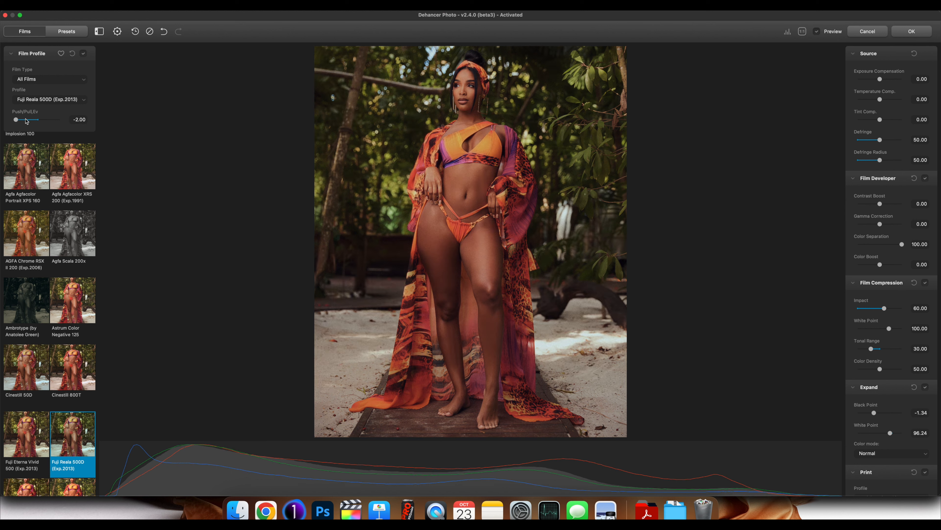
Step: Reset the film profile's Push/Pull to 0.00 and raise the source Exposure Compensation to 0.26
{"action": "left_click_drag", "start_coordinate": [16, 120], "coordinate": [41, 121]}
{"action": "double_click", "coordinate": [38, 120]}
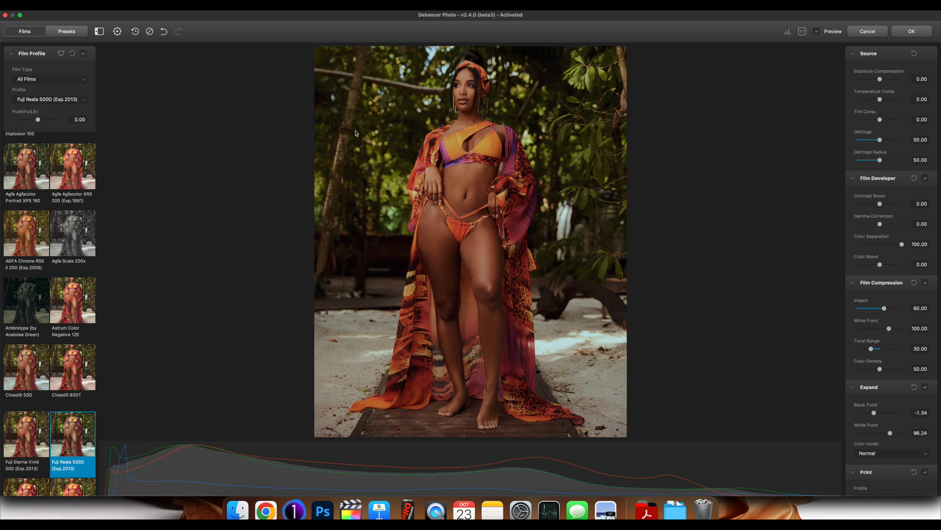
{"action": "left_click_drag", "start_coordinate": [879, 79], "coordinate": [882, 80]}
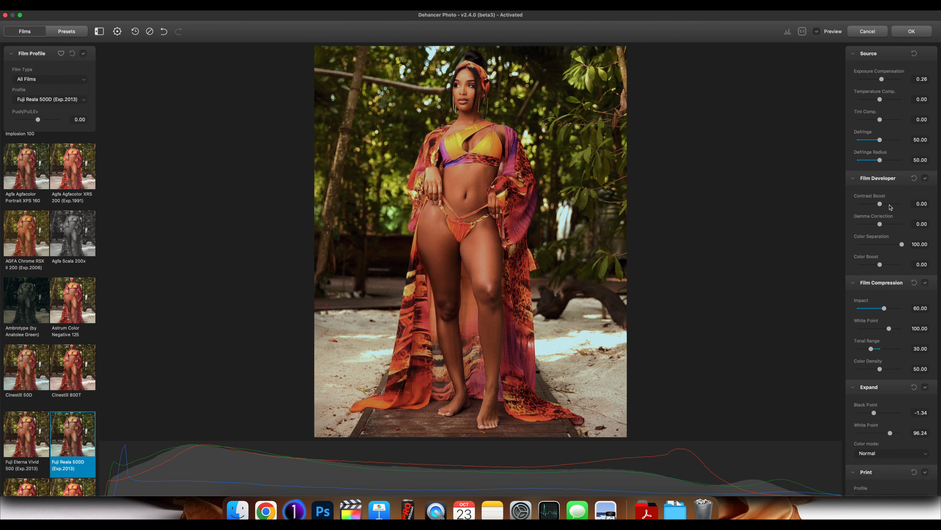
Step: Set the Expand White Point to 75.99 and the Black Point to 2.00
{"action": "scroll", "coordinate": [902, 268], "scroll_direction": "down", "scroll_amount": 3}
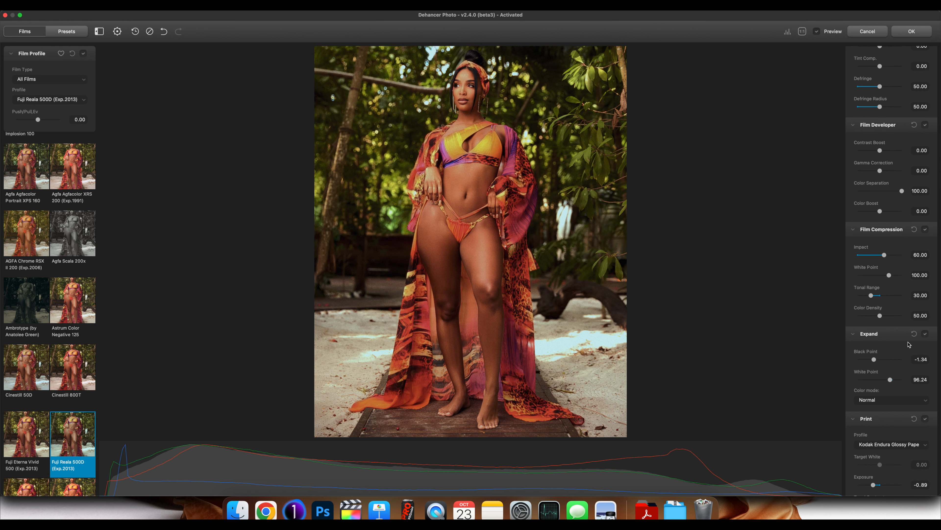
{"action": "scroll", "coordinate": [909, 344], "scroll_direction": "down", "scroll_amount": 3}
{"action": "left_click_drag", "start_coordinate": [890, 318], "coordinate": [882, 321]}
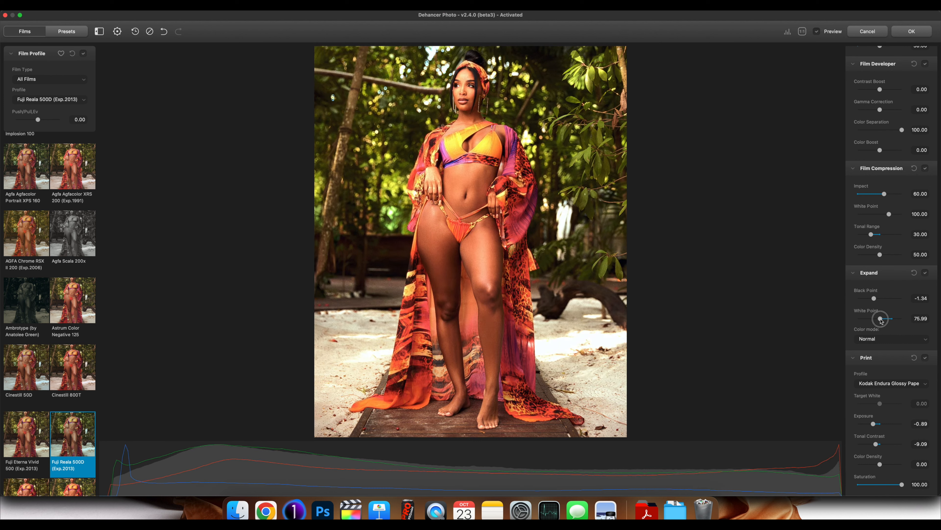
{"action": "left_click_drag", "start_coordinate": [875, 298], "coordinate": [877, 298]}
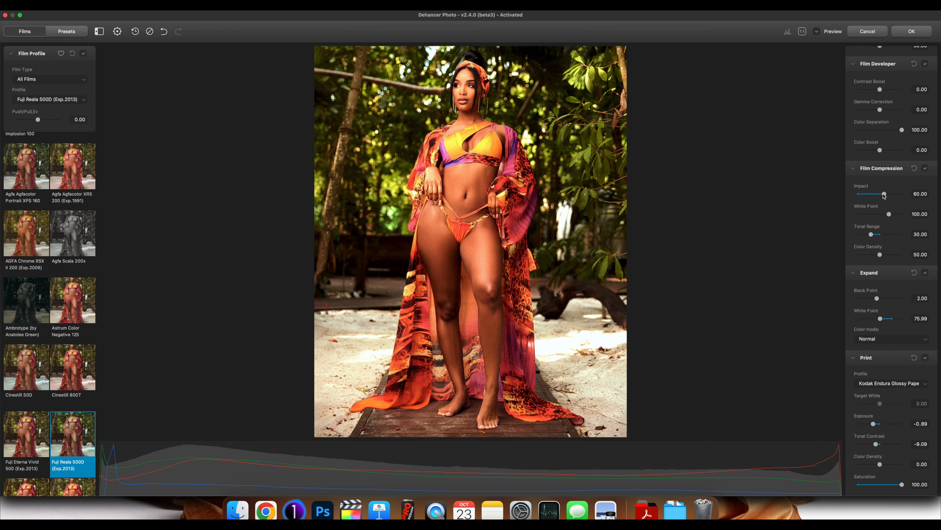
Step: Raise the Film Compression Impact to 100.00 and look through the Print, Color Head, Film Grain and Halation settings
{"action": "left_click_drag", "start_coordinate": [884, 196], "coordinate": [920, 194]}
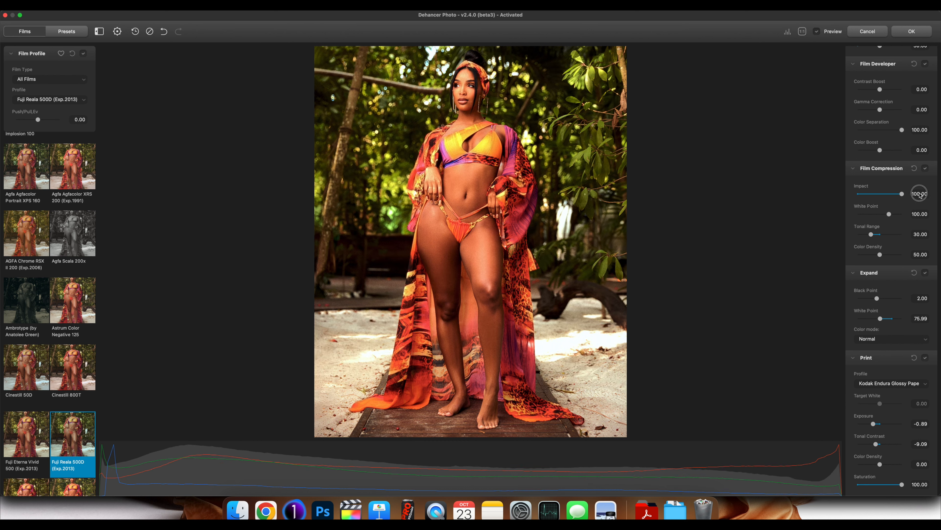
{"action": "scroll", "coordinate": [908, 197], "scroll_direction": "down", "scroll_amount": 2}
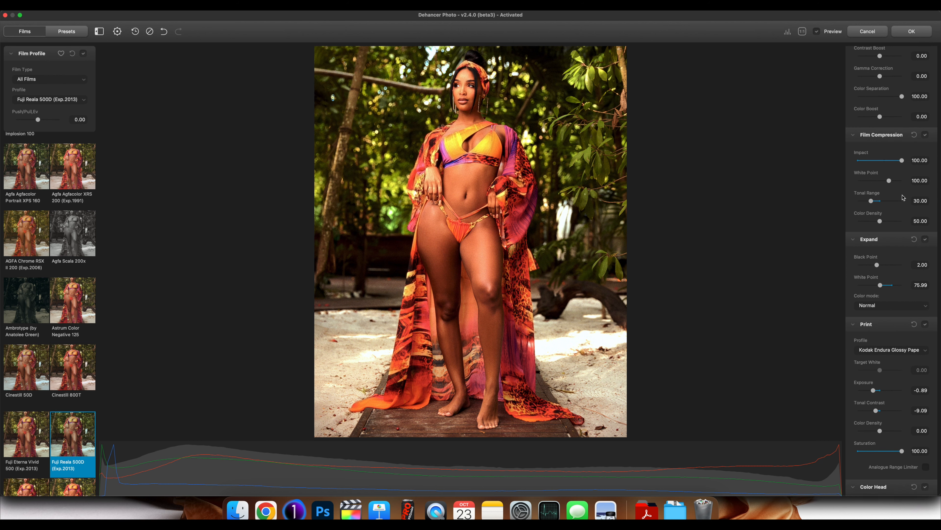
{"action": "mouse_move", "coordinate": [906, 96]}
{"action": "left_mouse_down"}
{"action": "mouse_move", "coordinate": [846, 96]}
{"action": "mouse_move", "coordinate": [905, 97]}
{"action": "left_mouse_up"}
{"action": "scroll", "coordinate": [889, 162], "scroll_direction": "down", "scroll_amount": 10}
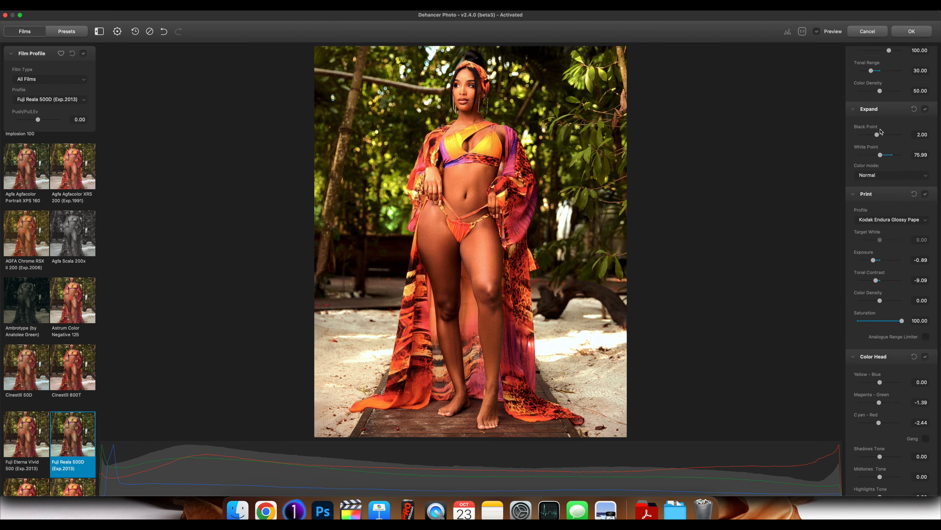
{"action": "scroll", "coordinate": [890, 162], "scroll_direction": "down", "scroll_amount": 7}
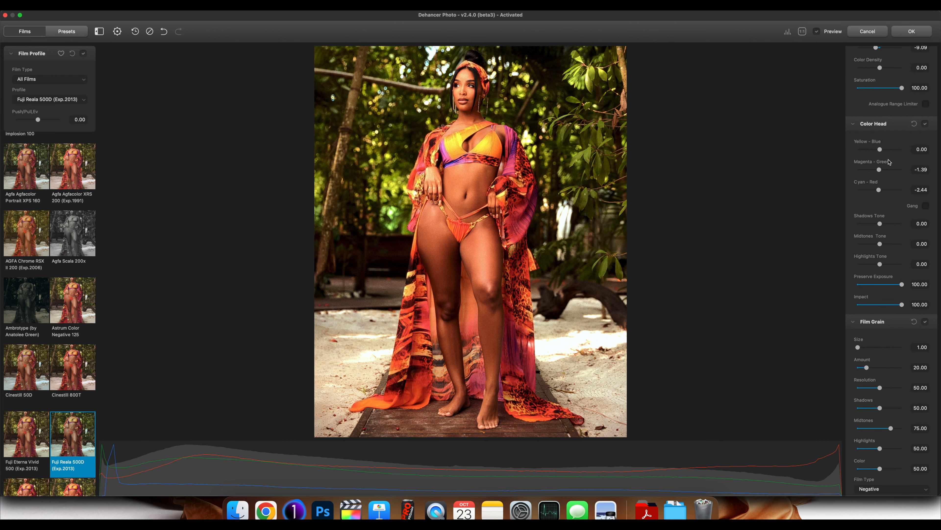
{"action": "scroll", "coordinate": [890, 163], "scroll_direction": "down", "scroll_amount": 10}
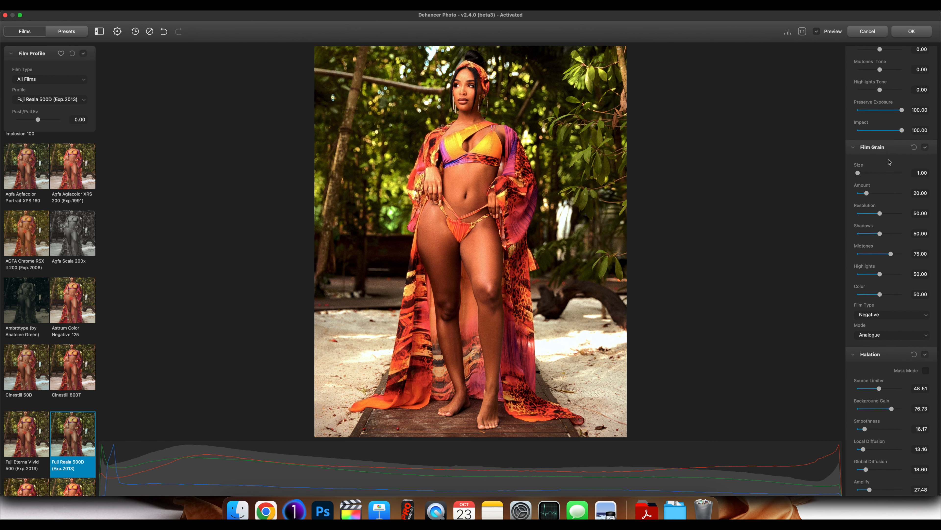
{"action": "scroll", "coordinate": [889, 162], "scroll_direction": "down", "scroll_amount": 1}
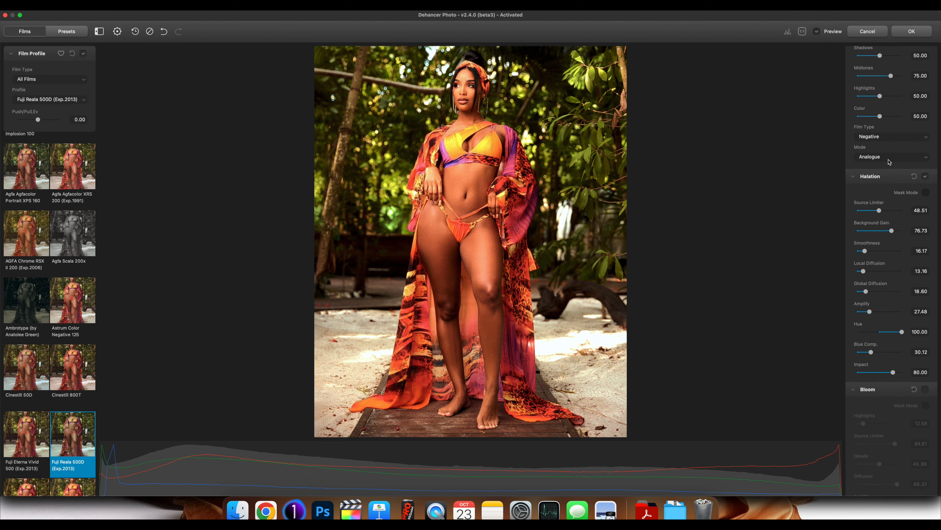
Step: Preview the Cinestill 800T, Cinestill 50D, Fuji Eterna Vivid 500, Fujichrome Provia 100F and Fujichrome CDU-II (cross) film profiles
{"action": "left_click", "coordinate": [69, 363]}
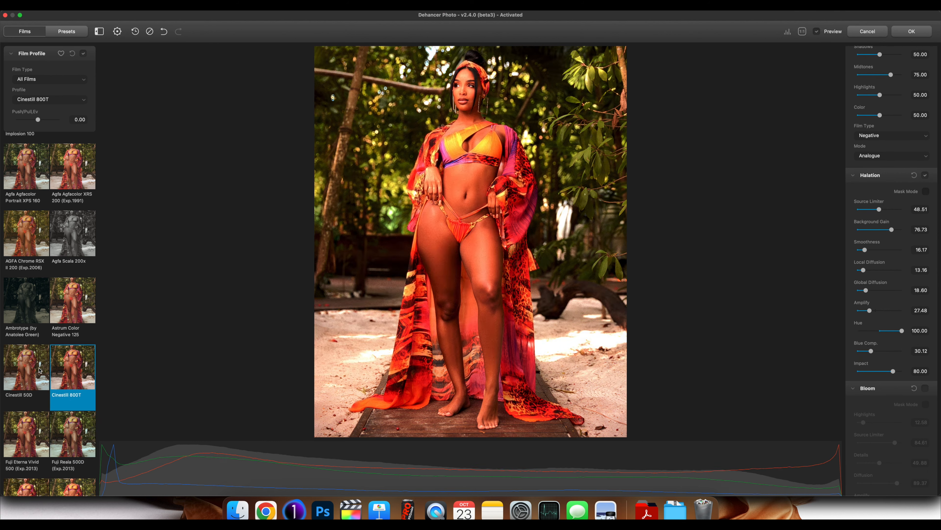
{"action": "left_click", "coordinate": [30, 368]}
{"action": "left_click", "coordinate": [29, 435]}
{"action": "scroll", "coordinate": [50, 406], "scroll_direction": "down", "scroll_amount": 5}
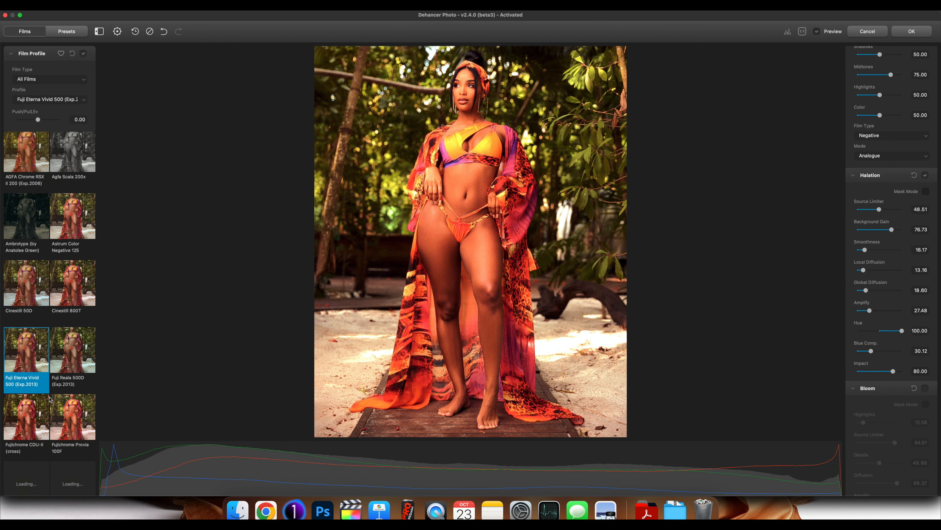
{"action": "left_click", "coordinate": [64, 422]}
{"action": "left_click", "coordinate": [23, 424]}
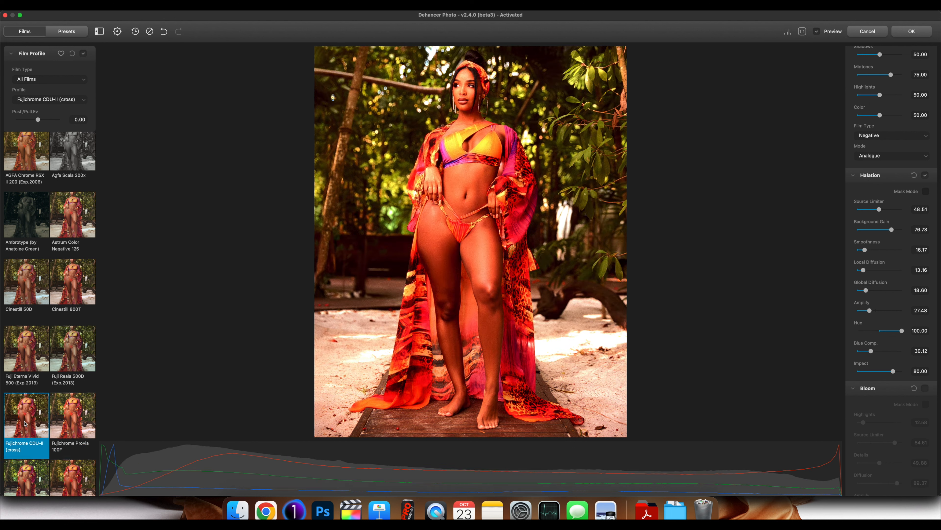
Step: Preview the Fujichrome Velvia 100, Fujichrome Velvia 50 and Fujicolor C200 film profiles on the photo
{"action": "scroll", "coordinate": [30, 422], "scroll_direction": "down", "scroll_amount": 4}
{"action": "left_click", "coordinate": [36, 419]}
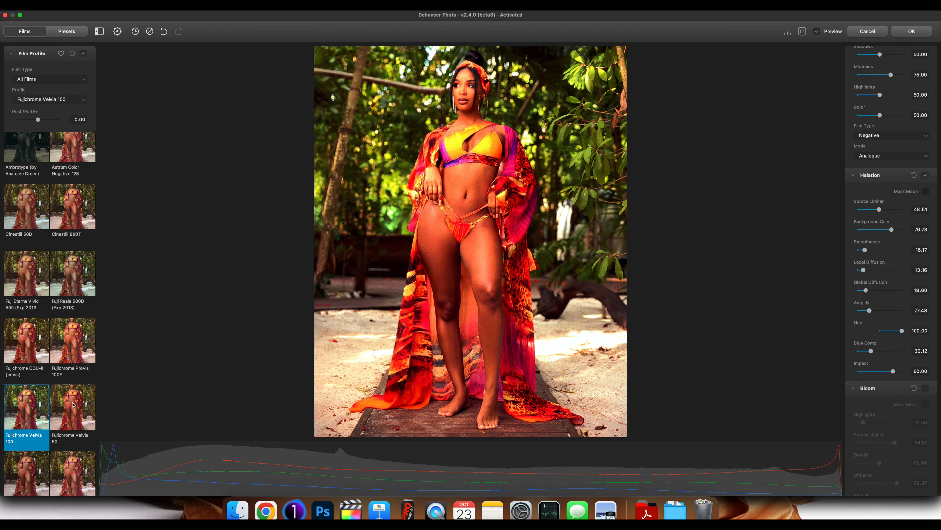
{"action": "left_click", "coordinate": [73, 405]}
{"action": "scroll", "coordinate": [73, 408], "scroll_direction": "down", "scroll_amount": 3}
{"action": "left_click", "coordinate": [73, 418]}
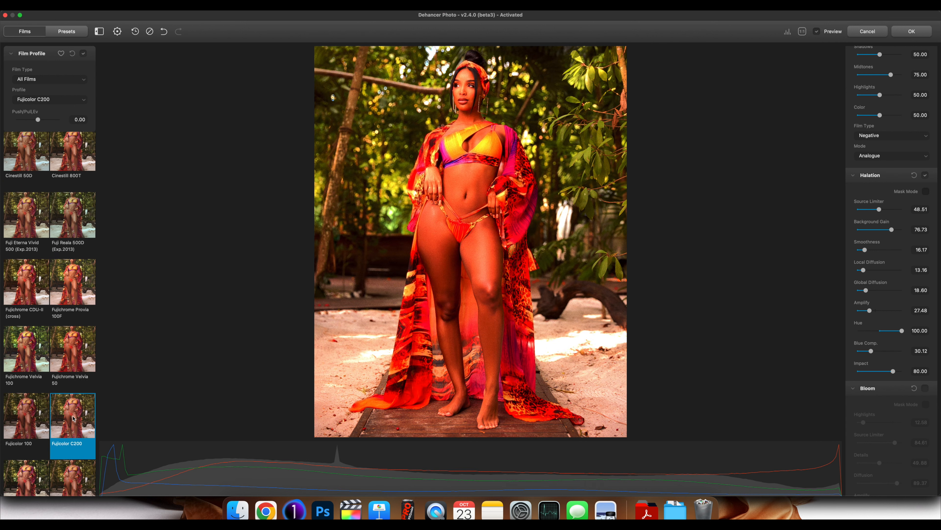
Step: Reset all adjustments to their defaults and switch the Film Profile back on
{"action": "left_click", "coordinate": [150, 31]}
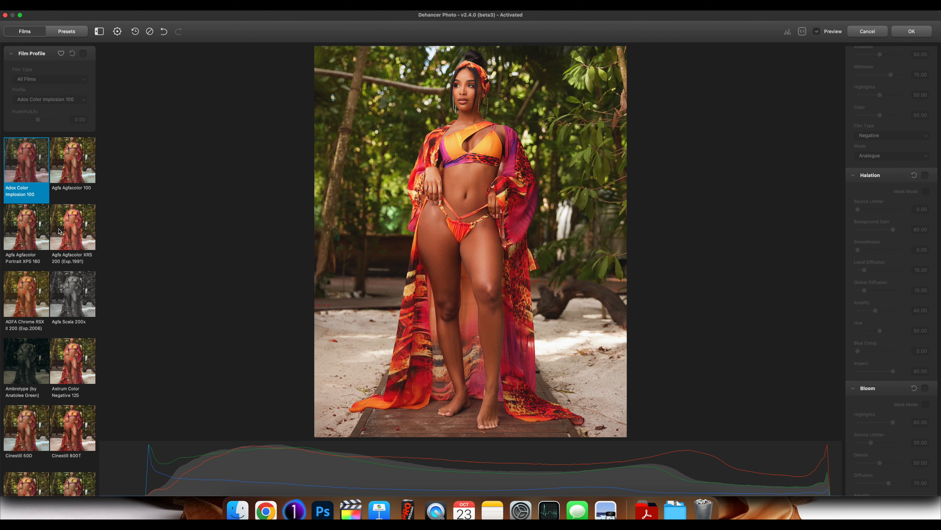
{"action": "left_click", "coordinate": [83, 53]}
Step: Preview Fujifilm Instax (Digital Intermediate), Kodak Color Plus 200 and Kodak Aerocolor IV 125, and set the film profile to Kodak Ektachrome E100 (2017)
{"action": "scroll", "coordinate": [52, 276], "scroll_direction": "down", "scroll_amount": 10}
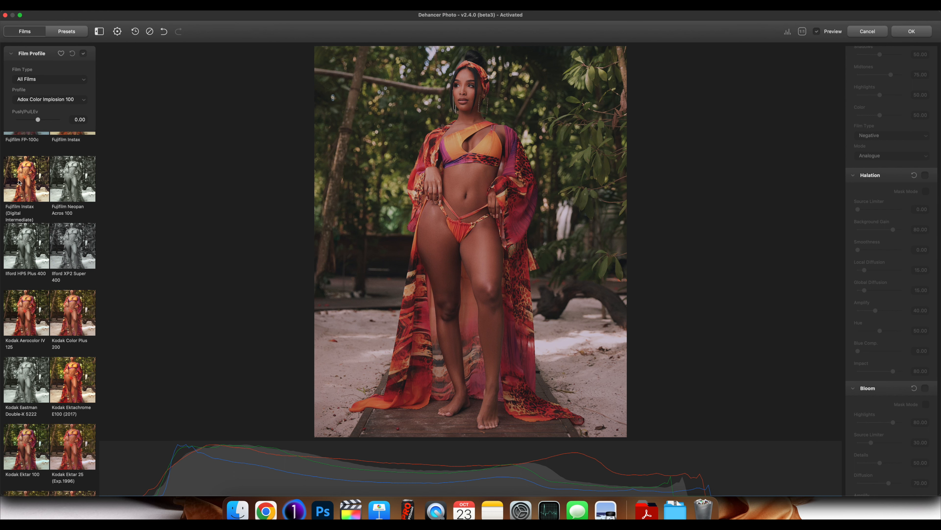
{"action": "left_click", "coordinate": [19, 182]}
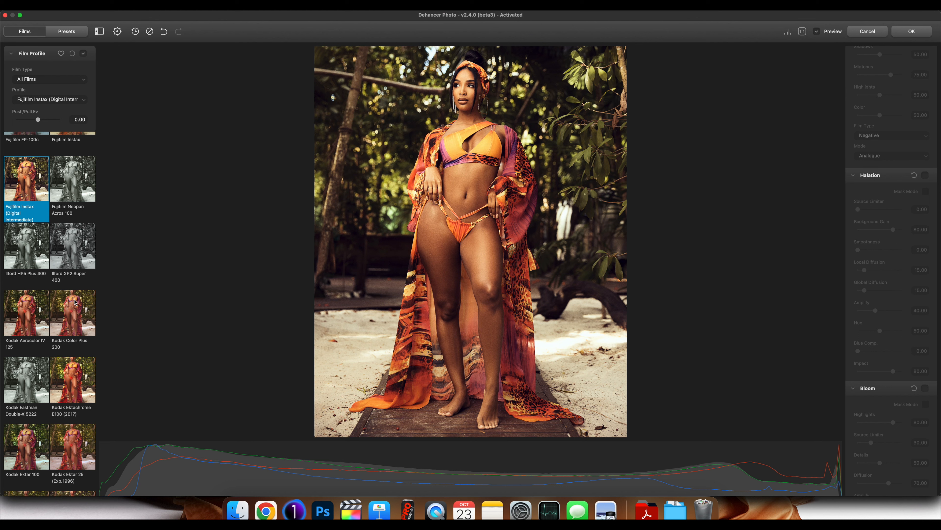
{"action": "left_click", "coordinate": [70, 312]}
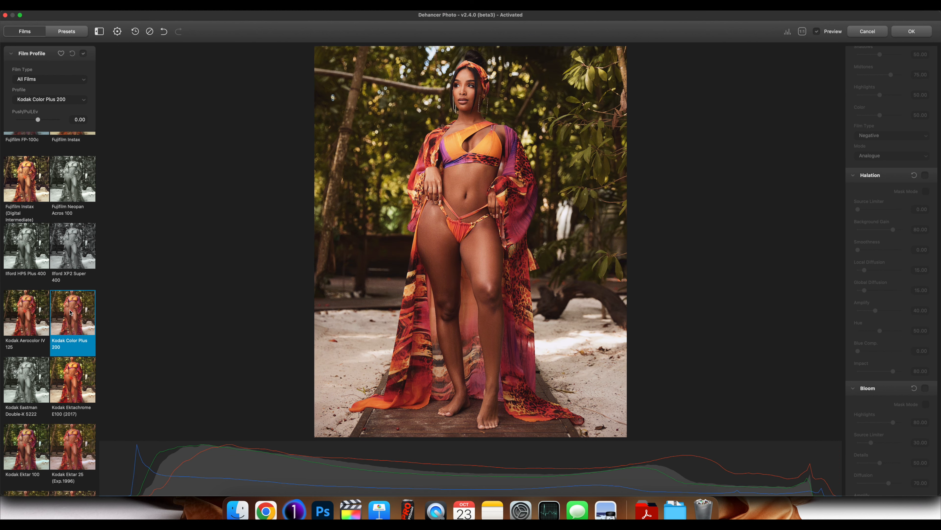
{"action": "left_click", "coordinate": [21, 317]}
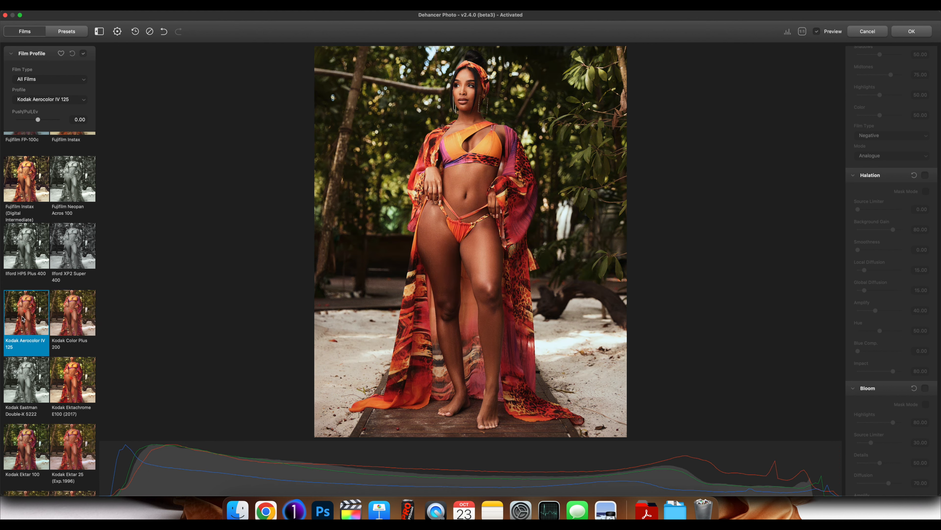
{"action": "left_click", "coordinate": [76, 385]}
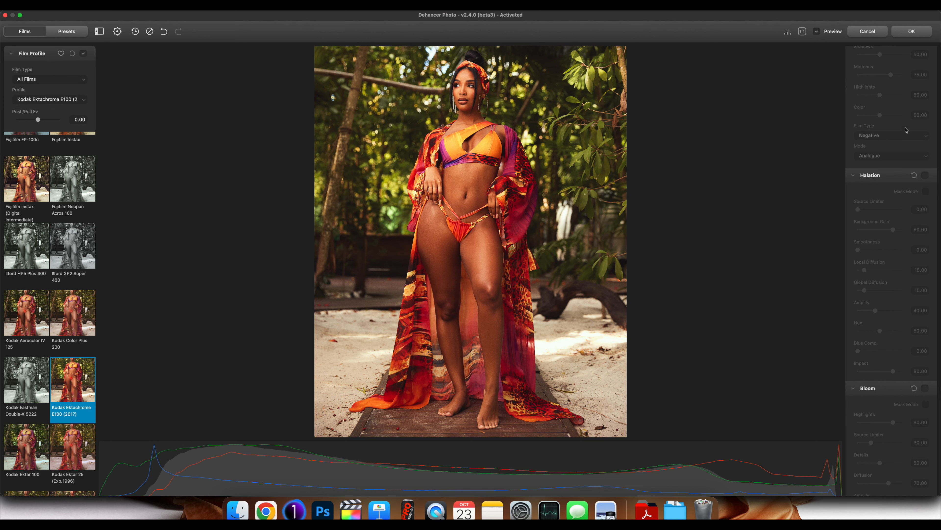
Step: Switch on the Print adjustment with the Kodak Endura Glossy Paper profile and try to adjust its Target White
{"action": "scroll", "coordinate": [908, 99], "scroll_direction": "up", "scroll_amount": 10}
{"action": "scroll", "coordinate": [907, 100], "scroll_direction": "up", "scroll_amount": 5}
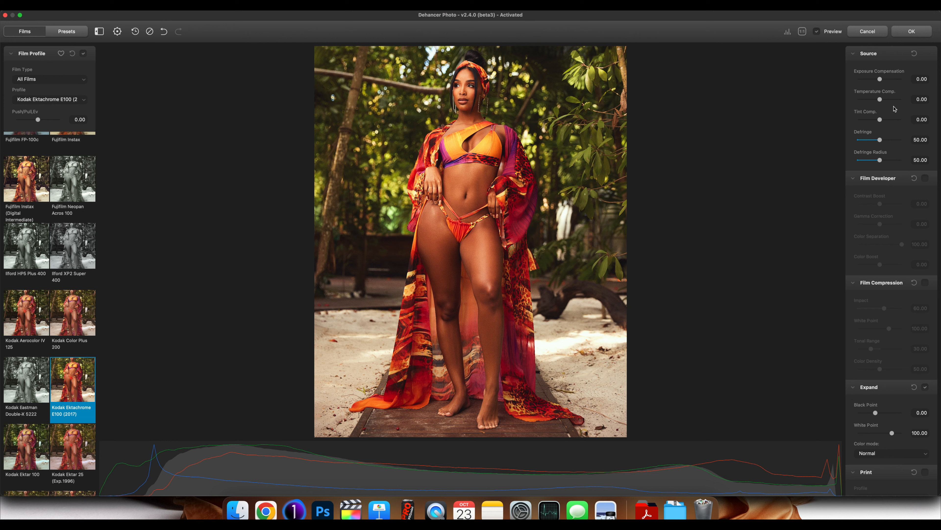
{"action": "mouse_move", "coordinate": [883, 139]}
{"action": "left_mouse_down"}
{"action": "mouse_move", "coordinate": [853, 142]}
{"action": "mouse_move", "coordinate": [919, 138]}
{"action": "mouse_move", "coordinate": [849, 141]}
{"action": "mouse_move", "coordinate": [881, 143]}
{"action": "mouse_move", "coordinate": [838, 157]}
{"action": "mouse_move", "coordinate": [884, 156]}
{"action": "left_mouse_up"}
{"action": "scroll", "coordinate": [897, 261], "scroll_direction": "down", "scroll_amount": 5}
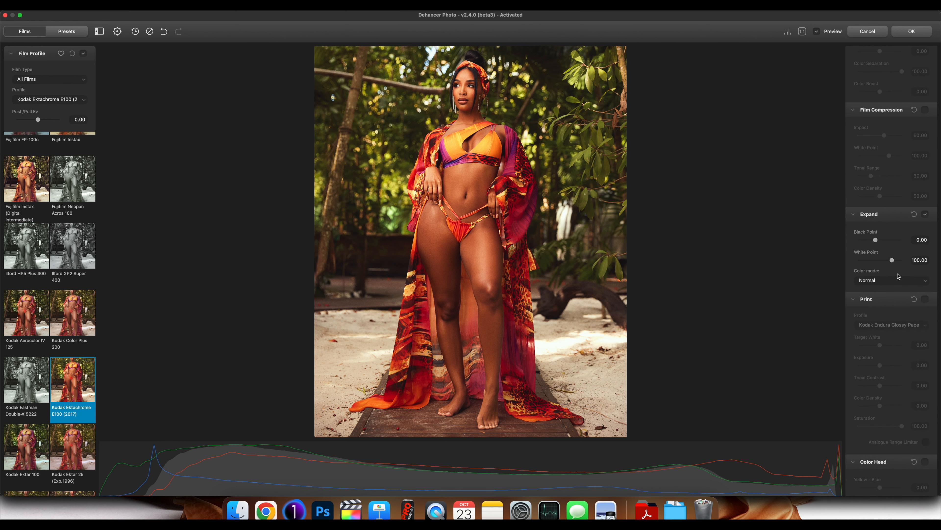
{"action": "scroll", "coordinate": [898, 276], "scroll_direction": "down", "scroll_amount": 2}
{"action": "left_click", "coordinate": [926, 241]}
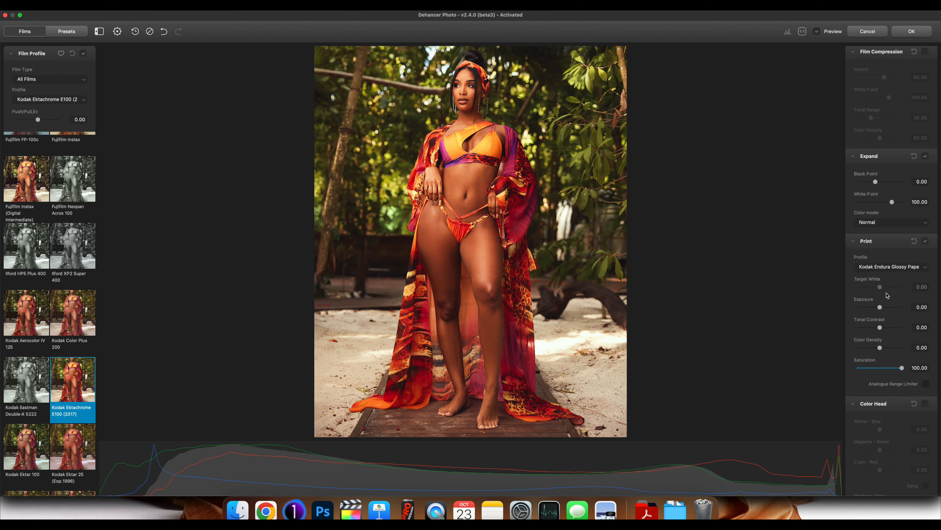
{"action": "left_click", "coordinate": [881, 287]}
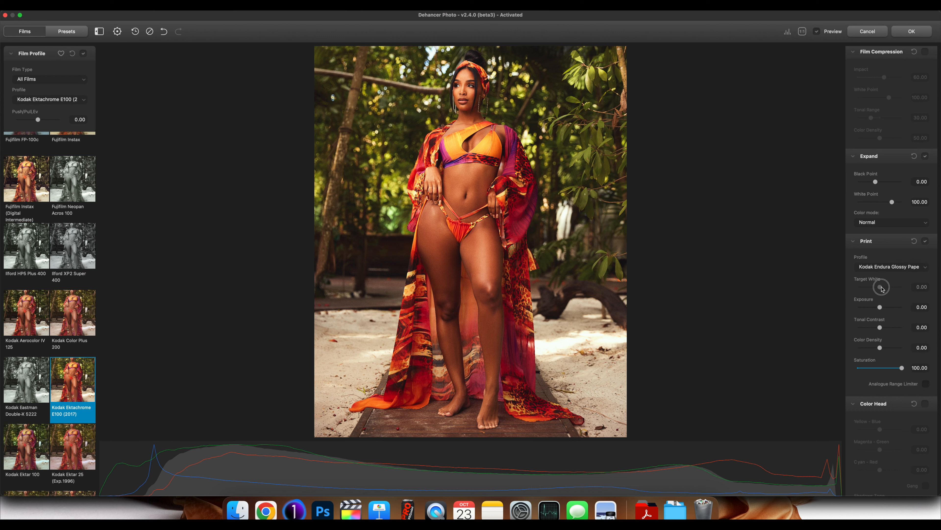
Step: Set the Print exposure to 0.31 after another try at adjusting its Target White
{"action": "left_click", "coordinate": [915, 287]}
{"action": "scroll", "coordinate": [882, 295], "scroll_direction": "down", "scroll_amount": 5}
{"action": "scroll", "coordinate": [885, 291], "scroll_direction": "up", "scroll_amount": 5}
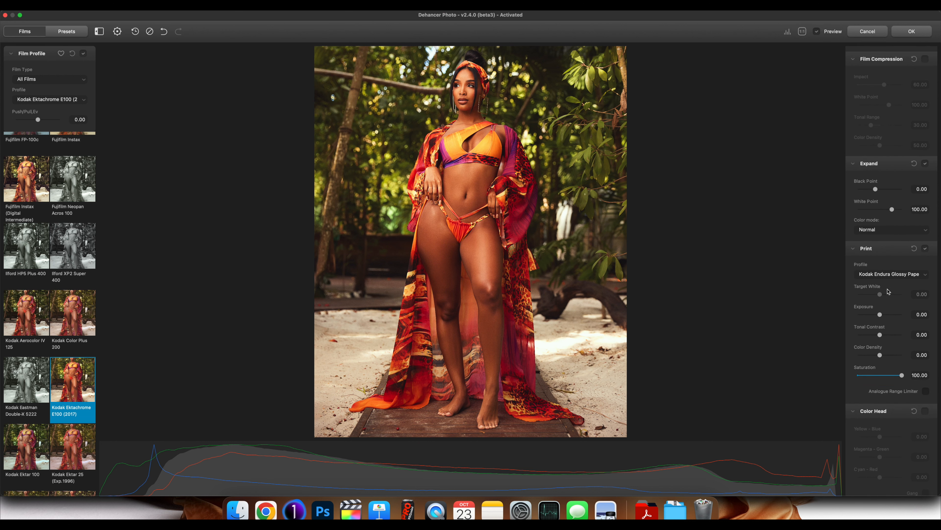
{"action": "left_click_drag", "start_coordinate": [880, 314], "coordinate": [883, 316]}
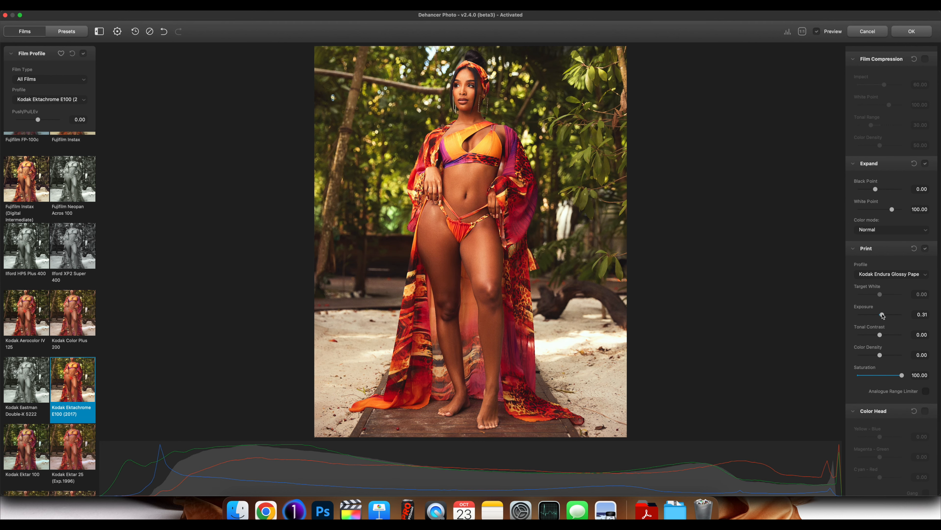
Step: Switch on Film Grain, test its amount at 100, and set the amount to 17.91
{"action": "scroll", "coordinate": [886, 326], "scroll_direction": "down", "scroll_amount": 10}
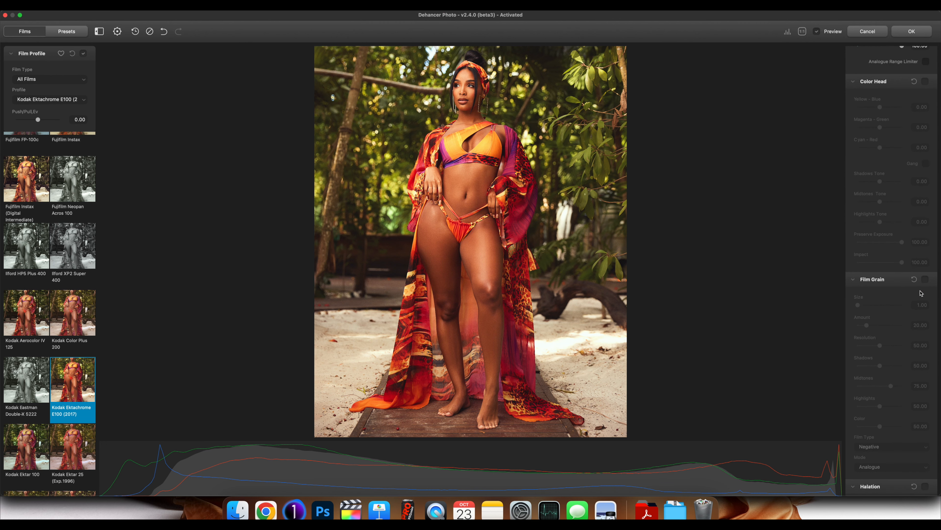
{"action": "left_click", "coordinate": [925, 279]}
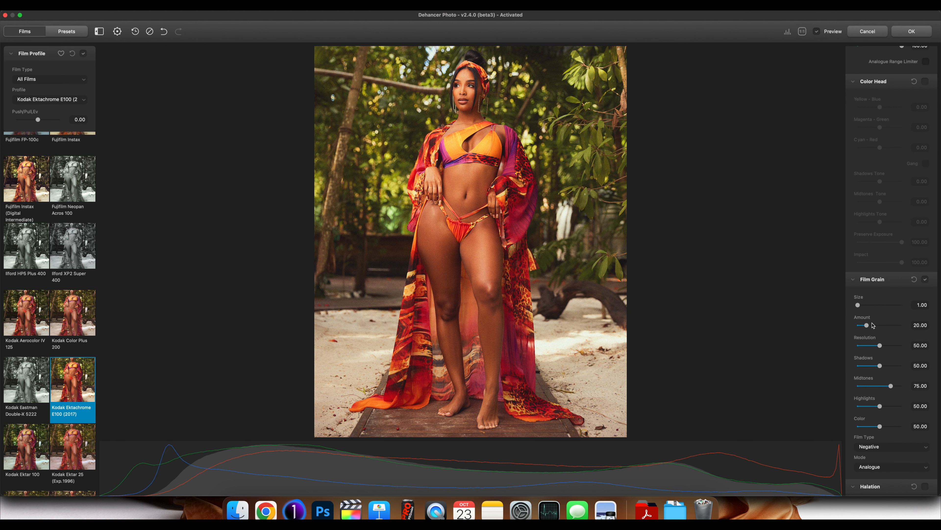
{"action": "left_click_drag", "start_coordinate": [866, 325], "coordinate": [911, 326]}
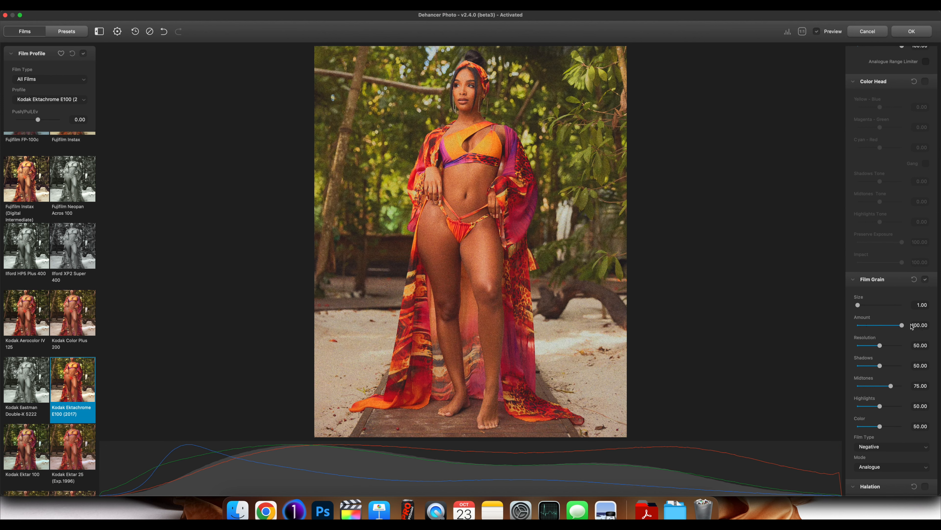
{"action": "left_click_drag", "start_coordinate": [894, 328], "coordinate": [867, 326]}
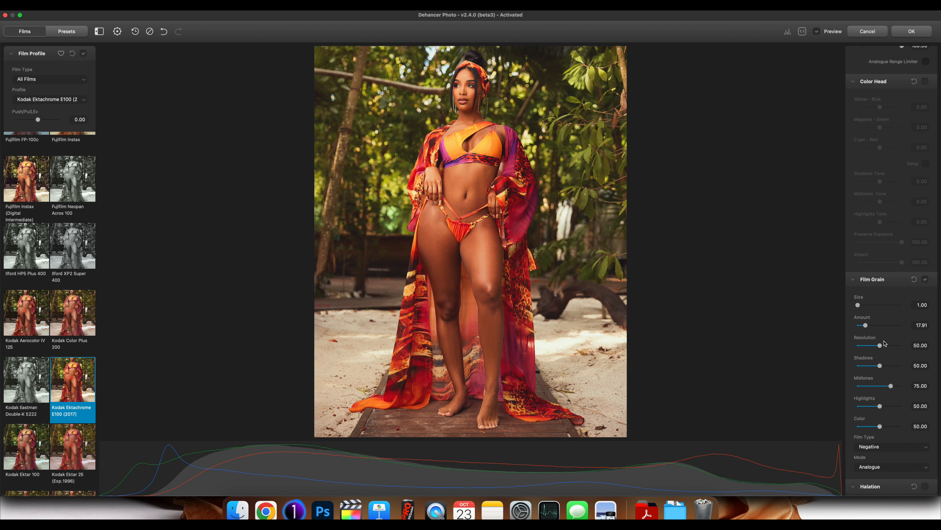
Step: Compare the Negative and Positive grain film types on the photo and set the Film Type to Positive
{"action": "scroll", "coordinate": [884, 344], "scroll_direction": "down", "scroll_amount": 8}
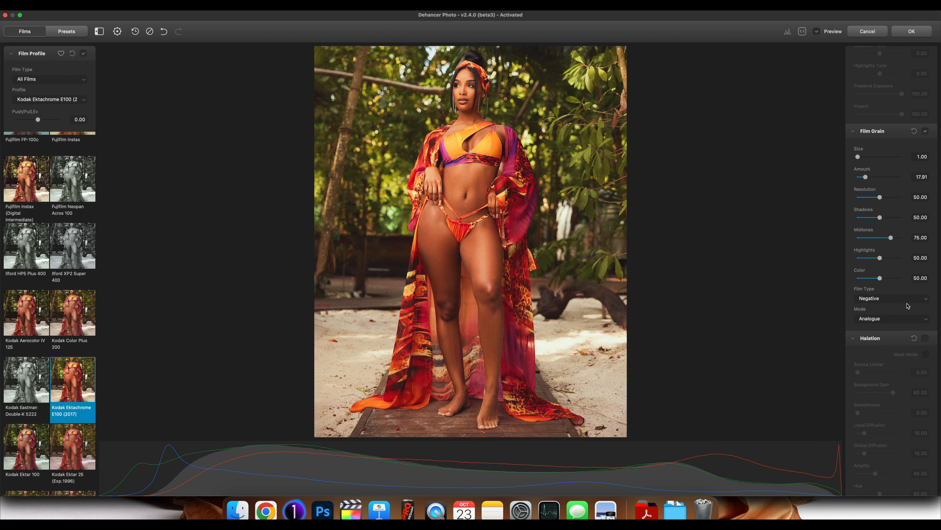
{"action": "left_click", "coordinate": [896, 300]}
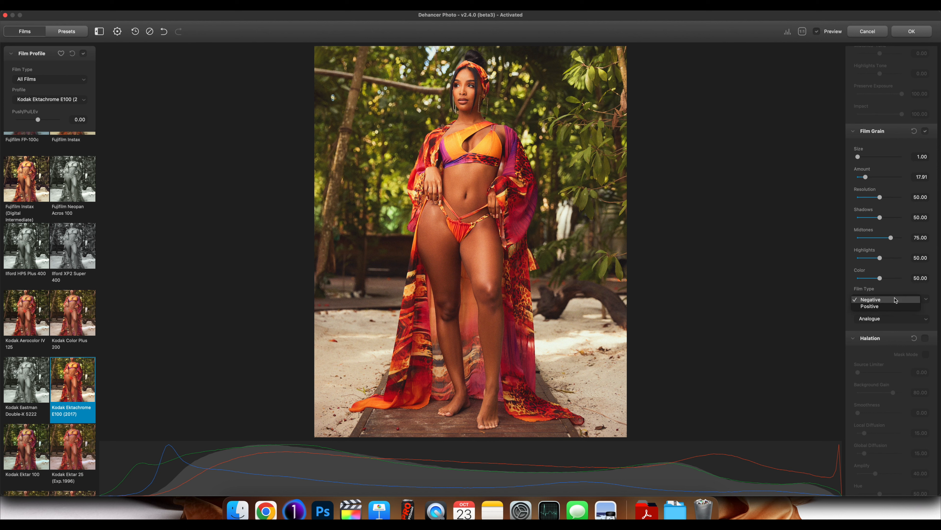
{"action": "left_click", "coordinate": [896, 306]}
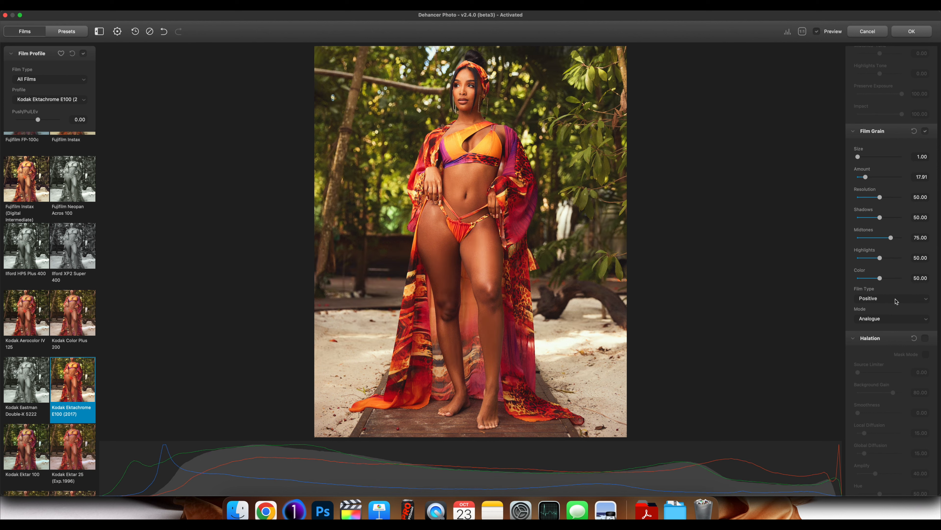
{"action": "left_click", "coordinate": [896, 300]}
{"action": "left_click", "coordinate": [896, 293]}
{"action": "left_click", "coordinate": [896, 298]}
{"action": "left_click", "coordinate": [896, 307]}
Step: Try the Digital (experimental) grain mode and return the mode to Analogue
{"action": "left_click", "coordinate": [893, 319]}
{"action": "left_click", "coordinate": [896, 328]}
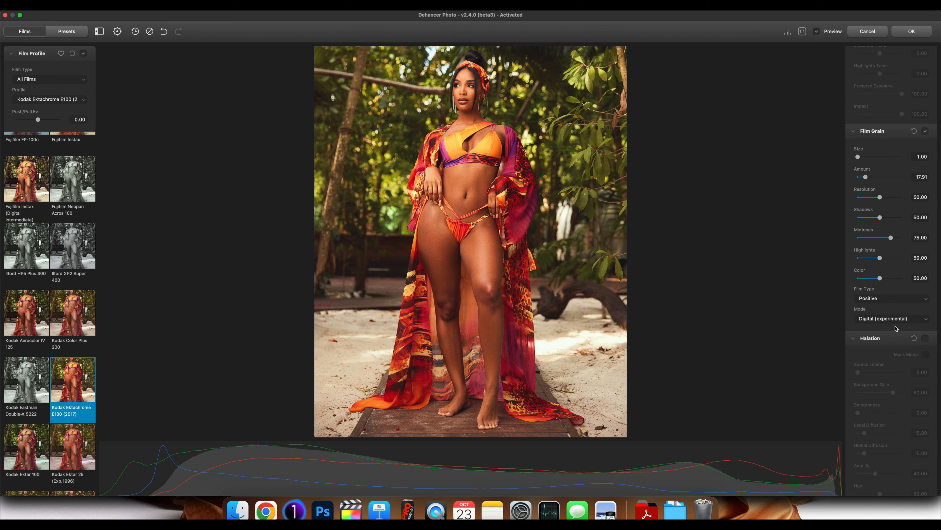
{"action": "left_click", "coordinate": [892, 318]}
{"action": "left_click", "coordinate": [893, 314]}
Step: Apply the film look to the Curves 1 layer and compare before and after by toggling the layer's visibility
{"action": "scroll", "coordinate": [895, 329], "scroll_direction": "down", "scroll_amount": 5}
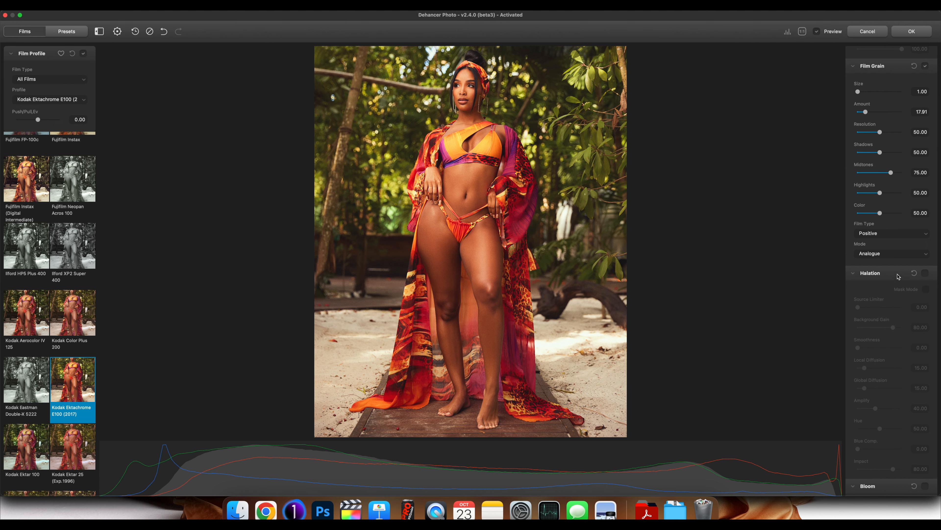
{"action": "scroll", "coordinate": [898, 278], "scroll_direction": "down", "scroll_amount": 10}
{"action": "scroll", "coordinate": [899, 277], "scroll_direction": "up", "scroll_amount": 3}
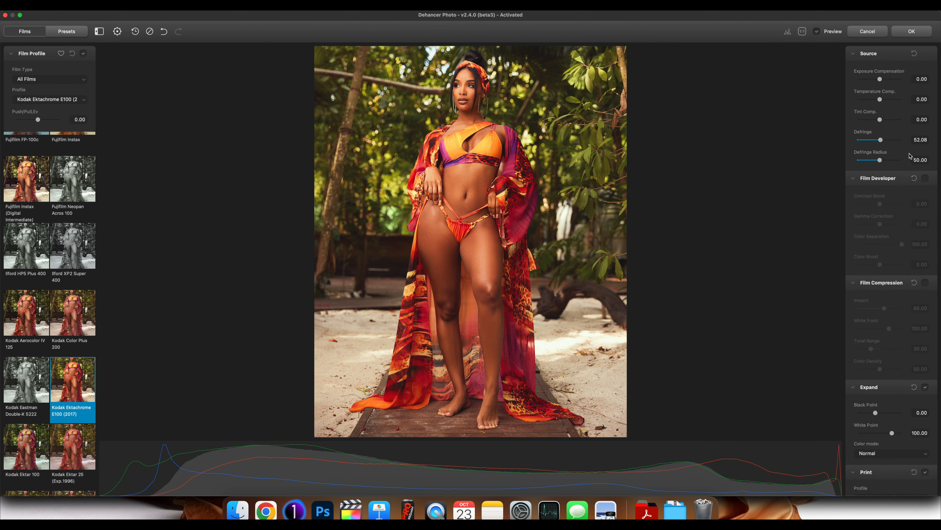
{"action": "left_click", "coordinate": [911, 32]}
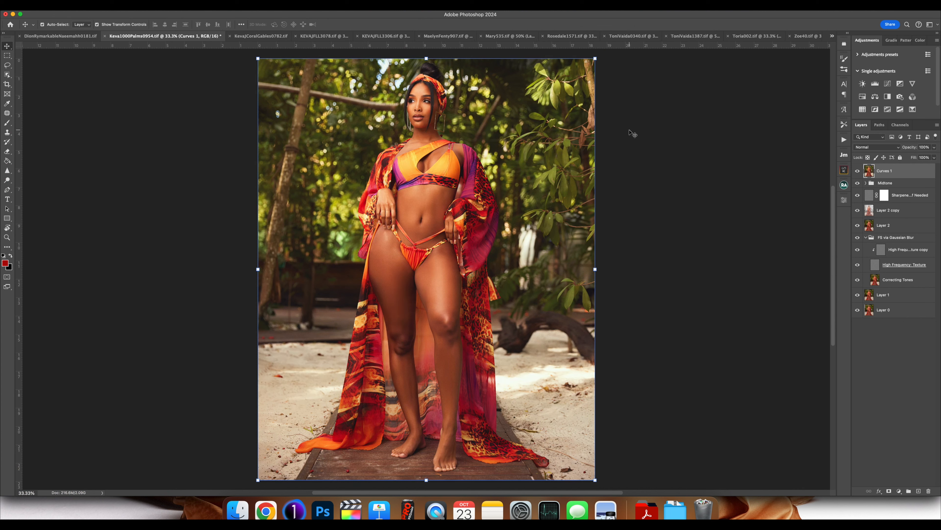
{"action": "left_click", "coordinate": [859, 172]}
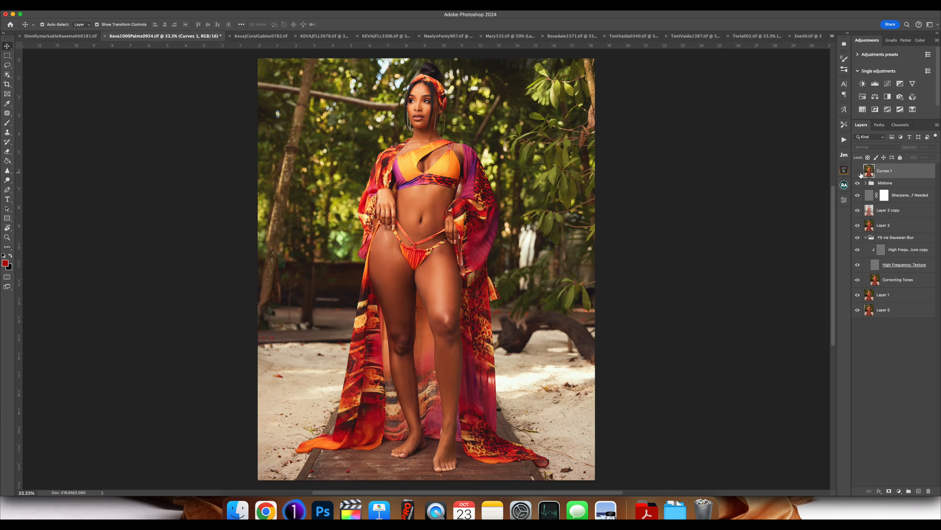
{"action": "left_click", "coordinate": [858, 171]}
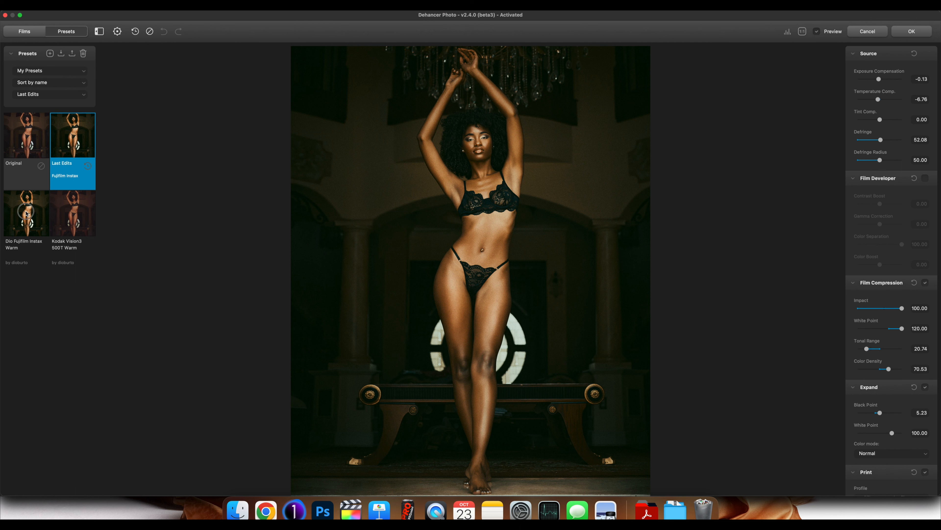
Step: Apply the saved Fujifilm Instax Warm preset to the Curves 2 layer and undo the filter
{"action": "left_click", "coordinate": [27, 214]}
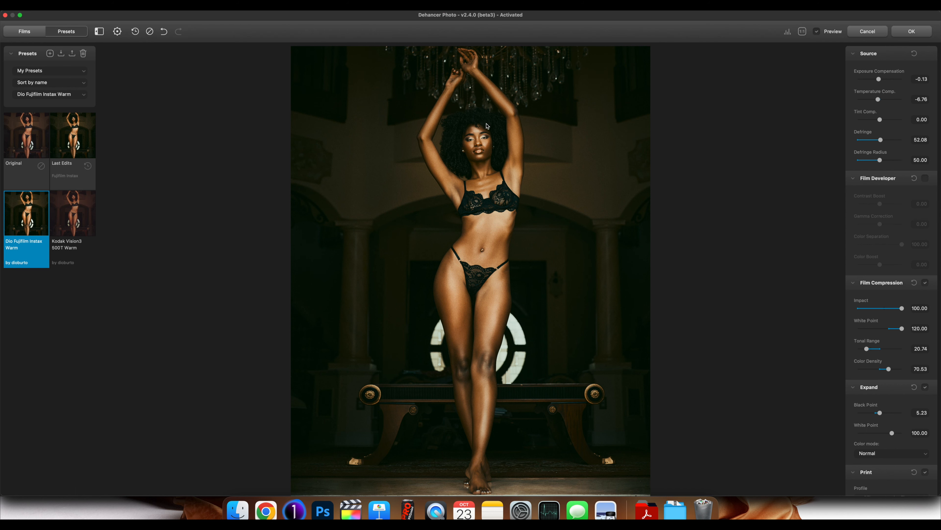
{"action": "left_click", "coordinate": [911, 32]}
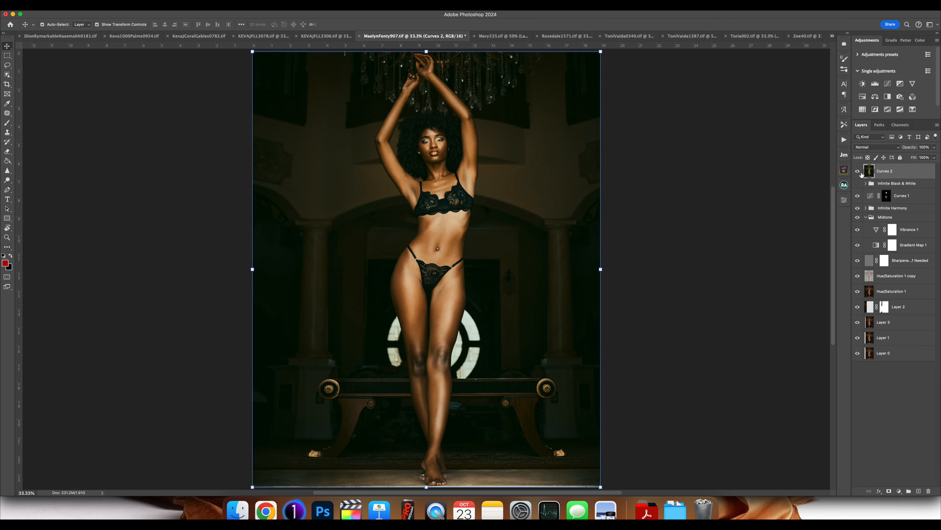
{"action": "key", "text": "super+z"}
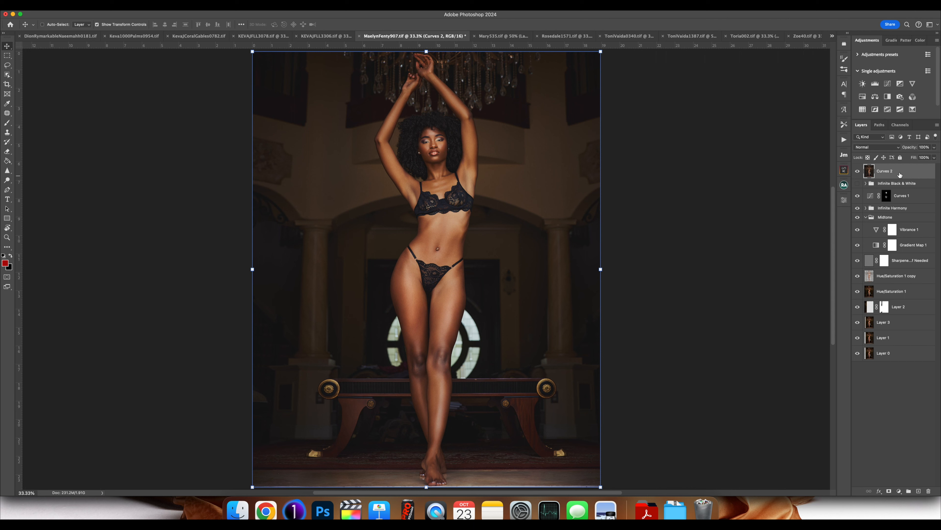
Step: Duplicate the Curves 2 layer, hide the copy, and select the original Curves 2 layer
{"action": "key", "text": "super+j"}
{"action": "left_click", "coordinate": [858, 171]}
{"action": "left_click", "coordinate": [889, 188]}
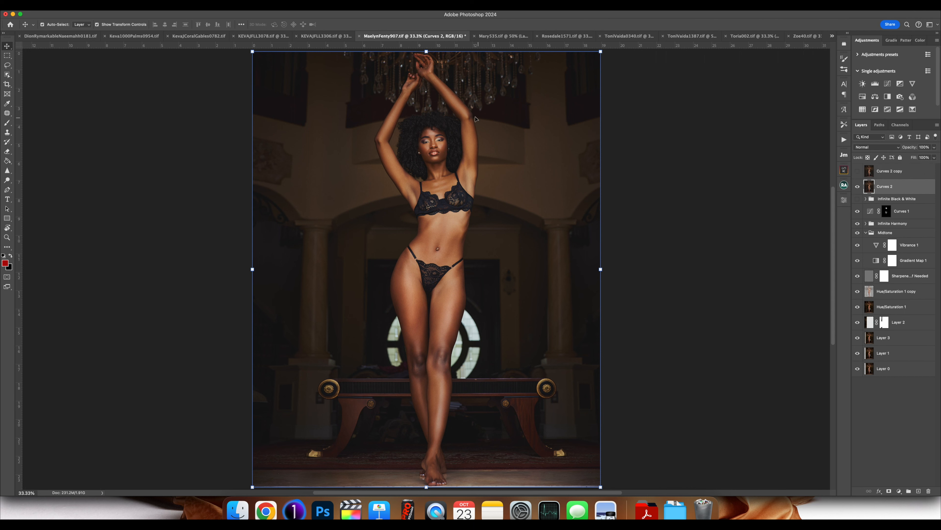
Step: Open the Dehancer Film filter on the Curves 2 layer and show All Presets
{"action": "left_click", "coordinate": [184, 5]}
{"action": "mouse_move", "coordinate": [260, 173]}
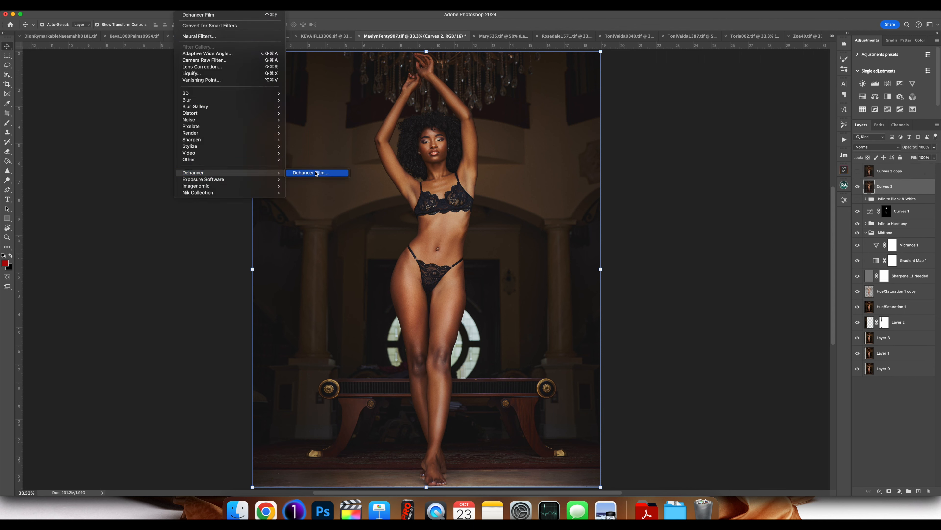
{"action": "left_click", "coordinate": [310, 173]}
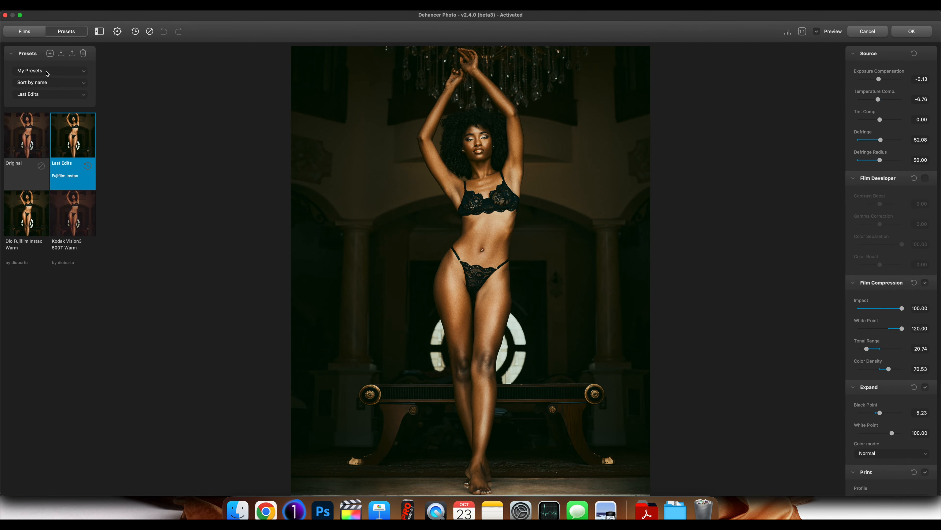
{"action": "left_click", "coordinate": [49, 71]}
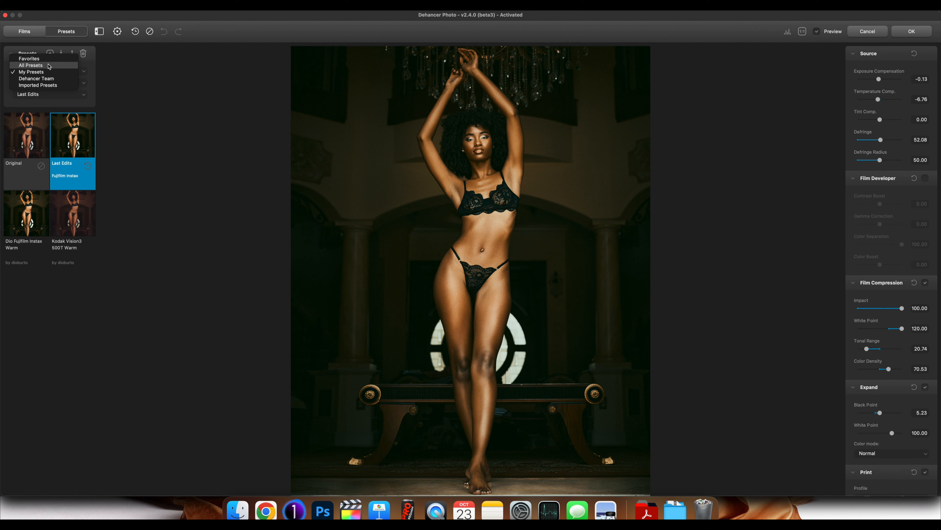
{"action": "left_click", "coordinate": [49, 65]}
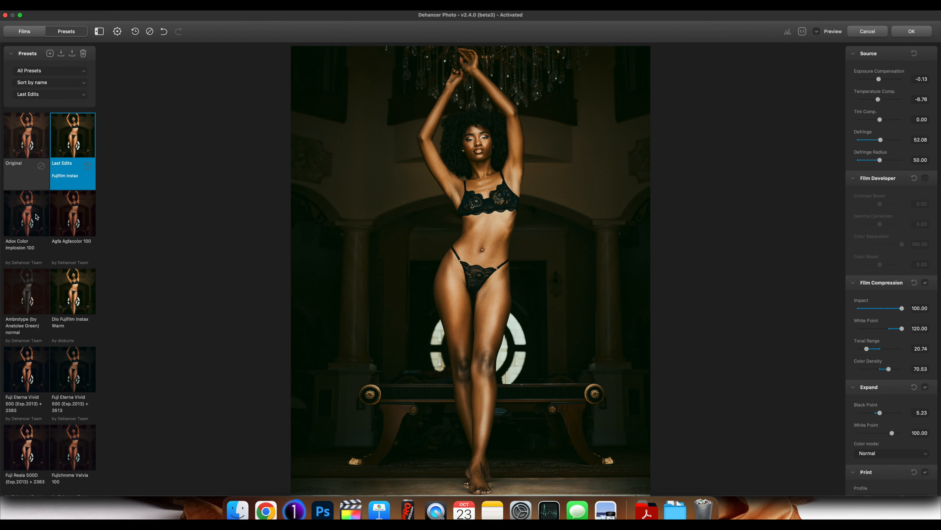
Step: Preview the Ambrotype normal, Fujifilm Instax + 2383, Ilford XP2 Super 400 and Kodak Eastman Double-X 5222 presets on the photo
{"action": "left_click", "coordinate": [32, 292]}
{"action": "scroll", "coordinate": [45, 291], "scroll_direction": "down", "scroll_amount": 3}
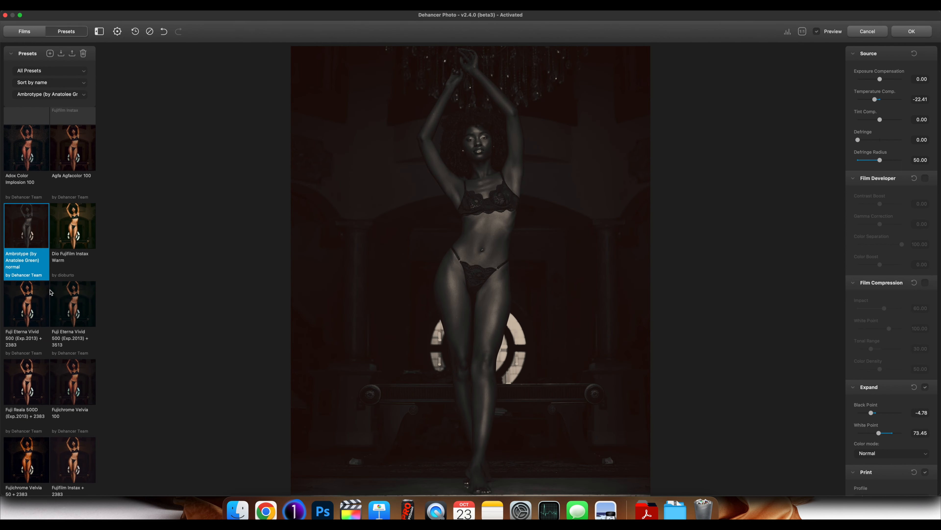
{"action": "scroll", "coordinate": [71, 253], "scroll_direction": "down", "scroll_amount": 3}
{"action": "left_click", "coordinate": [73, 278]}
{"action": "left_click", "coordinate": [28, 358]}
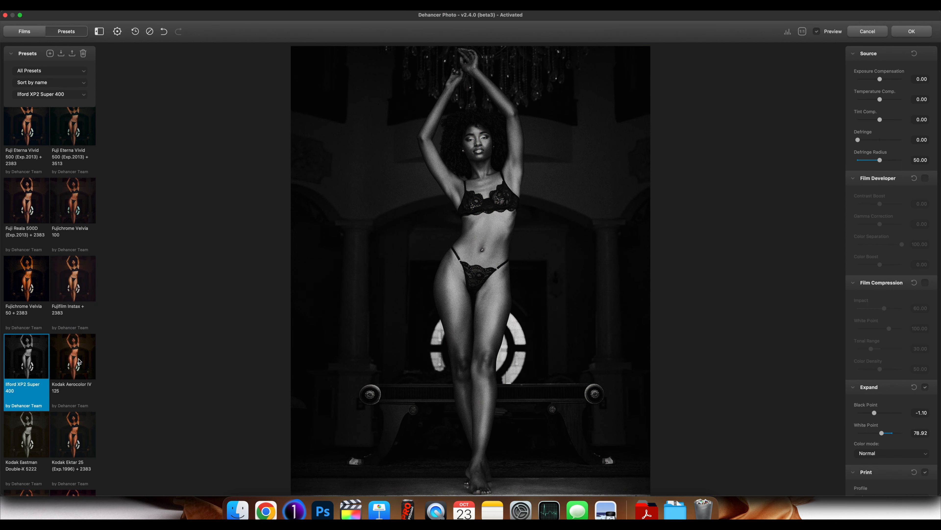
{"action": "scroll", "coordinate": [38, 359], "scroll_direction": "down", "scroll_amount": 2}
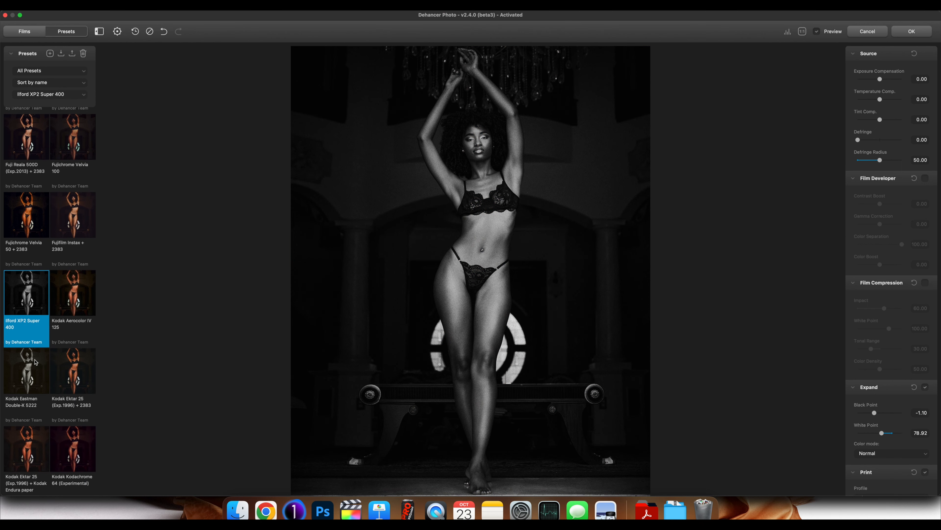
{"action": "left_click", "coordinate": [33, 369]}
{"action": "scroll", "coordinate": [51, 359], "scroll_direction": "down", "scroll_amount": 3}
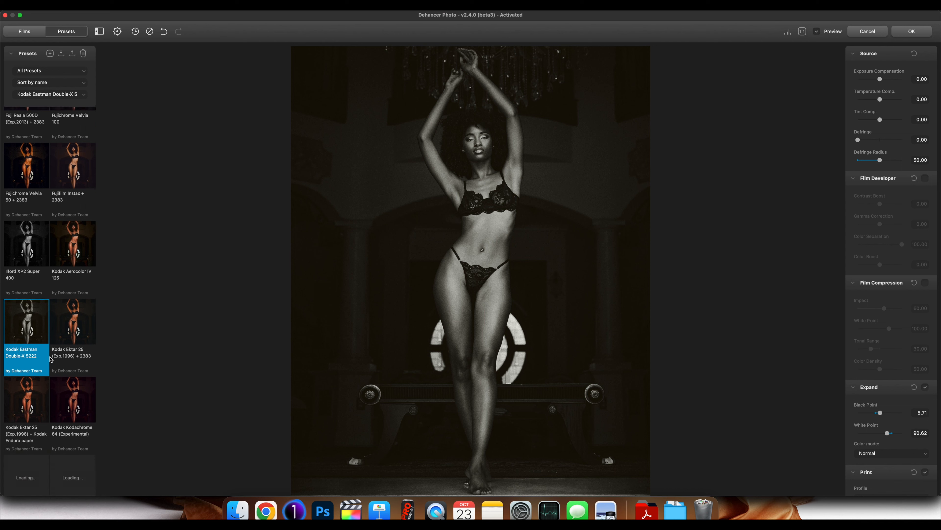
Step: Preview the Svema Type-42 (Exp.1991) preset and choose Rollei Ortho 25 for the photo
{"action": "scroll", "coordinate": [51, 359], "scroll_direction": "down", "scroll_amount": 2}
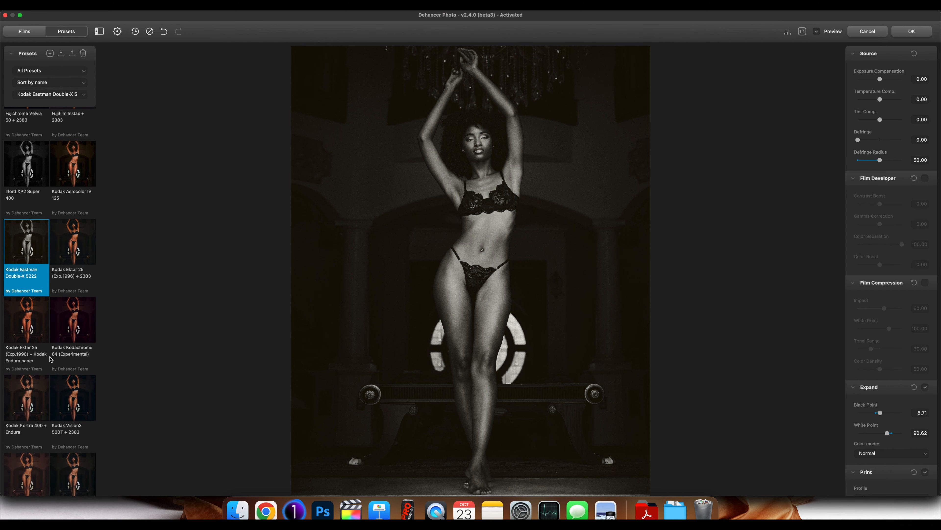
{"action": "scroll", "coordinate": [51, 358], "scroll_direction": "down", "scroll_amount": 8}
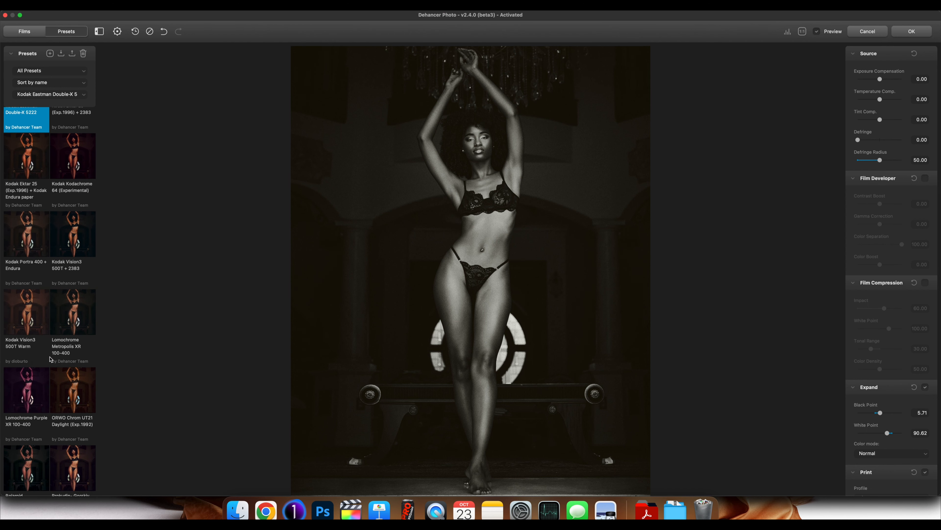
{"action": "scroll", "coordinate": [51, 359], "scroll_direction": "down", "scroll_amount": 1}
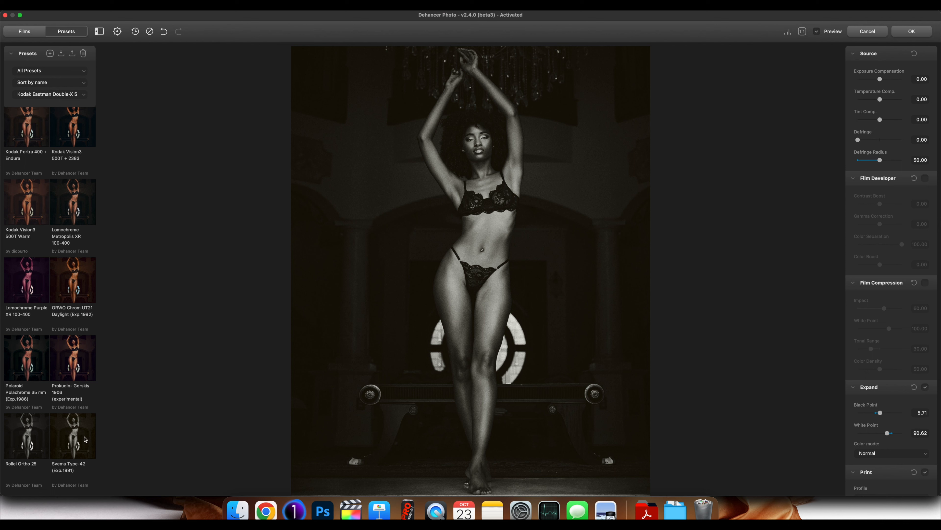
{"action": "left_click", "coordinate": [77, 439]}
{"action": "left_click", "coordinate": [37, 436]}
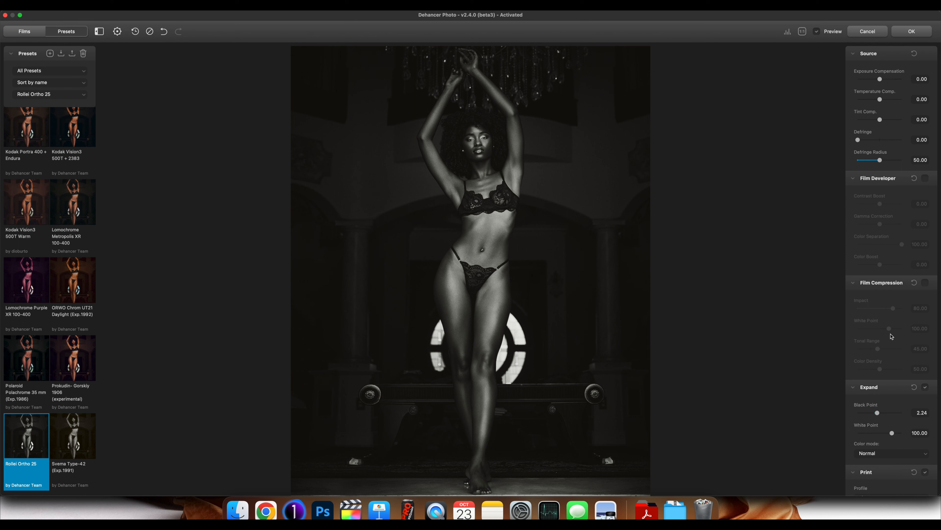
Step: Set the Expand black point to -1.25 and the Print profile to Cineon Film Log
{"action": "left_click_drag", "start_coordinate": [878, 413], "coordinate": [884, 414]}
{"action": "left_click_drag", "start_coordinate": [884, 413], "coordinate": [874, 413]}
{"action": "scroll", "coordinate": [890, 296], "scroll_direction": "down", "scroll_amount": 8}
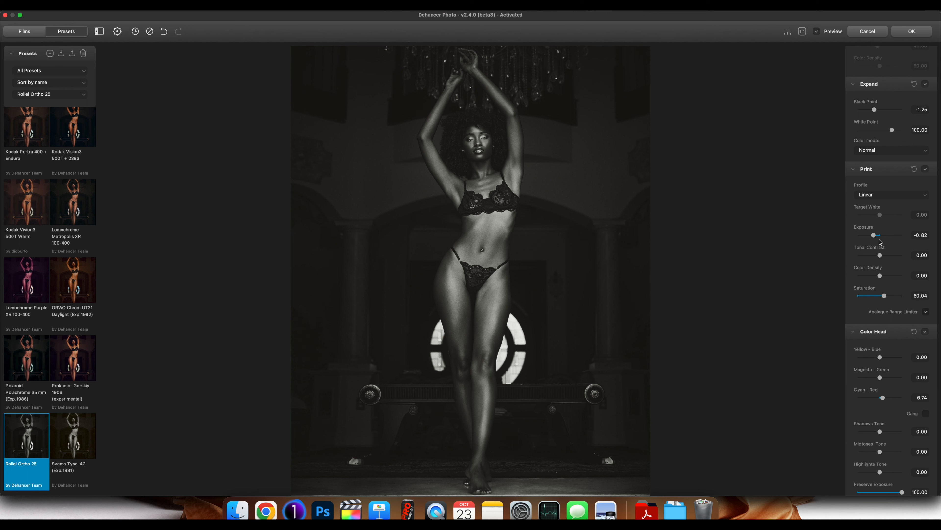
{"action": "left_click", "coordinate": [904, 195]}
{"action": "left_click", "coordinate": [904, 203]}
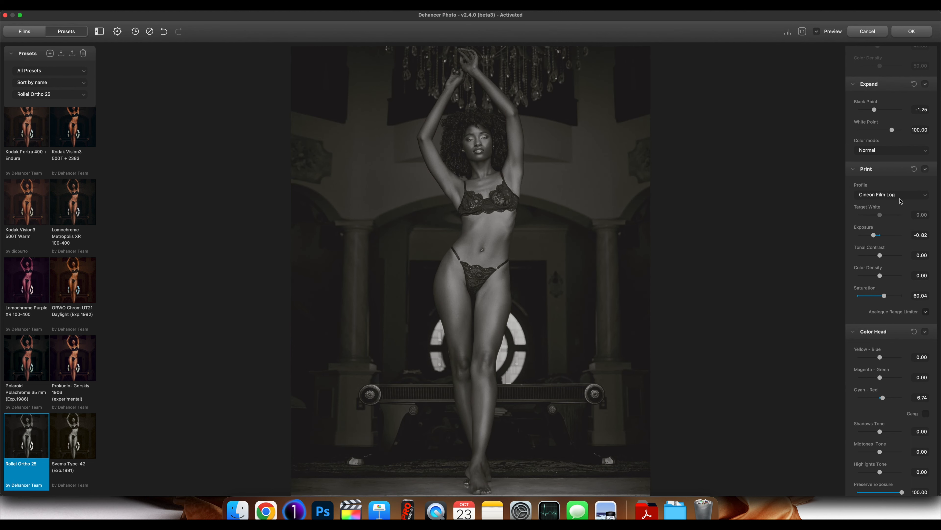
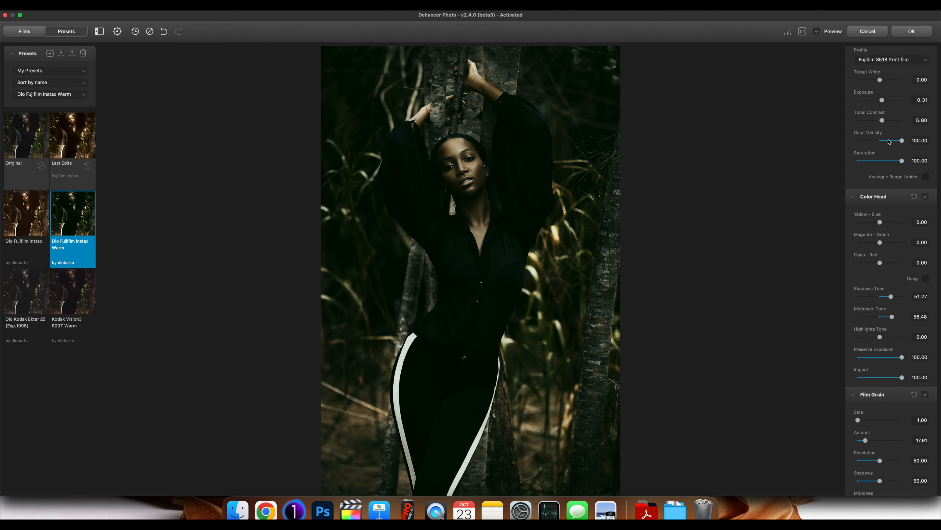
{"action": "scroll", "coordinate": [898, 273], "scroll_direction": "down", "scroll_amount": 5}
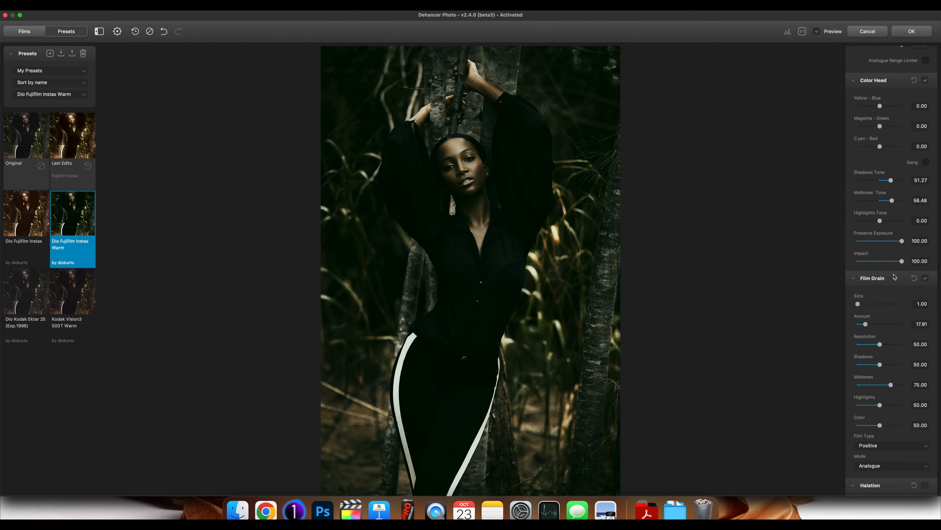
Step: Set the Film Grain amount to 50.09 and the Color Head to Magenta-Green -8.66 and Cyan-Red 4.45
{"action": "left_click_drag", "start_coordinate": [866, 324], "coordinate": [880, 324]}
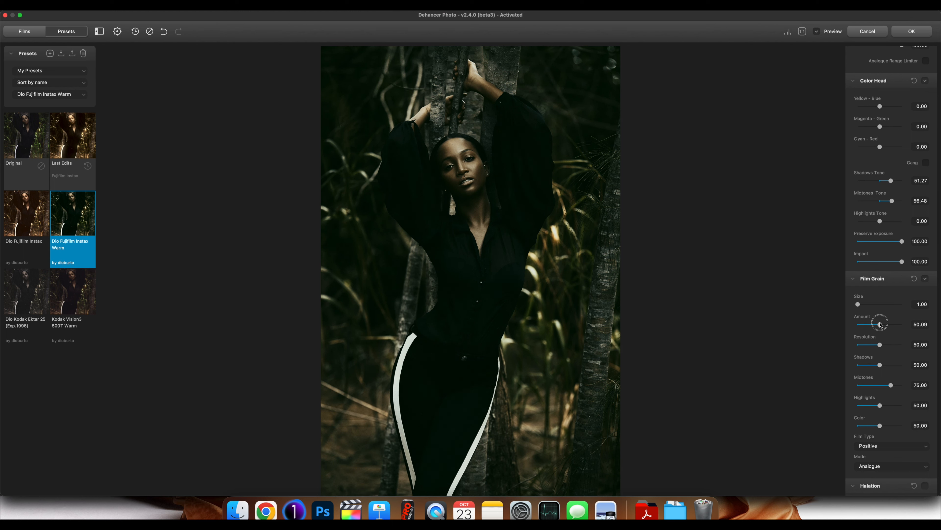
{"action": "scroll", "coordinate": [881, 322], "scroll_direction": "up", "scroll_amount": 14}
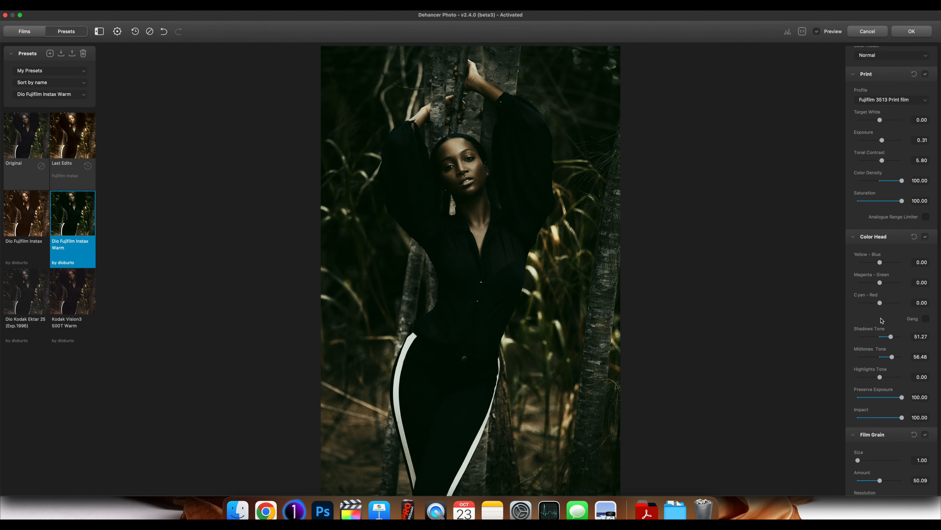
{"action": "scroll", "coordinate": [882, 321], "scroll_direction": "up", "scroll_amount": 2}
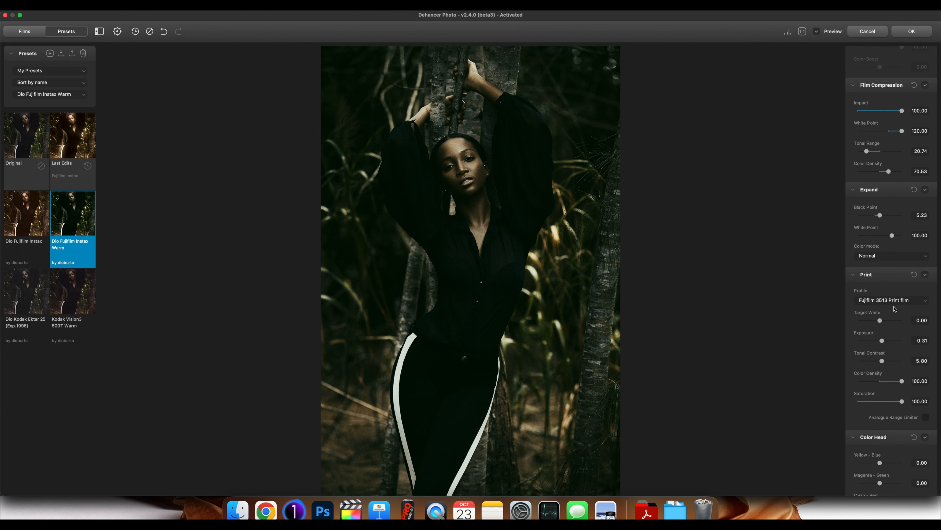
{"action": "scroll", "coordinate": [895, 307], "scroll_direction": "up", "scroll_amount": 3}
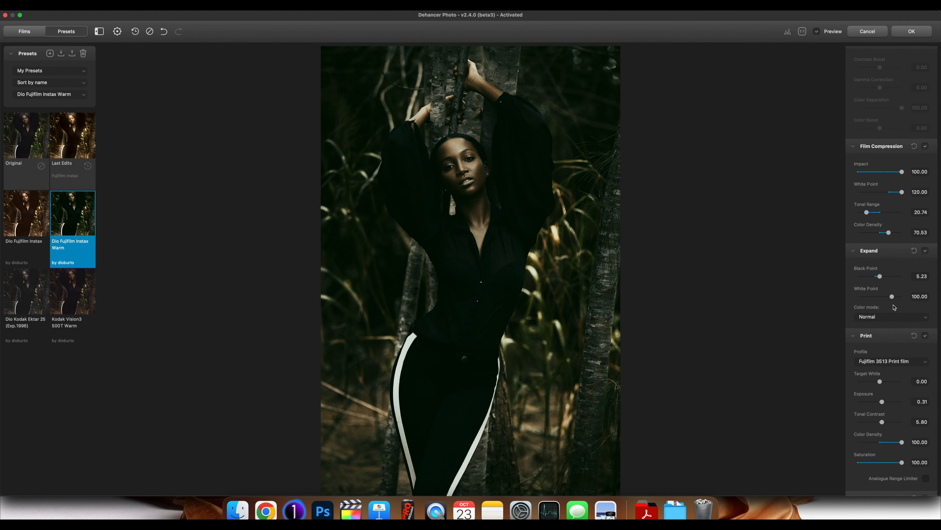
{"action": "scroll", "coordinate": [894, 307], "scroll_direction": "down", "scroll_amount": 10}
{"action": "scroll", "coordinate": [894, 307], "scroll_direction": "down", "scroll_amount": 3}
{"action": "left_click_drag", "start_coordinate": [881, 274], "coordinate": [883, 294]}
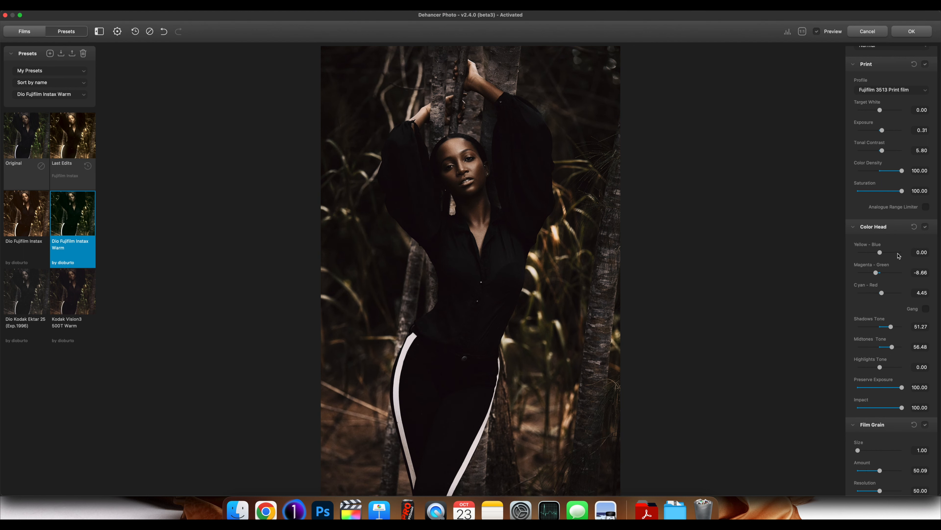
Step: Set the Expand black point to 1.83 and the Source temperature compensation to -2.94
{"action": "scroll", "coordinate": [900, 255], "scroll_direction": "up", "scroll_amount": 6}
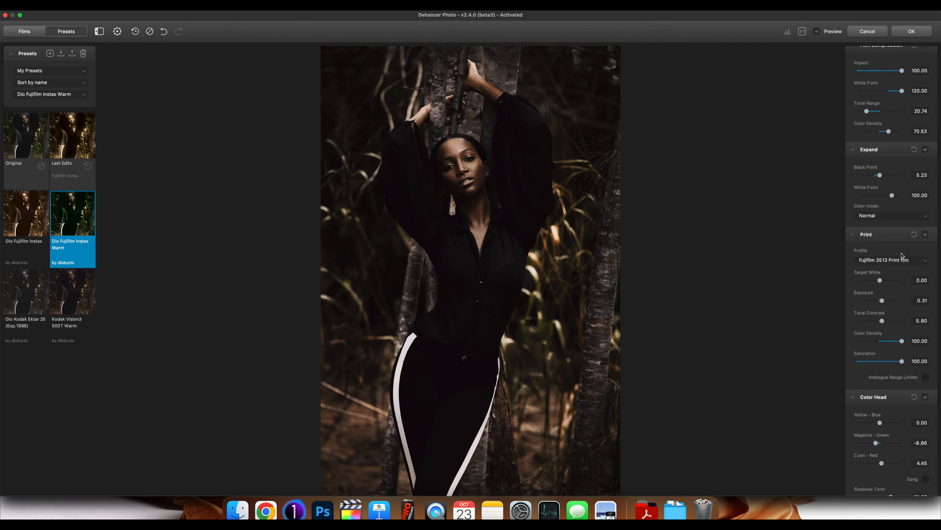
{"action": "scroll", "coordinate": [903, 256], "scroll_direction": "up", "scroll_amount": 1}
{"action": "left_click_drag", "start_coordinate": [882, 245], "coordinate": [878, 247]}
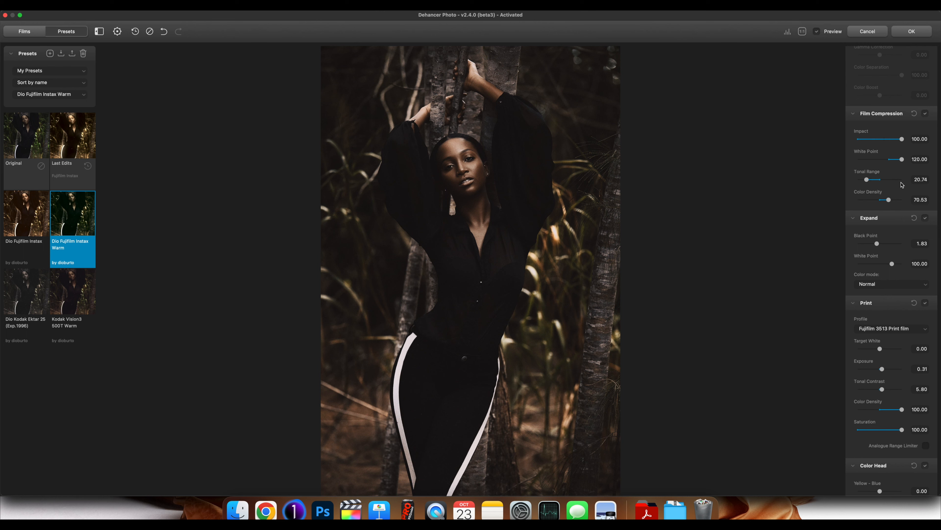
{"action": "scroll", "coordinate": [901, 188], "scroll_direction": "up", "scroll_amount": 5}
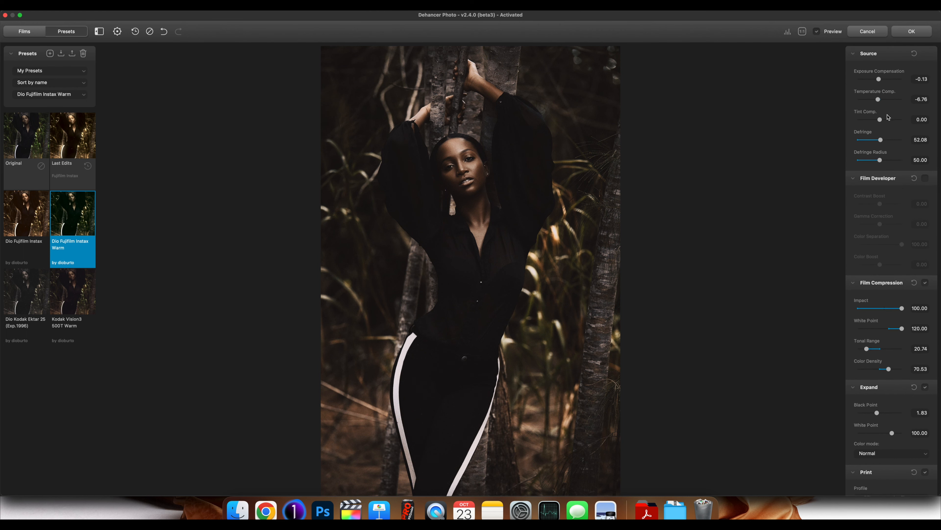
{"action": "left_click_drag", "start_coordinate": [879, 100], "coordinate": [875, 100]}
{"action": "left_click_drag", "start_coordinate": [875, 100], "coordinate": [880, 101]}
{"action": "left_click_drag", "start_coordinate": [880, 100], "coordinate": [880, 100]}
Step: Set the Color Head's Preserve Exposure to 33.04 and the Film Grain to size 2.76, shadows 66.41 and midtones 100
{"action": "scroll", "coordinate": [903, 172], "scroll_direction": "down", "scroll_amount": 6}
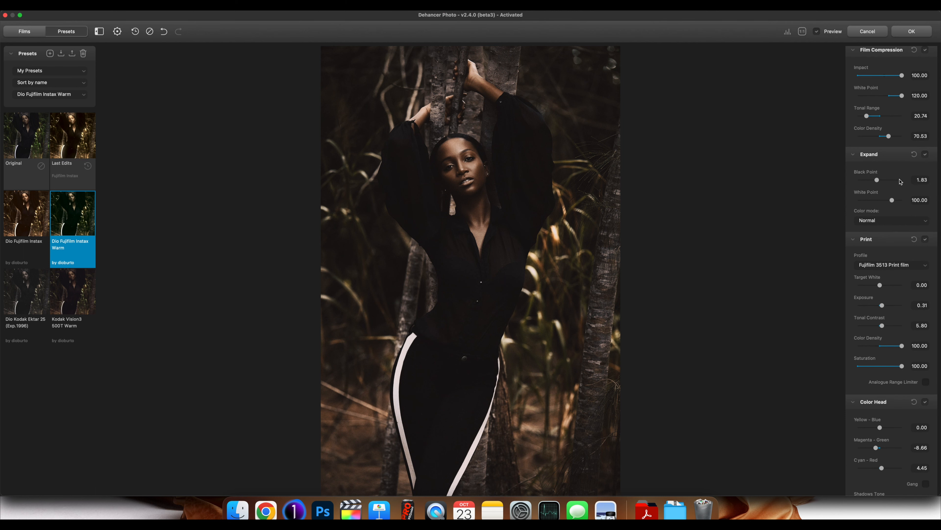
{"action": "scroll", "coordinate": [900, 182], "scroll_direction": "down", "scroll_amount": 6}
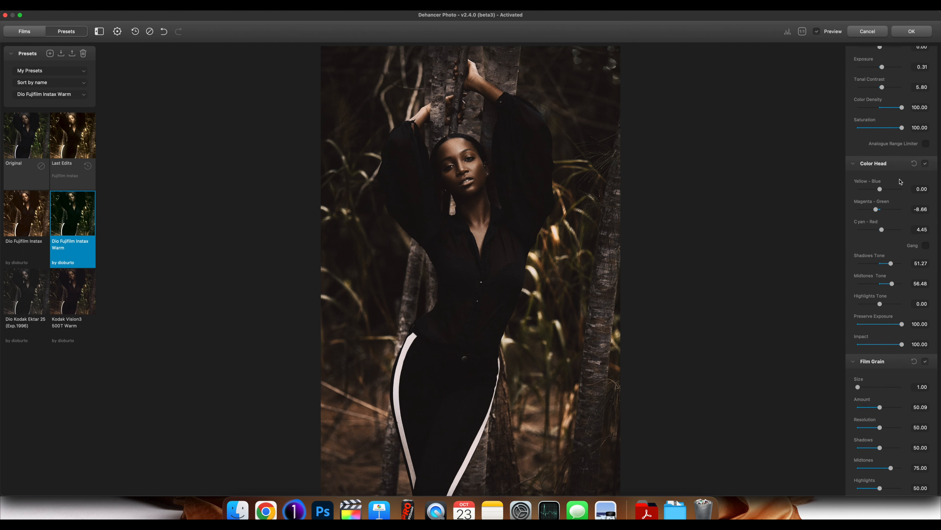
{"action": "scroll", "coordinate": [900, 256], "scroll_direction": "down", "scroll_amount": 3}
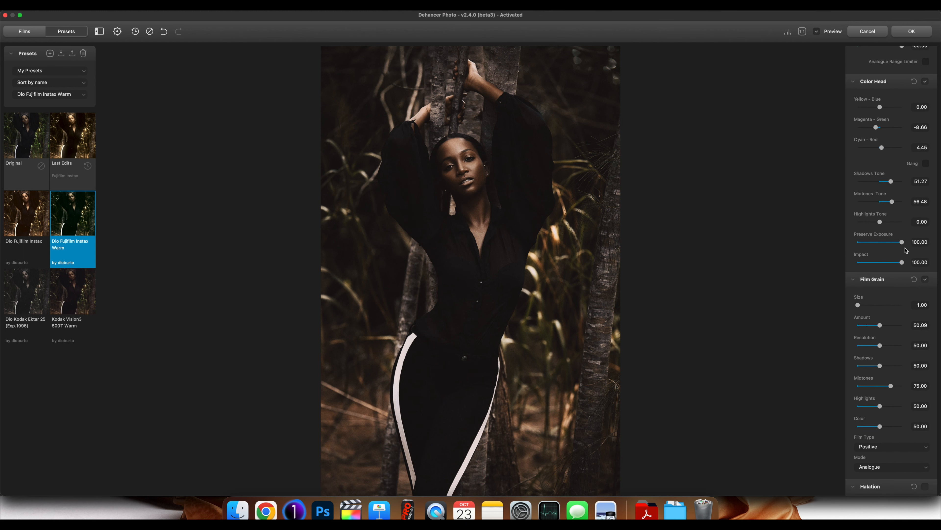
{"action": "left_click_drag", "start_coordinate": [902, 244], "coordinate": [915, 263]}
{"action": "left_click_drag", "start_coordinate": [858, 304], "coordinate": [866, 307]}
{"action": "left_click_drag", "start_coordinate": [895, 386], "coordinate": [888, 366]}
Step: Enable the Vignette and set its exposure to -0.48, size to 71.28 and aspect ratio to the minimum
{"action": "scroll", "coordinate": [887, 366], "scroll_direction": "down", "scroll_amount": 5}
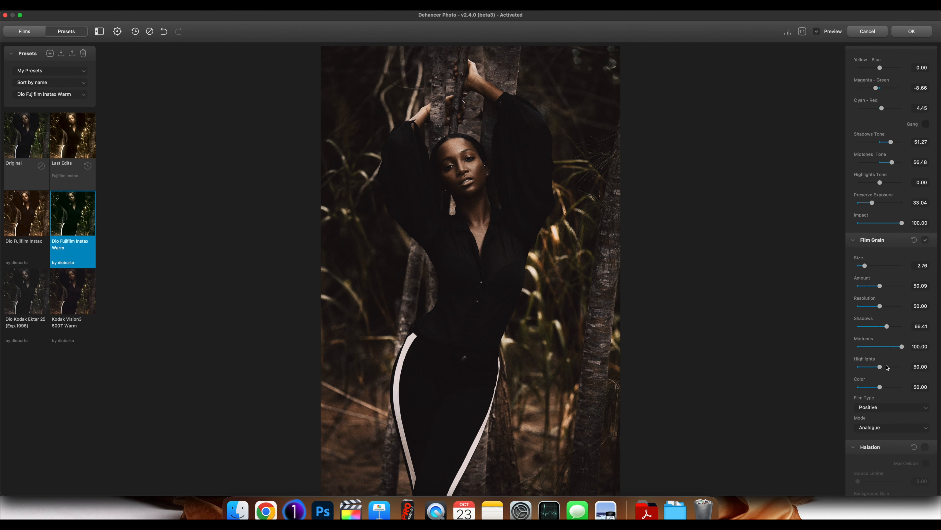
{"action": "scroll", "coordinate": [887, 367], "scroll_direction": "down", "scroll_amount": 2}
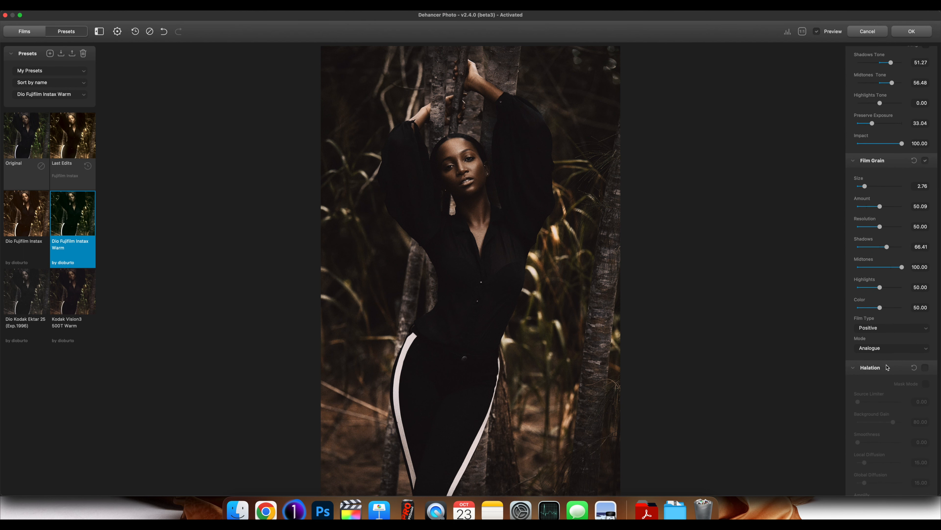
{"action": "scroll", "coordinate": [887, 367], "scroll_direction": "down", "scroll_amount": 20}
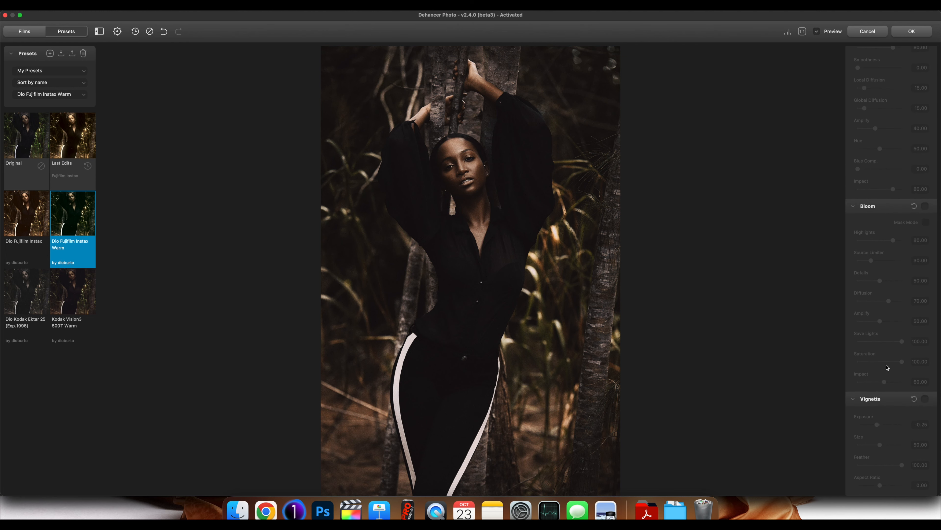
{"action": "left_click", "coordinate": [925, 398]}
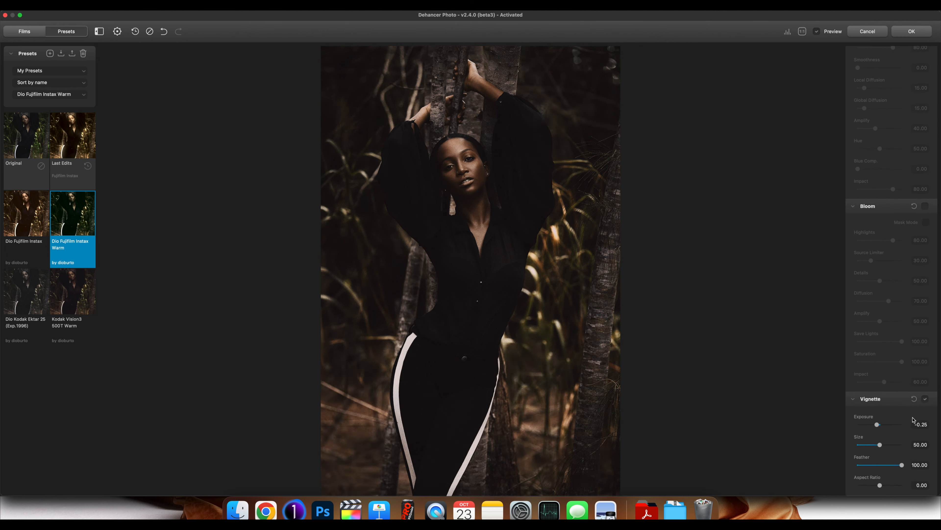
{"action": "left_click_drag", "start_coordinate": [878, 424], "coordinate": [890, 446]}
{"action": "left_click_drag", "start_coordinate": [880, 484], "coordinate": [843, 483]}
{"action": "left_click_drag", "start_coordinate": [876, 424], "coordinate": [844, 425]}
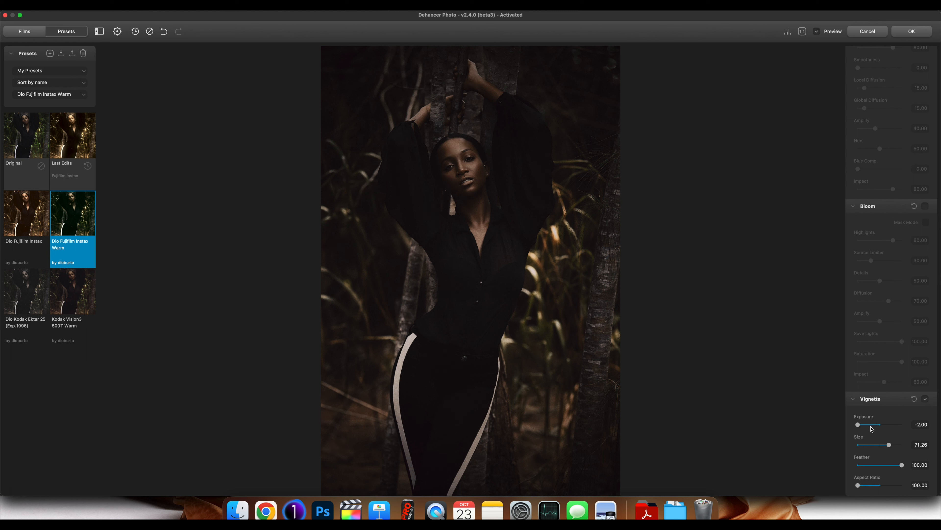
{"action": "left_click_drag", "start_coordinate": [859, 425], "coordinate": [877, 426]}
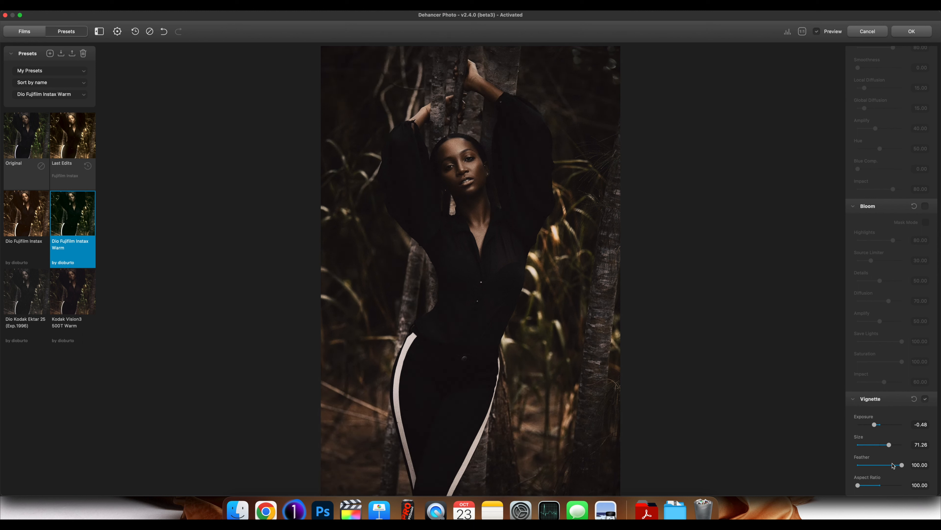
Step: Refine the Vignette to exposure 0.07, size 29.50, feather 31.02 and aspect ratio -59.53
{"action": "left_click_drag", "start_coordinate": [903, 465], "coordinate": [830, 462]}
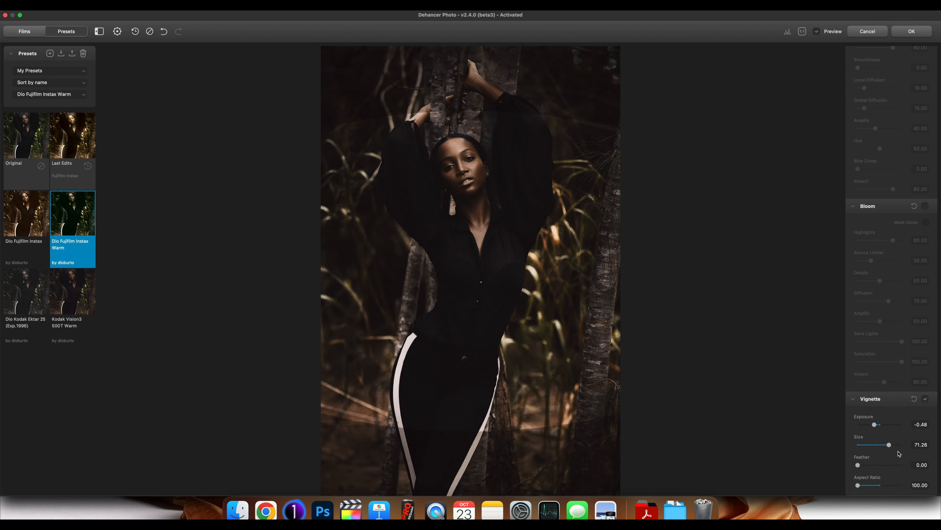
{"action": "left_click_drag", "start_coordinate": [875, 425], "coordinate": [876, 424]}
{"action": "mouse_move", "coordinate": [861, 488]}
{"action": "left_mouse_down"}
{"action": "mouse_move", "coordinate": [871, 488]}
{"action": "mouse_move", "coordinate": [857, 488]}
{"action": "left_mouse_up"}
{"action": "left_click_drag", "start_coordinate": [888, 447], "coordinate": [883, 448]}
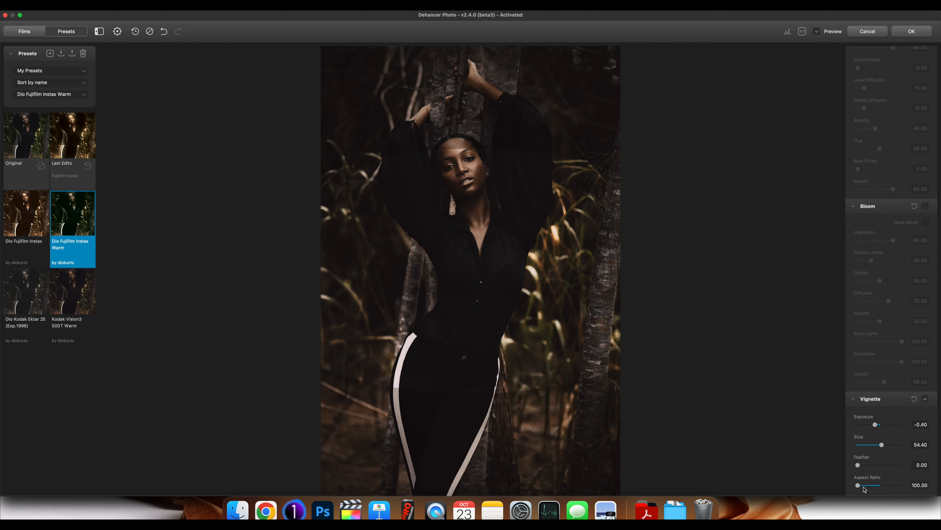
{"action": "left_click_drag", "start_coordinate": [859, 486], "coordinate": [867, 486]}
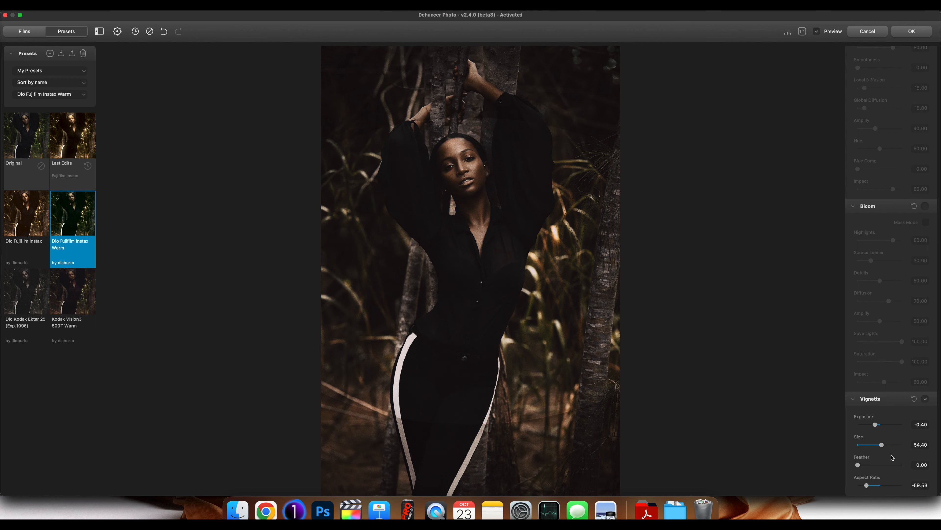
{"action": "left_click_drag", "start_coordinate": [881, 444], "coordinate": [872, 465]}
{"action": "left_click_drag", "start_coordinate": [876, 425], "coordinate": [881, 427]}
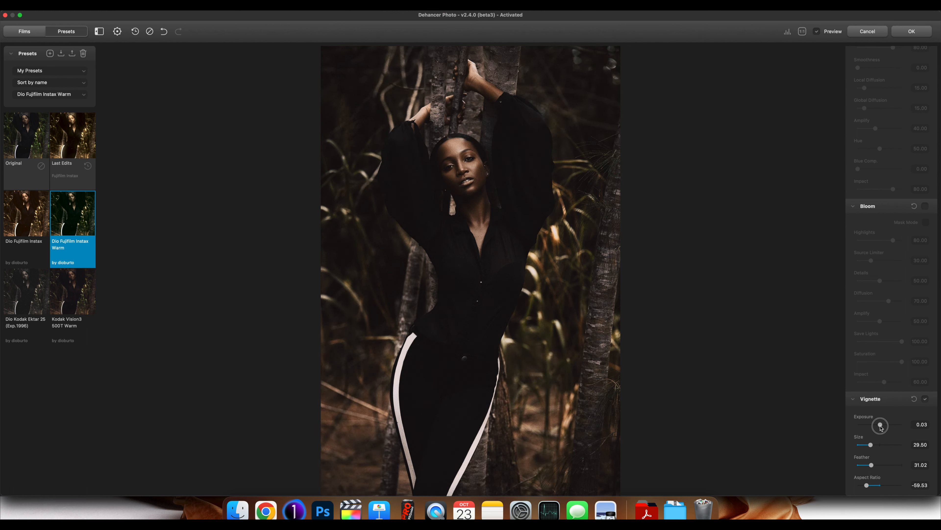
{"action": "left_click_drag", "start_coordinate": [881, 427], "coordinate": [882, 428]}
Step: Save the settings as a new preset named Dio Fujifilm Instax 2 and apply the filter to the photo
{"action": "left_click", "coordinate": [50, 53]}
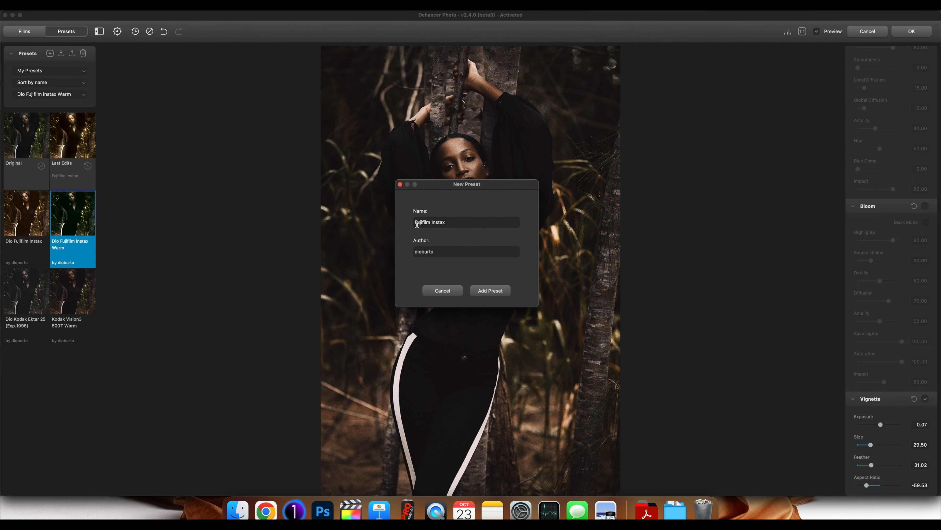
{"action": "type", "text": "Dion"}
{"action": "key", "text": "BackSpace"}
{"action": "type", "text": "2"}
{"action": "left_click", "coordinate": [501, 291]}
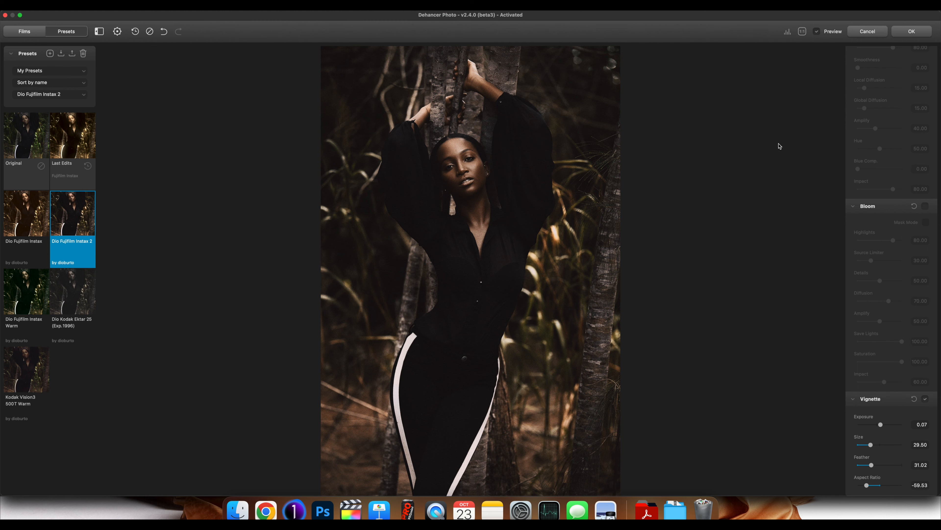
{"action": "left_click", "coordinate": [911, 32]}
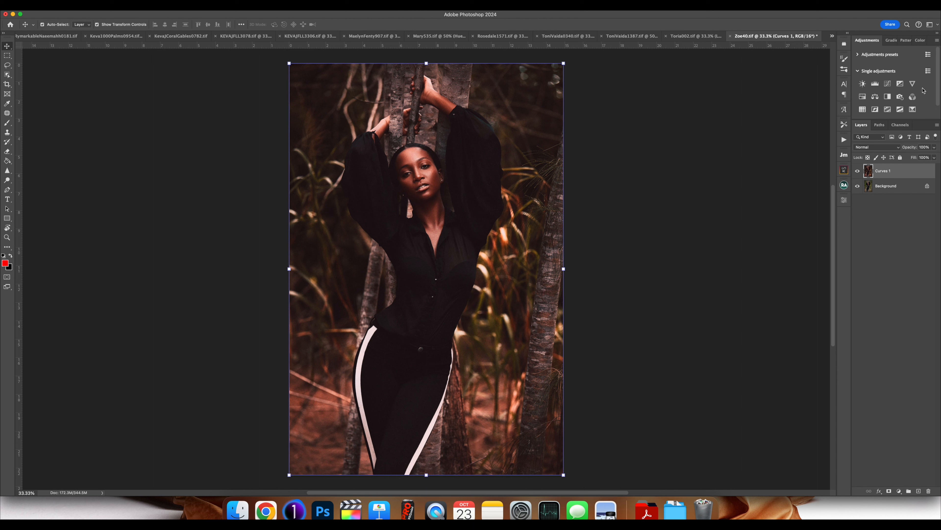
Step: Hide the Curves 1 layer and duplicate the Background layer
{"action": "left_click", "coordinate": [858, 171]}
{"action": "left_click", "coordinate": [916, 189]}
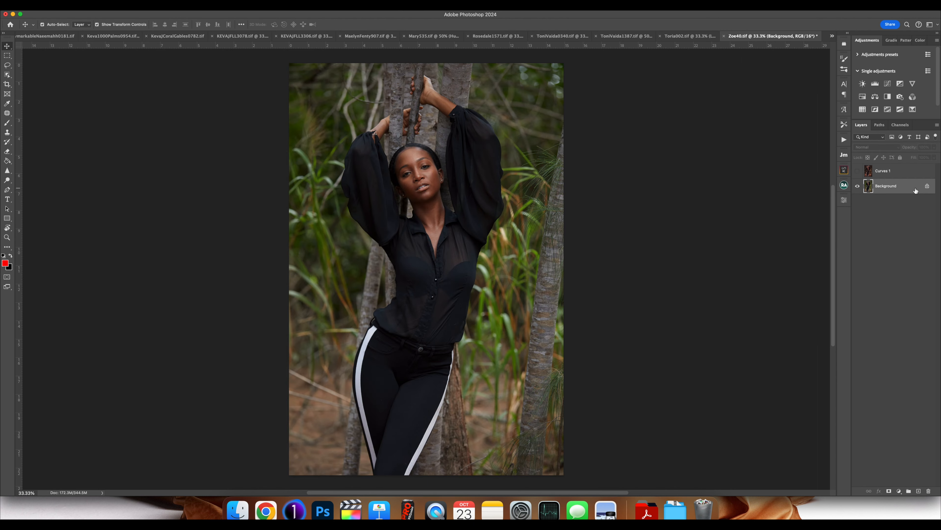
{"action": "key", "text": "super+j"}
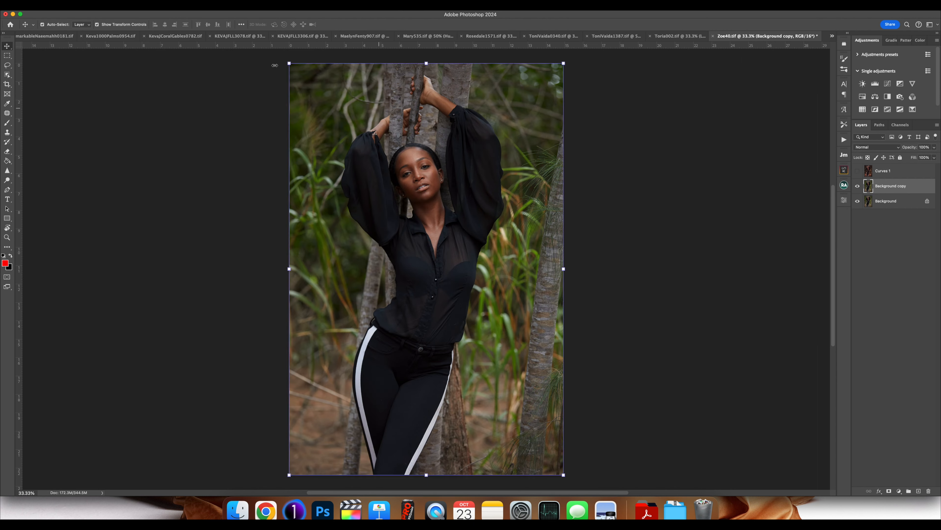
Step: Apply the Dehancer Film filter with the Last Edits settings to the Background copy layer
{"action": "left_click", "coordinate": [216, 5]}
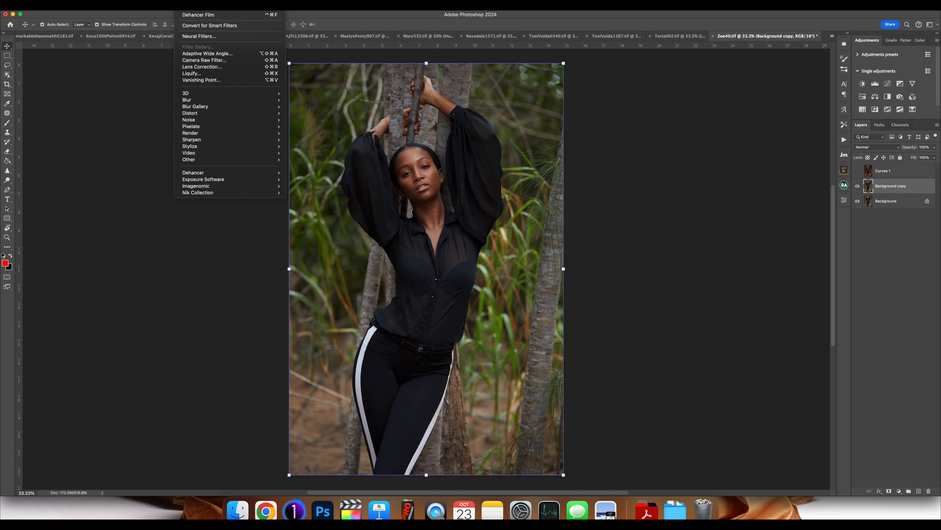
{"action": "mouse_move", "coordinate": [276, 173]}
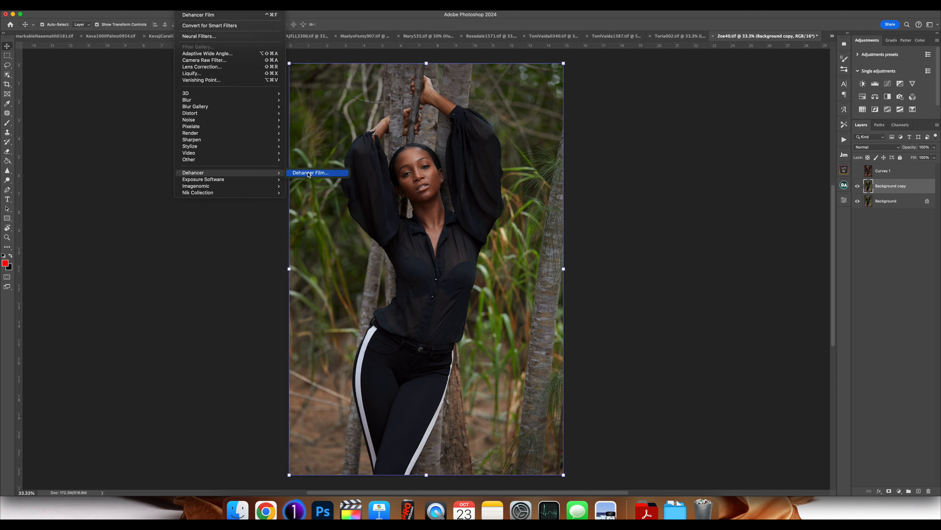
{"action": "left_click", "coordinate": [308, 171]}
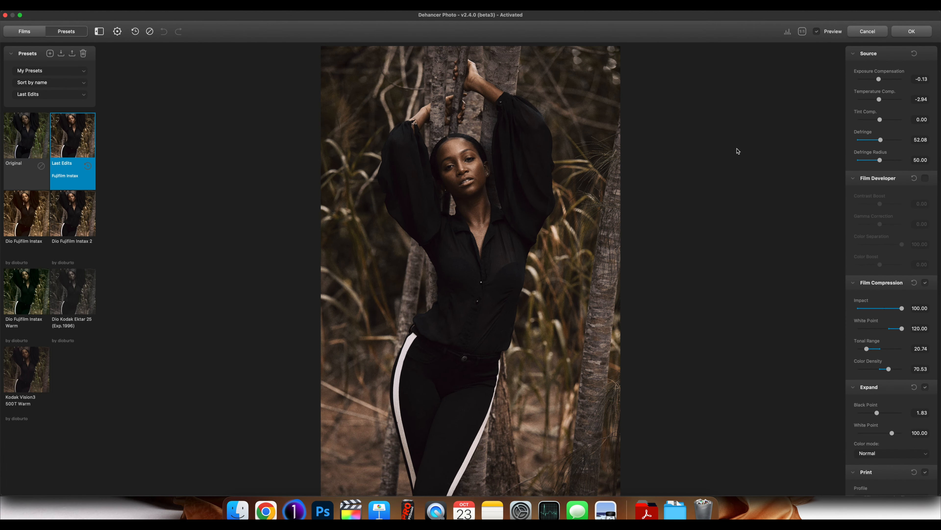
{"action": "left_click", "coordinate": [894, 33]}
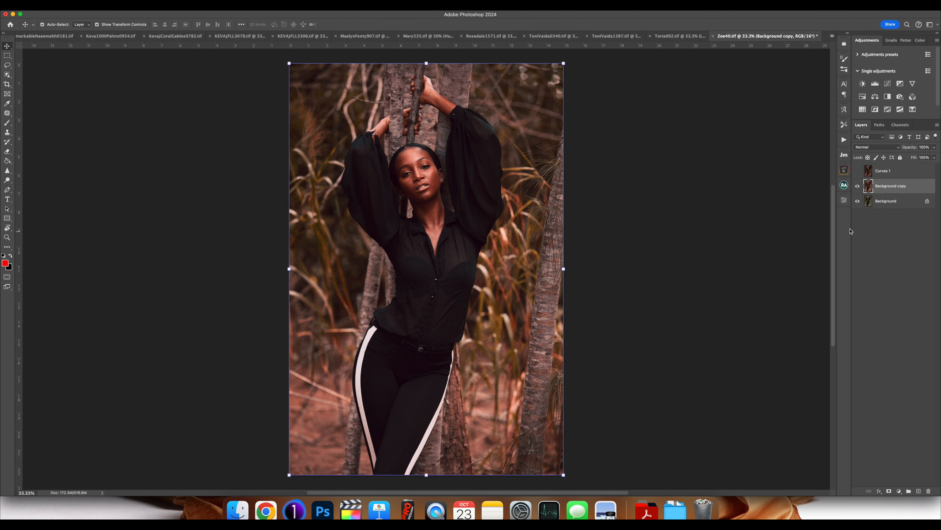
Step: Hide the Background copy layer, then show and select the Curves 1 layer
{"action": "left_click", "coordinate": [857, 186]}
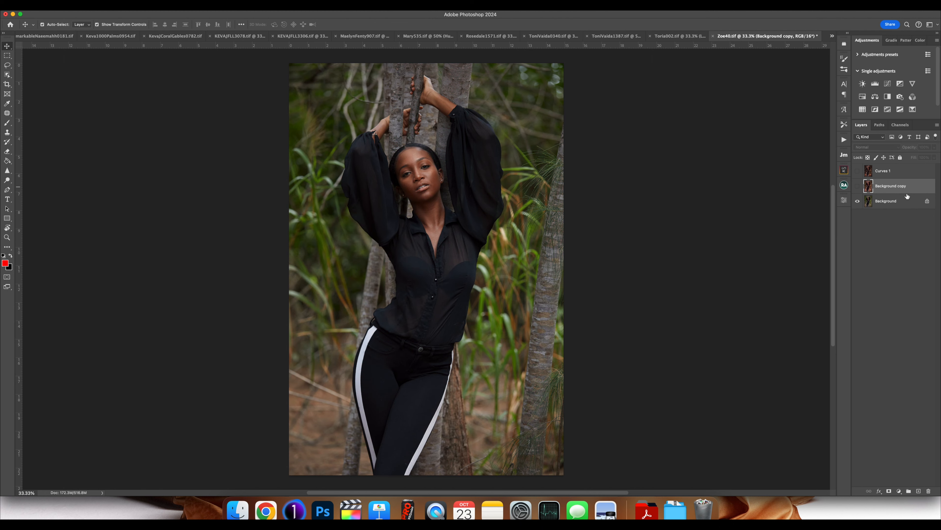
{"action": "left_click", "coordinate": [858, 172]}
{"action": "left_click", "coordinate": [906, 171]}
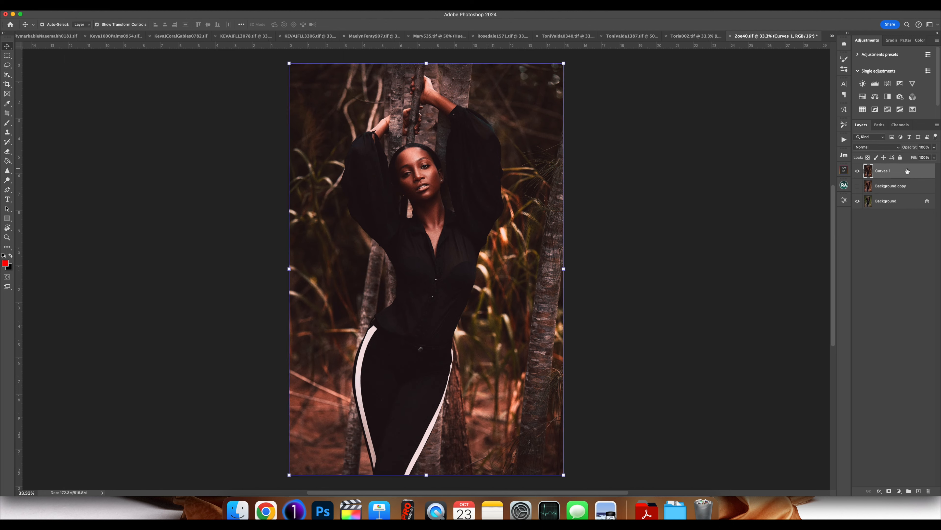
Step: Add Hue/Saturation, Vibrance and Selective Color adjustment layers above Curves 1 and adjust the individual color ranges
{"action": "left_click", "coordinate": [863, 96]}
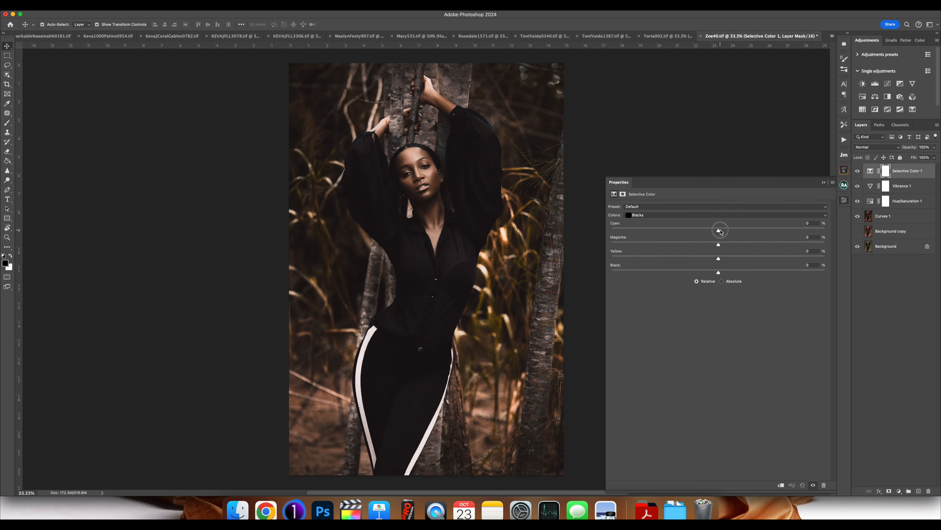
{"action": "left_click", "coordinate": [719, 214]}
{"action": "left_click", "coordinate": [719, 212]}
{"action": "left_click", "coordinate": [719, 215]}
{"action": "left_click", "coordinate": [719, 207]}
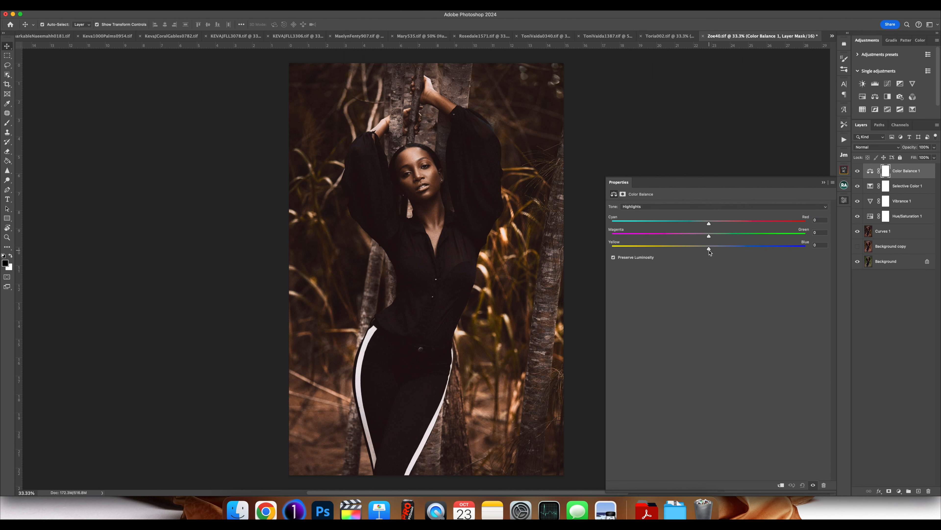
Step: Adjust the highlights and midtones of the Color Balance layer, and group the four adjustment layers above Curves 1
{"action": "left_click_drag", "start_coordinate": [709, 223], "coordinate": [703, 224]}
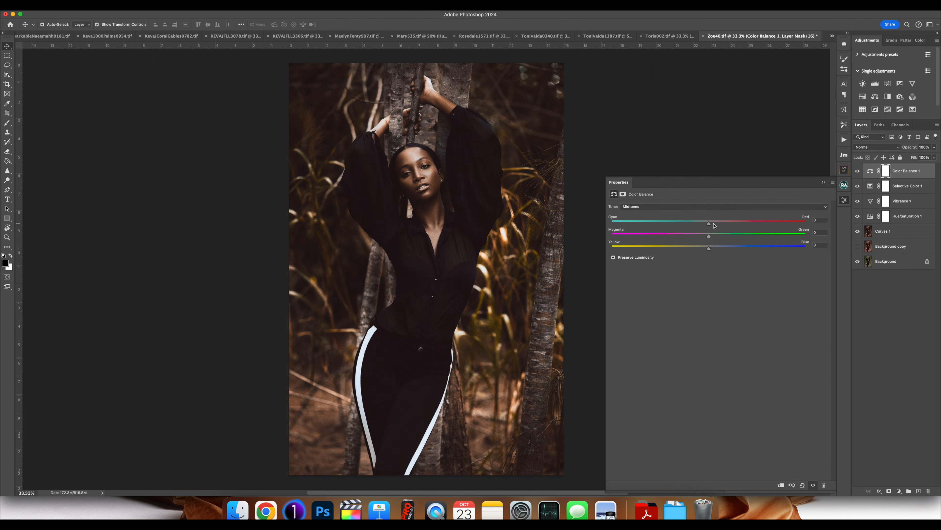
{"action": "left_click", "coordinate": [707, 223]}
{"action": "left_click", "coordinate": [707, 248]}
{"action": "left_click", "coordinate": [911, 216], "text": "shift"}
{"action": "key", "text": "super+g"}
Step: Apply Dehancer Film's Dio Fujifilm Instax Warm preset to the photo of three women and desaturate its reds with a Hue/Saturation layer
{"action": "left_click", "coordinate": [574, 39]}
{"action": "left_click", "coordinate": [529, 39]}
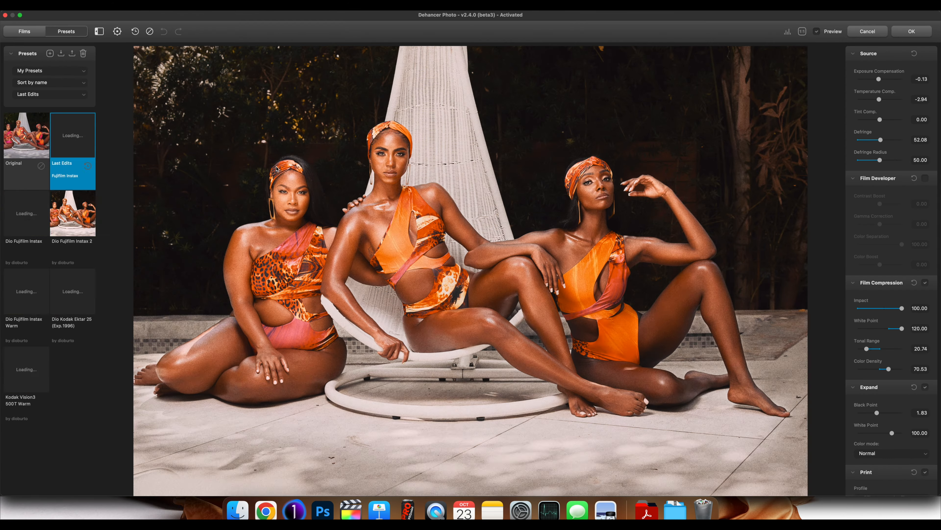
{"action": "left_click", "coordinate": [30, 293]}
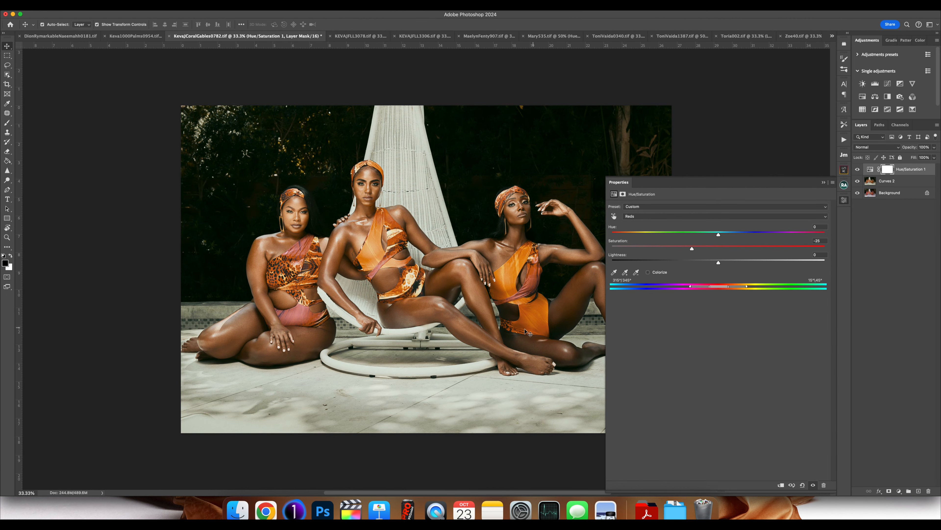
{"action": "left_click", "coordinate": [706, 263]}
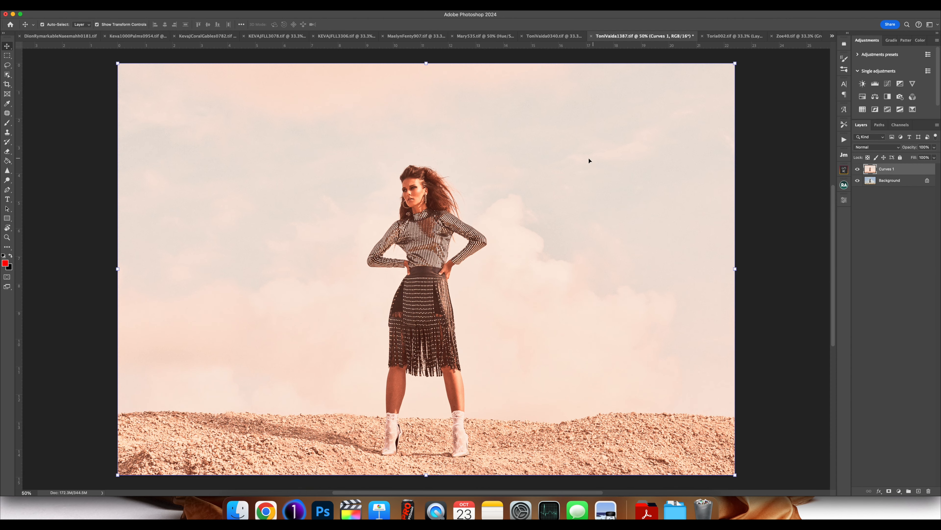
Step: In the studio photo of the woman in jeans, hide Curves 1 and stamp the visible layers into a new layer above the Sharpened layer
{"action": "left_click", "coordinate": [734, 37]}
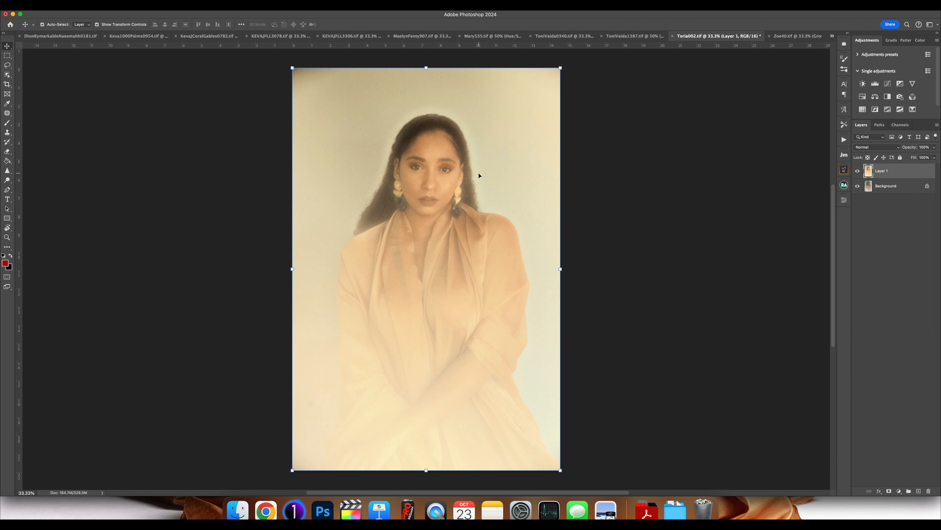
{"action": "left_click", "coordinate": [795, 36]}
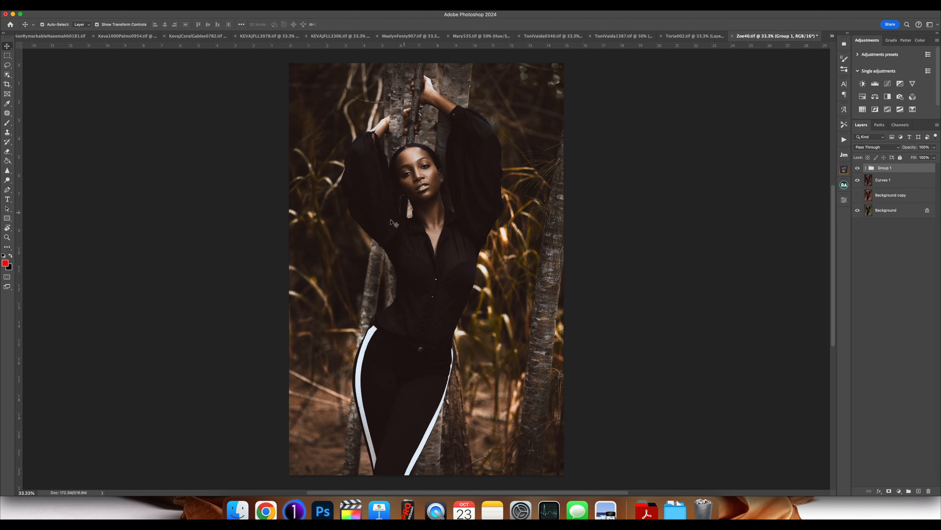
{"action": "left_click", "coordinate": [71, 36]}
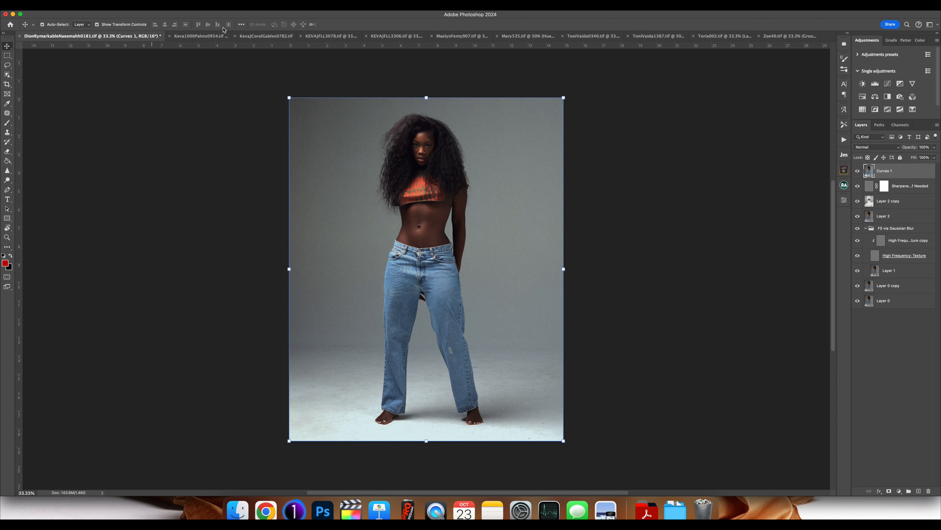
{"action": "left_click", "coordinate": [857, 171]}
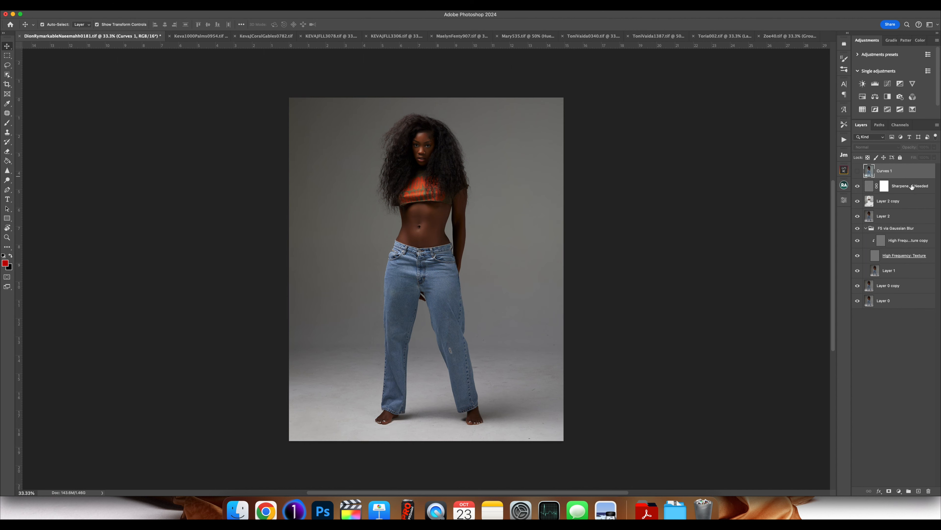
{"action": "left_click", "coordinate": [912, 186]}
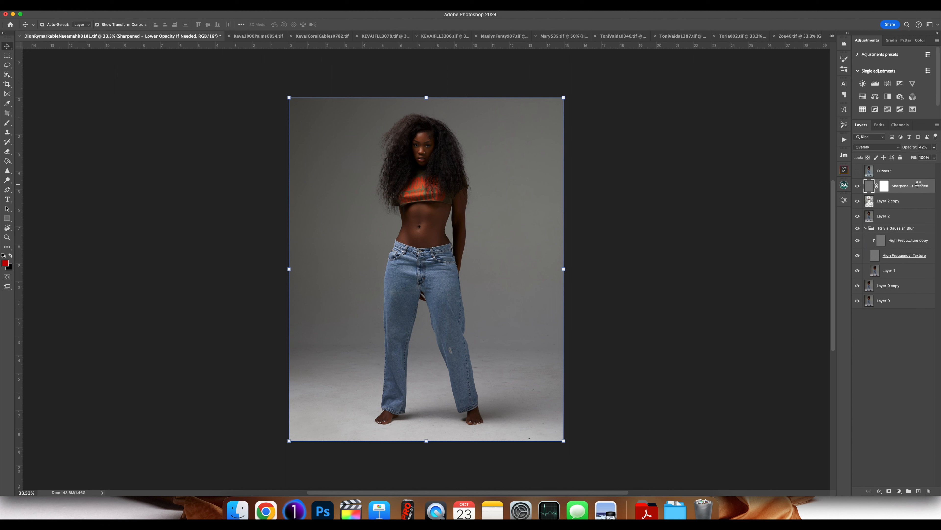
{"action": "key", "text": "super+alt+shift+e"}
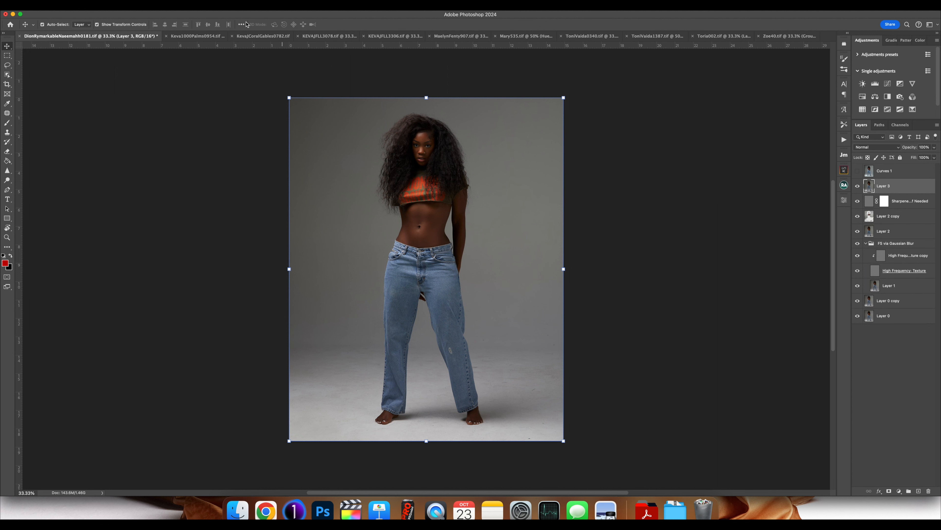
Step: Open the Dehancer Film filter on the stamped layer, compare the Dio Fujifilm Instax 2 preset, and choose Dio Fujifilm Instax Warm
{"action": "left_click", "coordinate": [184, 5]}
{"action": "mouse_move", "coordinate": [246, 174]}
{"action": "left_click", "coordinate": [326, 173]}
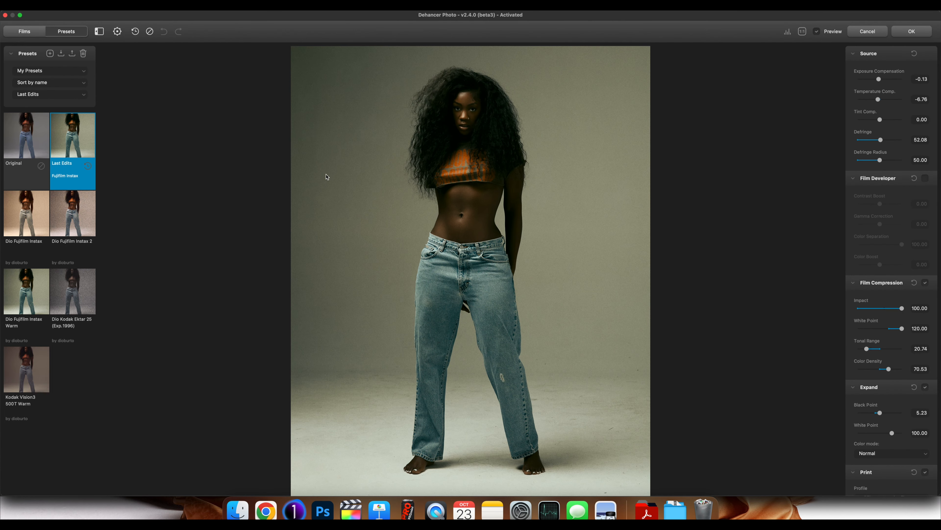
{"action": "left_click", "coordinate": [78, 218]}
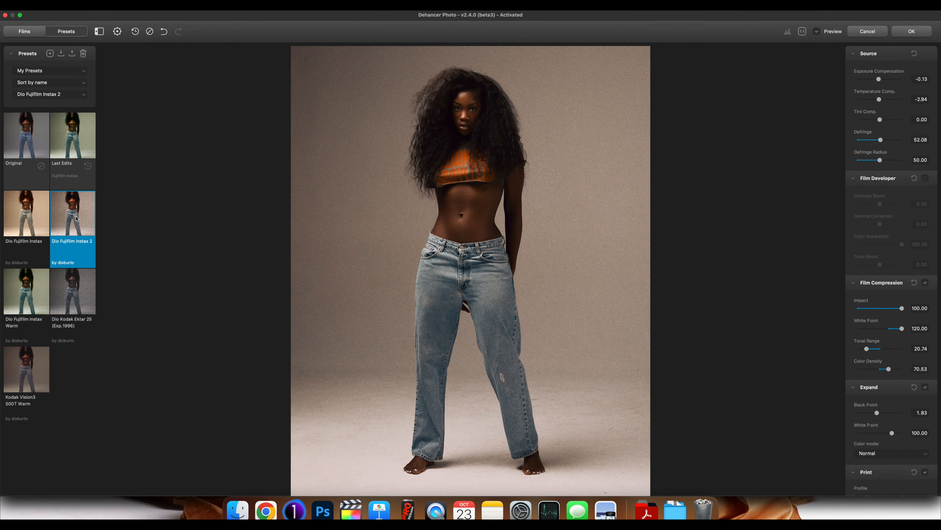
{"action": "left_click", "coordinate": [30, 281]}
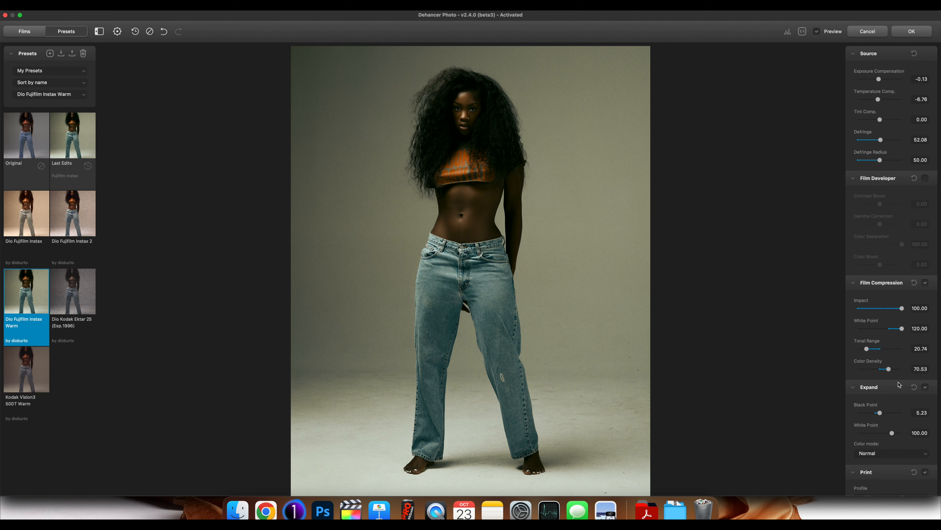
Step: Set the Expand Black Point to -0.29 and enable a Vignette with its Exposure at -0.64
{"action": "left_click_drag", "start_coordinate": [881, 413], "coordinate": [874, 414]}
{"action": "scroll", "coordinate": [899, 403], "scroll_direction": "down", "scroll_amount": 10}
{"action": "scroll", "coordinate": [899, 403], "scroll_direction": "down", "scroll_amount": 10}
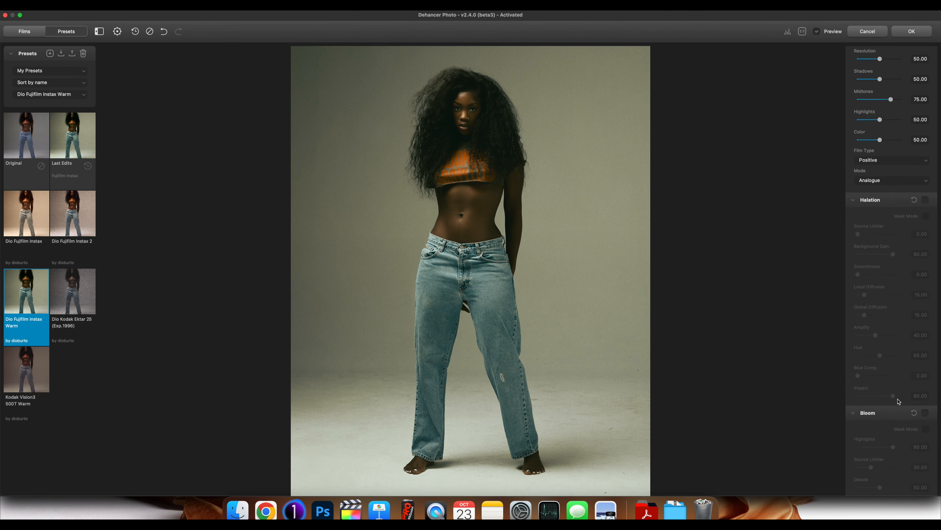
{"action": "left_click", "coordinate": [927, 399]}
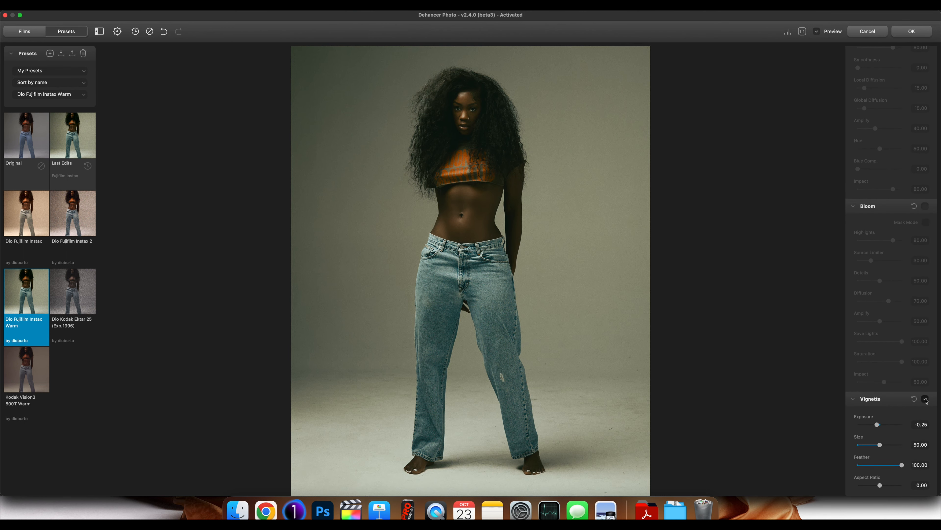
{"action": "left_click_drag", "start_coordinate": [877, 425], "coordinate": [872, 425]}
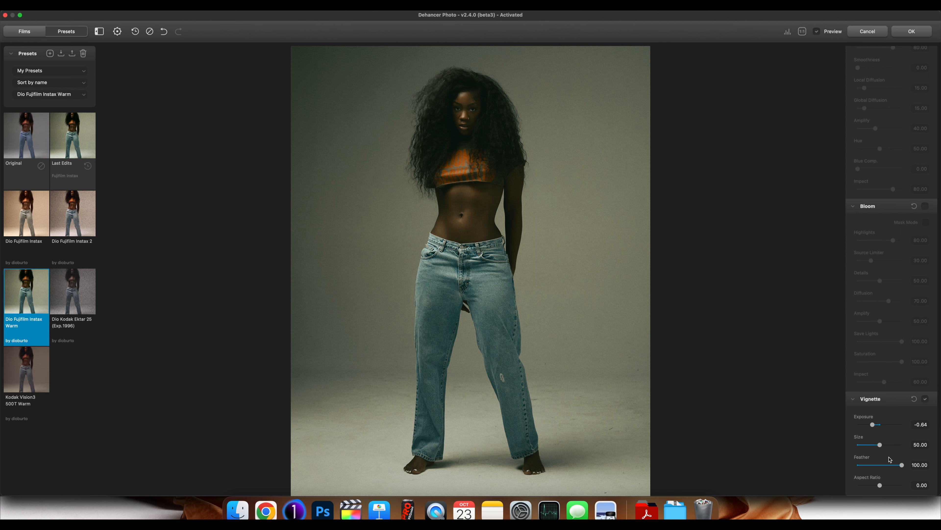
Step: Set the Expand White Point to 105.76, apply the filter, and reselect Layer 3
{"action": "scroll", "coordinate": [900, 288], "scroll_direction": "up", "scroll_amount": 15}
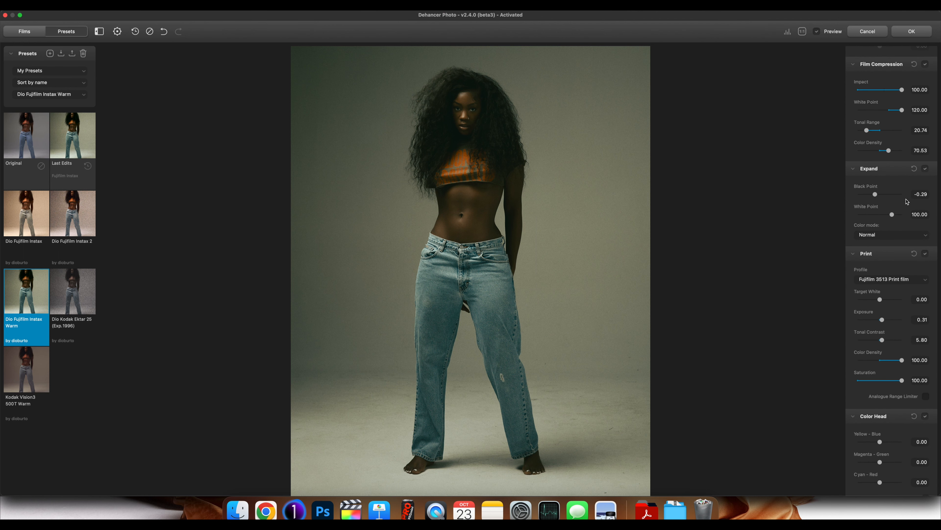
{"action": "left_click_drag", "start_coordinate": [892, 215], "coordinate": [897, 217]}
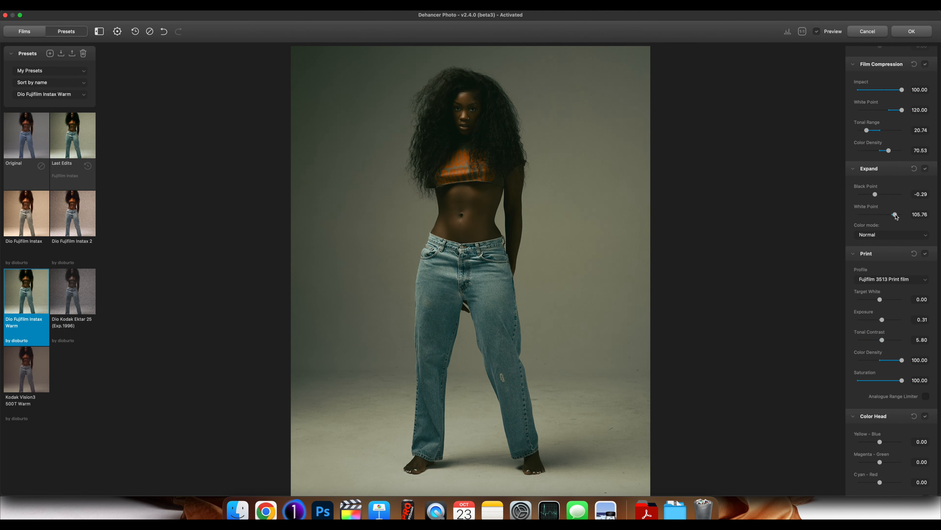
{"action": "left_click", "coordinate": [912, 32]}
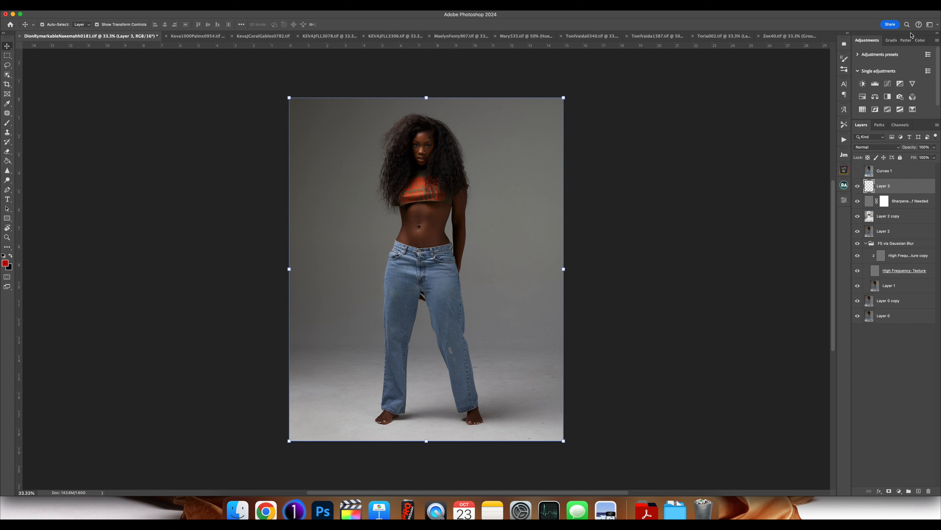
{"action": "left_click", "coordinate": [746, 170]}
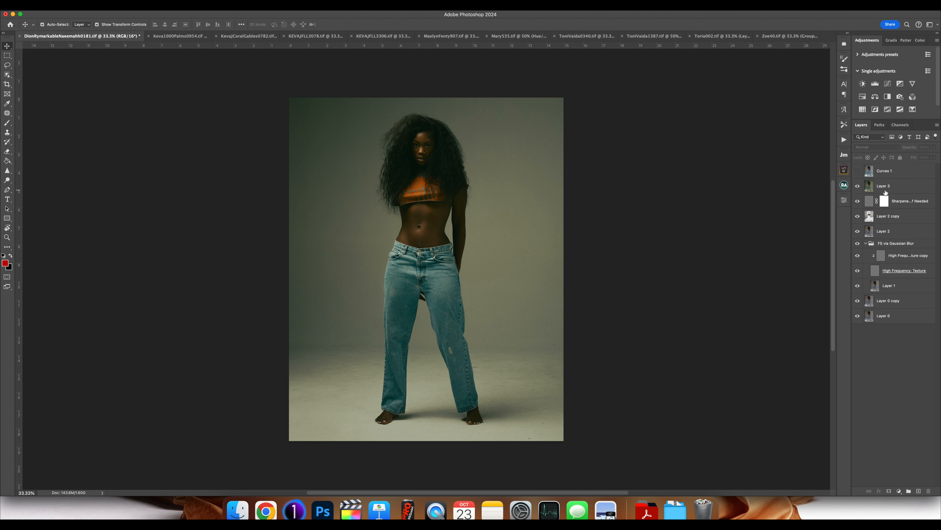
{"action": "left_click", "coordinate": [906, 188]}
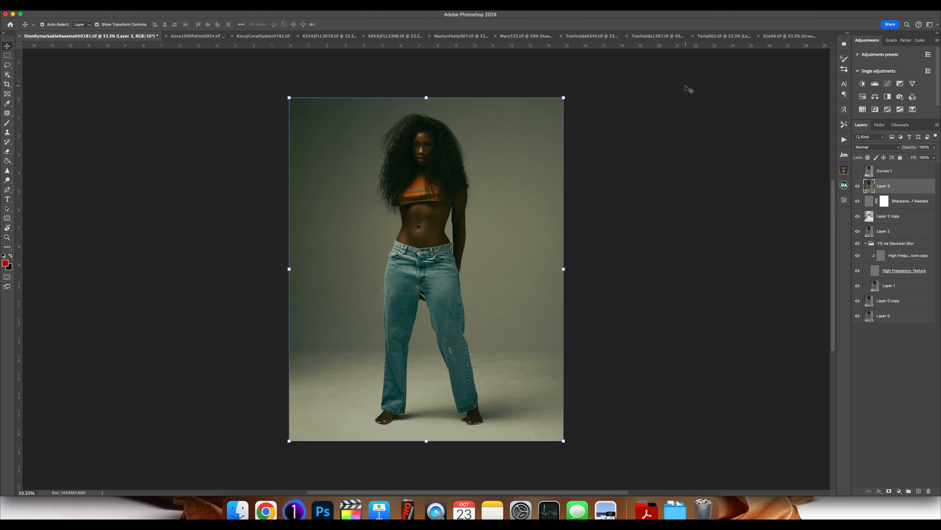
{"action": "left_click", "coordinate": [186, 5]}
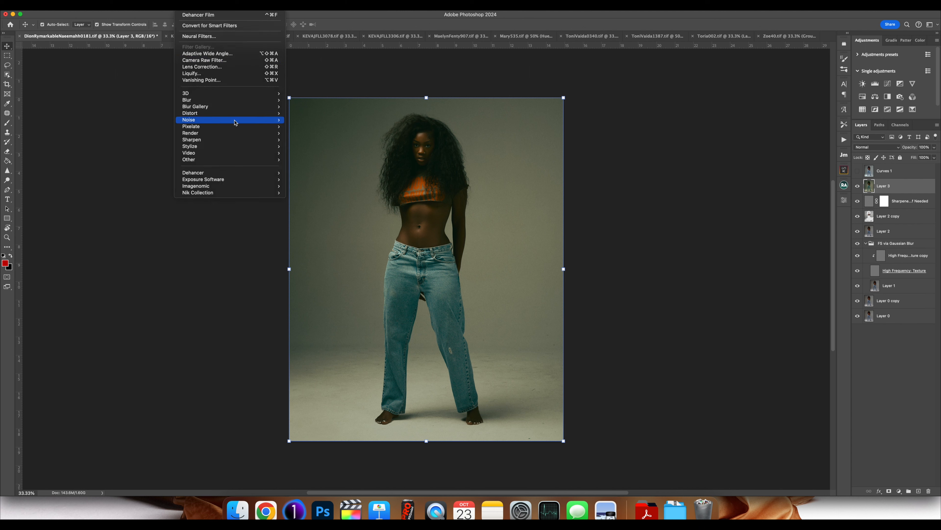
{"action": "mouse_move", "coordinate": [239, 125]}
{"action": "left_click", "coordinate": [656, 123]}
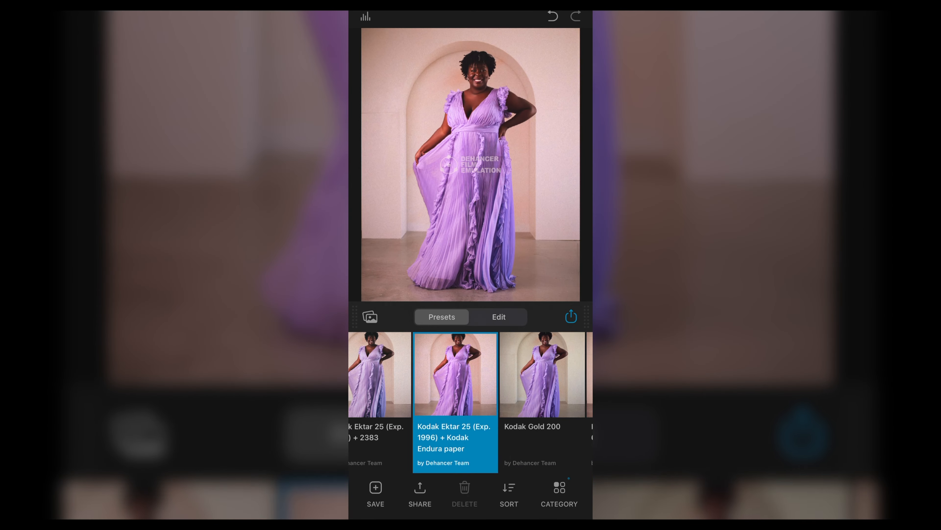
Step: In the Dehancer mobile app, try Kodak Gold 200 and Kodachrome 64 on the purple-dress photo, and choose Kodak Portra 400 + Endura
{"action": "left_click", "coordinate": [542, 375]}
{"action": "scroll", "coordinate": [471, 403], "scroll_direction": "right", "scroll_amount": 4}
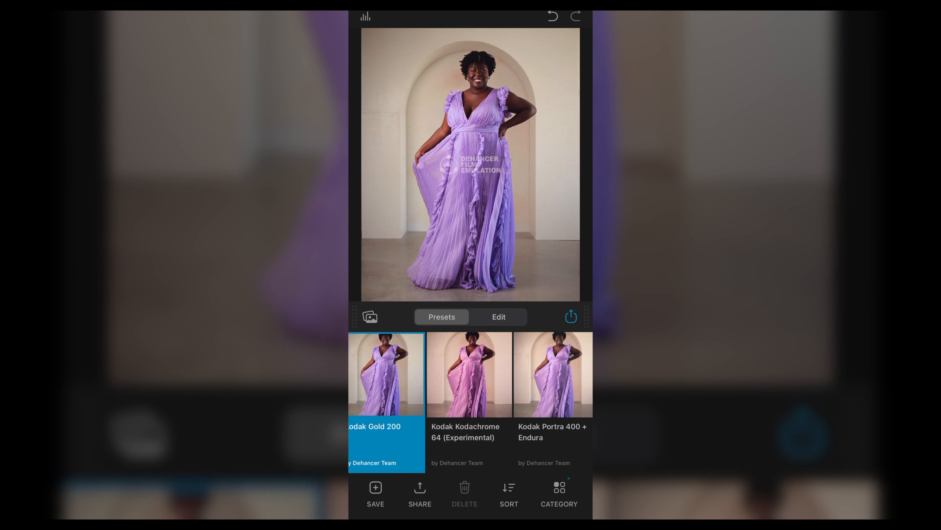
{"action": "left_click", "coordinate": [470, 375]}
{"action": "left_click", "coordinate": [554, 374]}
{"action": "scroll", "coordinate": [471, 402], "scroll_direction": "right", "scroll_amount": 3}
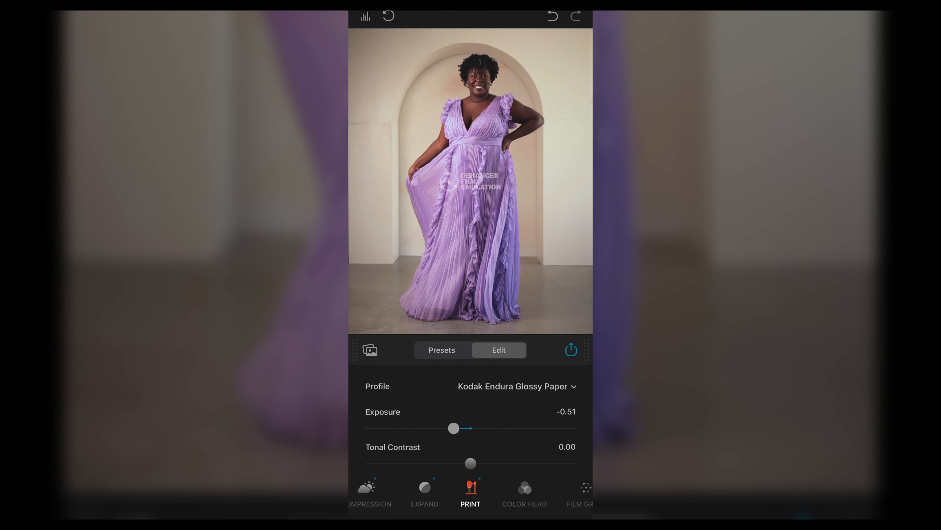
Step: Raise the exposure and a further setting of the Kodak Endura Glossy Paper print
{"action": "left_click_drag", "start_coordinate": [452, 428], "coordinate": [489, 421]}
{"action": "scroll", "coordinate": [471, 426], "scroll_direction": "down", "scroll_amount": 2}
{"action": "scroll", "coordinate": [471, 415], "scroll_direction": "down", "scroll_amount": 3}
{"action": "mouse_move", "coordinate": [471, 388]}
{"action": "left_mouse_down"}
{"action": "mouse_move", "coordinate": [439, 388]}
{"action": "mouse_move", "coordinate": [482, 388]}
{"action": "left_mouse_up"}
Step: Set the film developer's Contrast Boost to -20.95 and Gamma Correction to 16.57
{"action": "left_click", "coordinate": [425, 491]}
{"action": "left_click", "coordinate": [367, 492]}
{"action": "left_click", "coordinate": [368, 492]}
{"action": "left_click", "coordinate": [412, 491]}
{"action": "left_click_drag", "start_coordinate": [471, 394], "coordinate": [450, 394]}
{"action": "left_click_drag", "start_coordinate": [471, 430], "coordinate": [464, 429]}
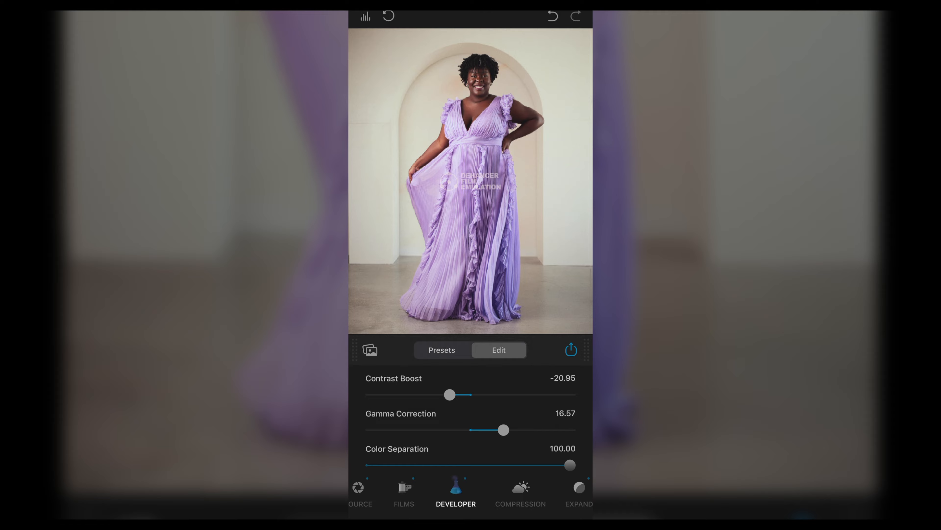
Step: Try several Kodak film stocks, choose Kodak Supra 100, and slightly raise the source Exposure Compensation
{"action": "left_click", "coordinate": [404, 492]}
{"action": "left_click", "coordinate": [478, 412]}
{"action": "left_click", "coordinate": [557, 411]}
{"action": "scroll", "coordinate": [471, 411], "scroll_direction": "right", "scroll_amount": 2}
{"action": "left_click", "coordinate": [556, 411]}
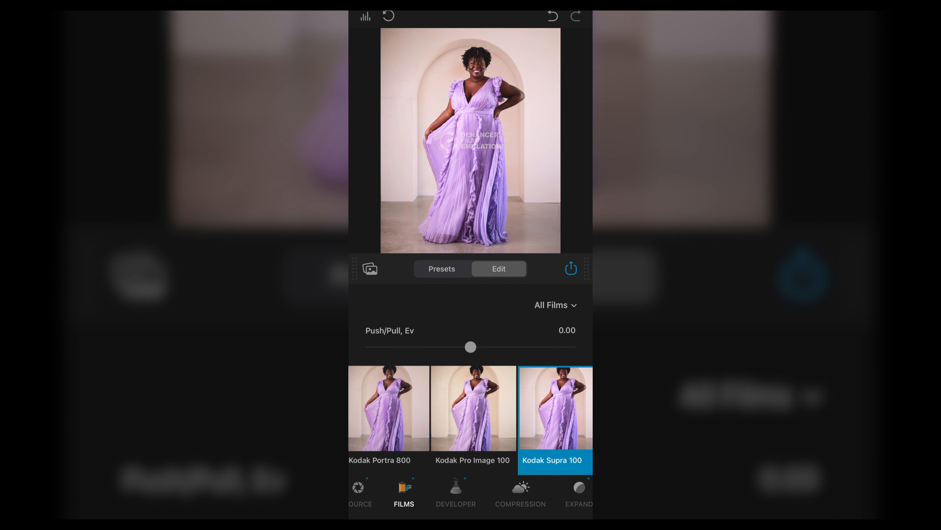
{"action": "left_click", "coordinate": [359, 492]}
{"action": "left_click_drag", "start_coordinate": [471, 394], "coordinate": [473, 394]}
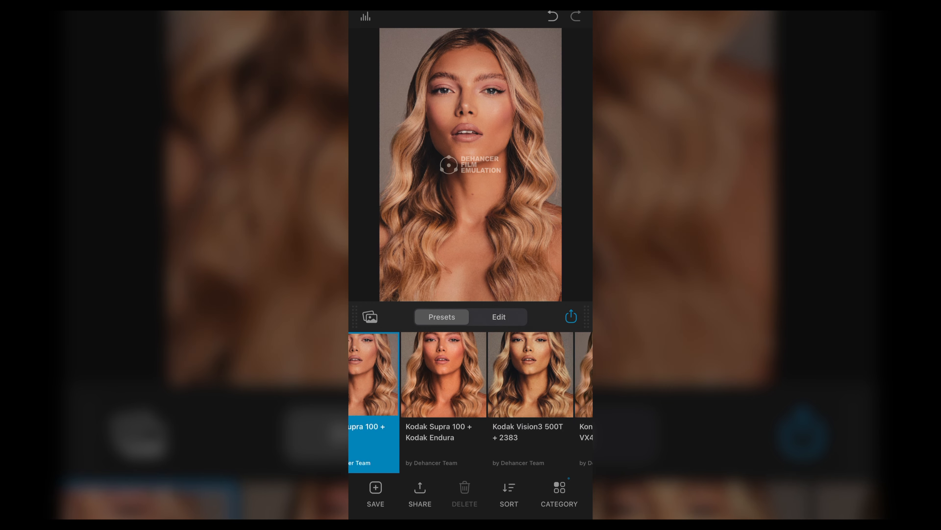
Step: Choose the Kodak Vision3 500T + 2383 preset for the blonde woman's portrait and adjust its vignette
{"action": "left_click", "coordinate": [530, 375]}
{"action": "scroll", "coordinate": [471, 401], "scroll_direction": "right", "scroll_amount": 3}
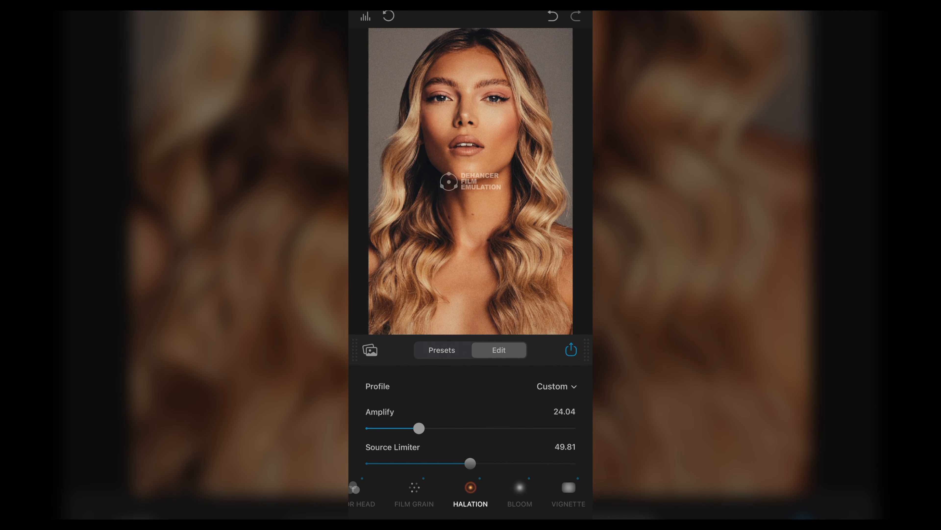
{"action": "left_click", "coordinate": [557, 492]}
{"action": "left_click_drag", "start_coordinate": [451, 394], "coordinate": [475, 394]}
Step: Set the source Exposure Comp. to 0.11, and the developer's Contrast Boost to -52.76, Gamma Correction to 17.80 and Color Separation to 100
{"action": "scroll", "coordinate": [471, 492], "scroll_direction": "left", "scroll_amount": 10}
{"action": "left_click", "coordinate": [381, 492]}
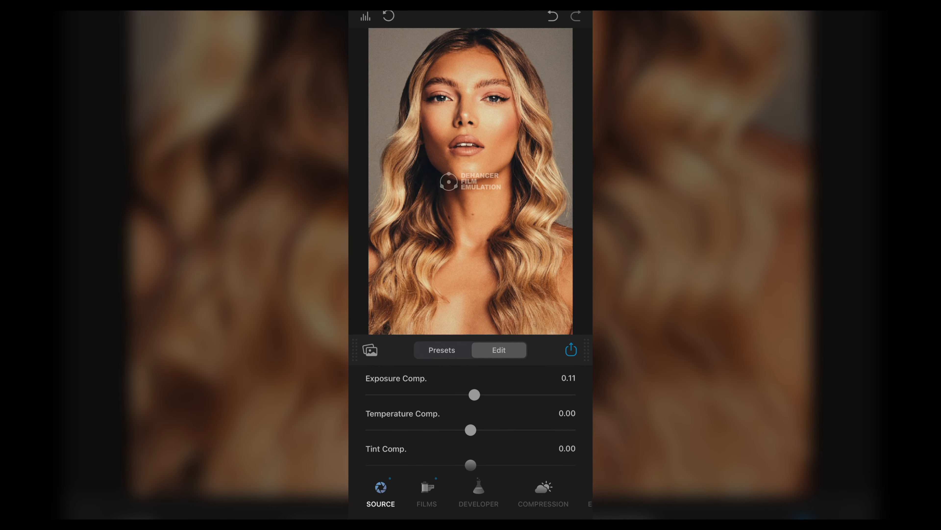
{"action": "left_click", "coordinate": [478, 492]}
{"action": "left_click_drag", "start_coordinate": [372, 465], "coordinate": [570, 465]}
{"action": "left_click_drag", "start_coordinate": [471, 394], "coordinate": [418, 394]}
{"action": "left_click_drag", "start_coordinate": [471, 429], "coordinate": [505, 430]}
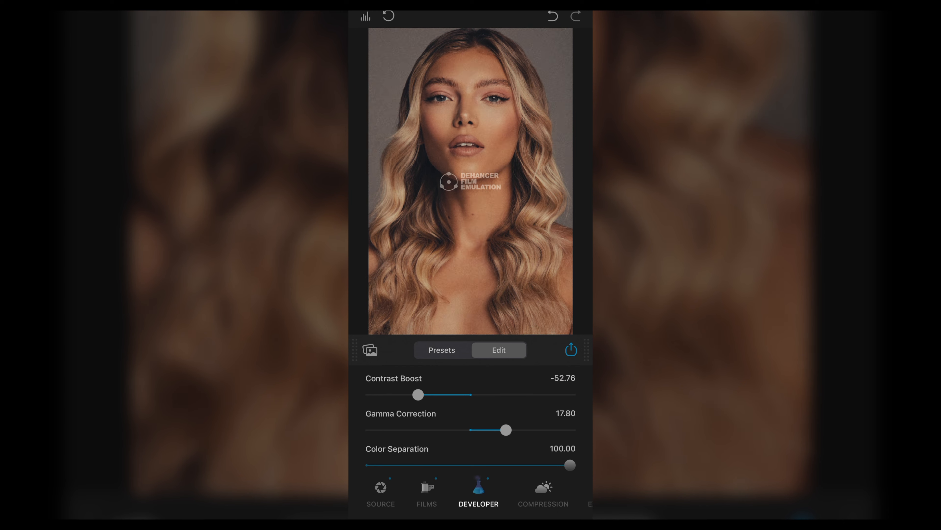
{"action": "scroll", "coordinate": [470, 418], "scroll_direction": "down", "scroll_amount": 2}
Step: Set the film compression Impact to 17.71 and lower its White Point on the blonde portrait
{"action": "left_click", "coordinate": [543, 492]}
{"action": "left_click_drag", "start_coordinate": [372, 394], "coordinate": [407, 394]}
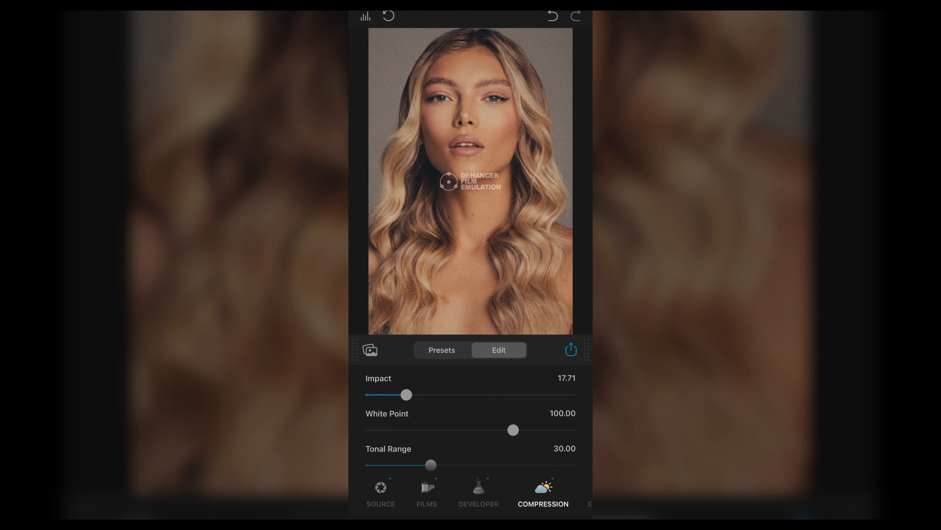
{"action": "left_click_drag", "start_coordinate": [482, 429], "coordinate": [455, 429]}
{"action": "scroll", "coordinate": [470, 418], "scroll_direction": "down", "scroll_amount": 2}
{"action": "scroll", "coordinate": [471, 491], "scroll_direction": "right", "scroll_amount": 3}
Step: Raise the Expand black point and lower the Expand white point of the portrait
{"action": "left_click", "coordinate": [503, 492]}
{"action": "left_click_drag", "start_coordinate": [455, 394], "coordinate": [479, 394]}
{"action": "mouse_move", "coordinate": [516, 429]}
{"action": "left_mouse_down"}
{"action": "mouse_move", "coordinate": [447, 429]}
{"action": "mouse_move", "coordinate": [502, 429]}
{"action": "left_mouse_up"}
{"action": "scroll", "coordinate": [471, 418], "scroll_direction": "down", "scroll_amount": 1}
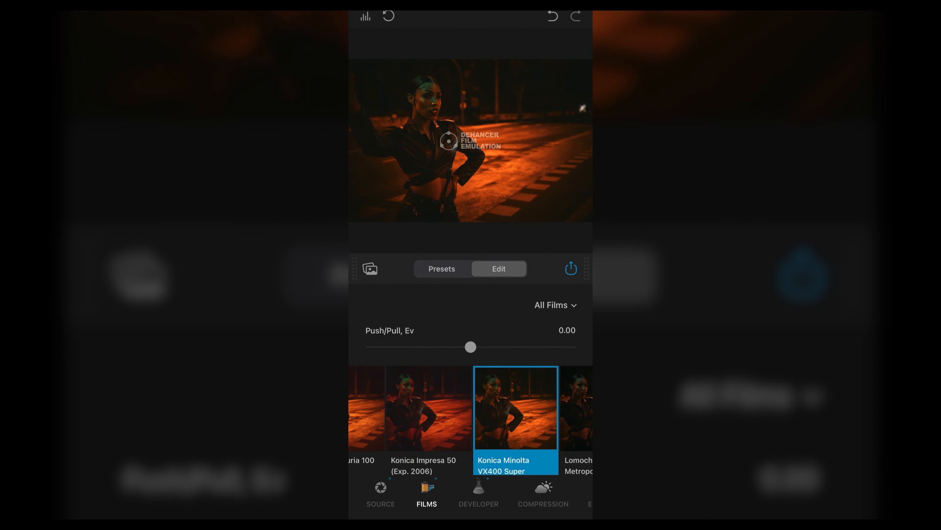
Step: On the night street photo, set the developer's Contrast Boost to -53.14, Gamma Correction to 19.04 and Color Separation to 100
{"action": "left_click", "coordinate": [478, 493]}
{"action": "left_click_drag", "start_coordinate": [447, 393], "coordinate": [416, 393]}
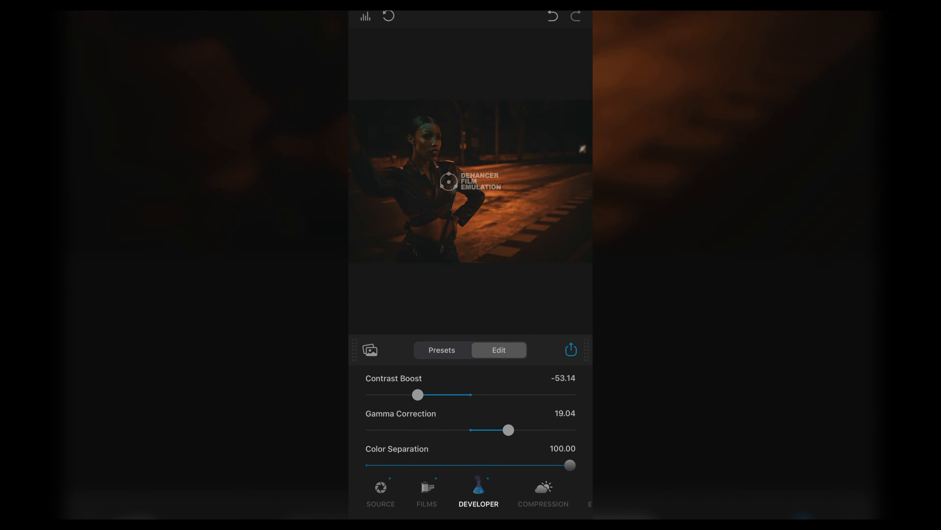
{"action": "scroll", "coordinate": [471, 419], "scroll_direction": "down", "scroll_amount": 2}
Step: Adjust the film compression's impact, white point and tonal settings on the night street photo
{"action": "left_click", "coordinate": [544, 493]}
{"action": "left_click_drag", "start_coordinate": [473, 429], "coordinate": [569, 430]}
{"action": "left_click_drag", "start_coordinate": [565, 394], "coordinate": [477, 394]}
{"action": "scroll", "coordinate": [471, 419], "scroll_direction": "down", "scroll_amount": 1}
{"action": "left_click_drag", "start_coordinate": [567, 450], "coordinate": [473, 450]}
Step: Set the Kodak 2383 print's Exposure to 0.36 and Tonal Contrast to 9.52, and adjust the Color Head balance
{"action": "left_click_drag", "start_coordinate": [543, 493], "coordinate": [410, 493]}
{"action": "left_click", "coordinate": [514, 493]}
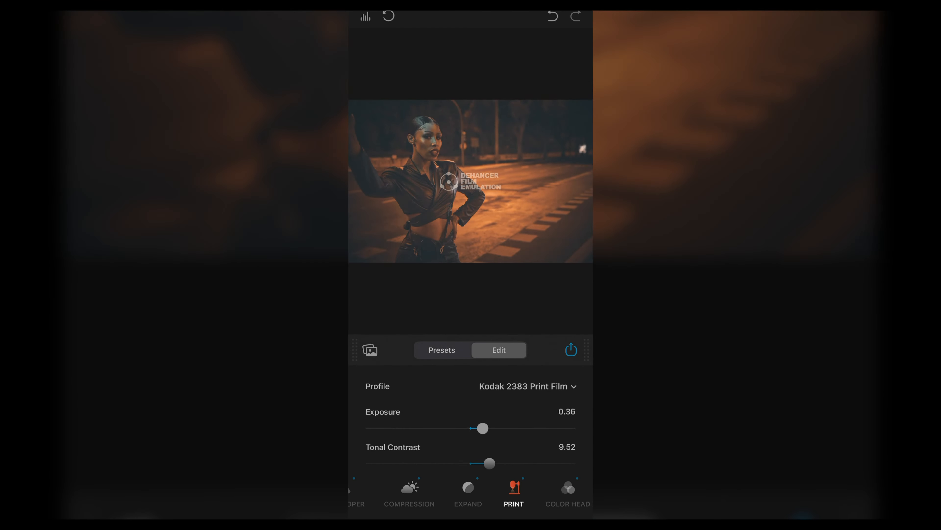
{"action": "left_click", "coordinate": [568, 493]}
{"action": "left_click_drag", "start_coordinate": [487, 465], "coordinate": [470, 465]}
Step: Set the halation Amplify to 30.26 and Source Limiter to 70.57 on the night street photo
{"action": "left_click_drag", "start_coordinate": [543, 493], "coordinate": [440, 493]}
{"action": "left_click", "coordinate": [523, 493]}
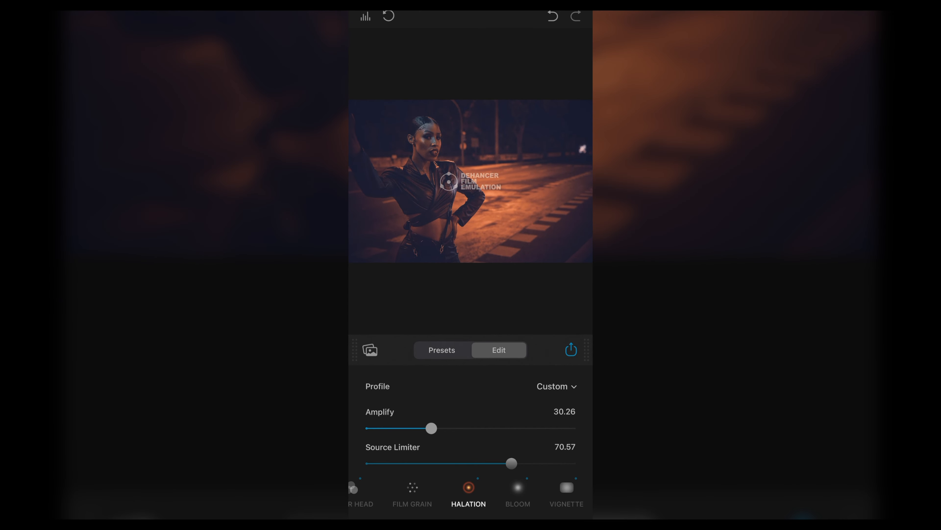
Step: Browse the film presets on the night street photo and select Ilford XP2 Super 400
{"action": "left_click", "coordinate": [442, 350]}
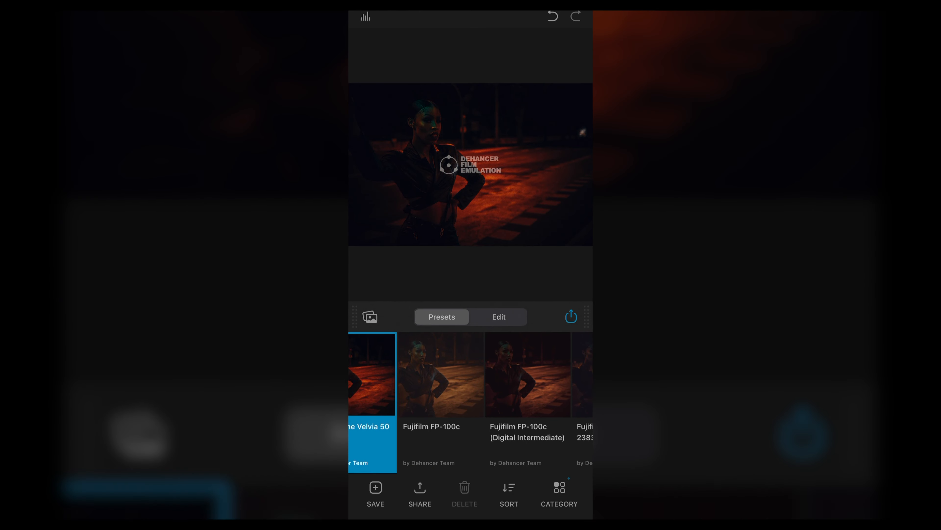
{"action": "left_click", "coordinate": [493, 375]}
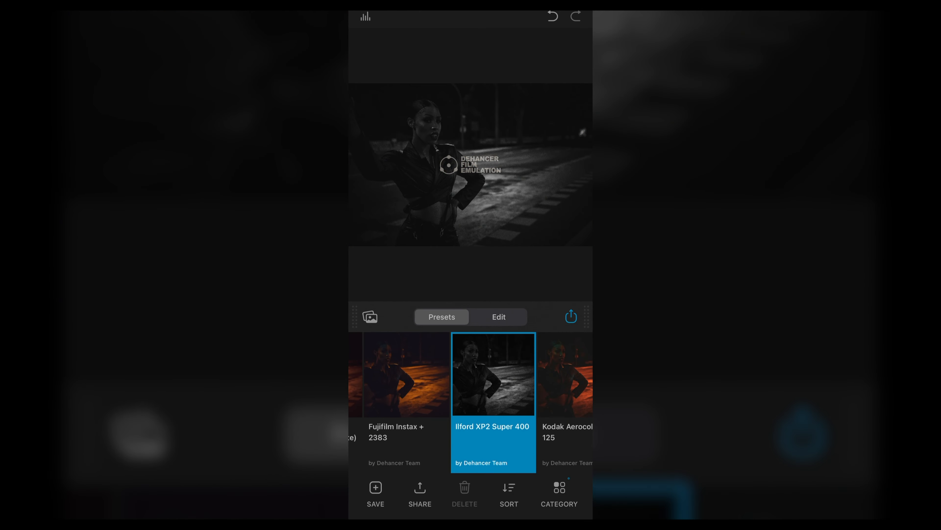